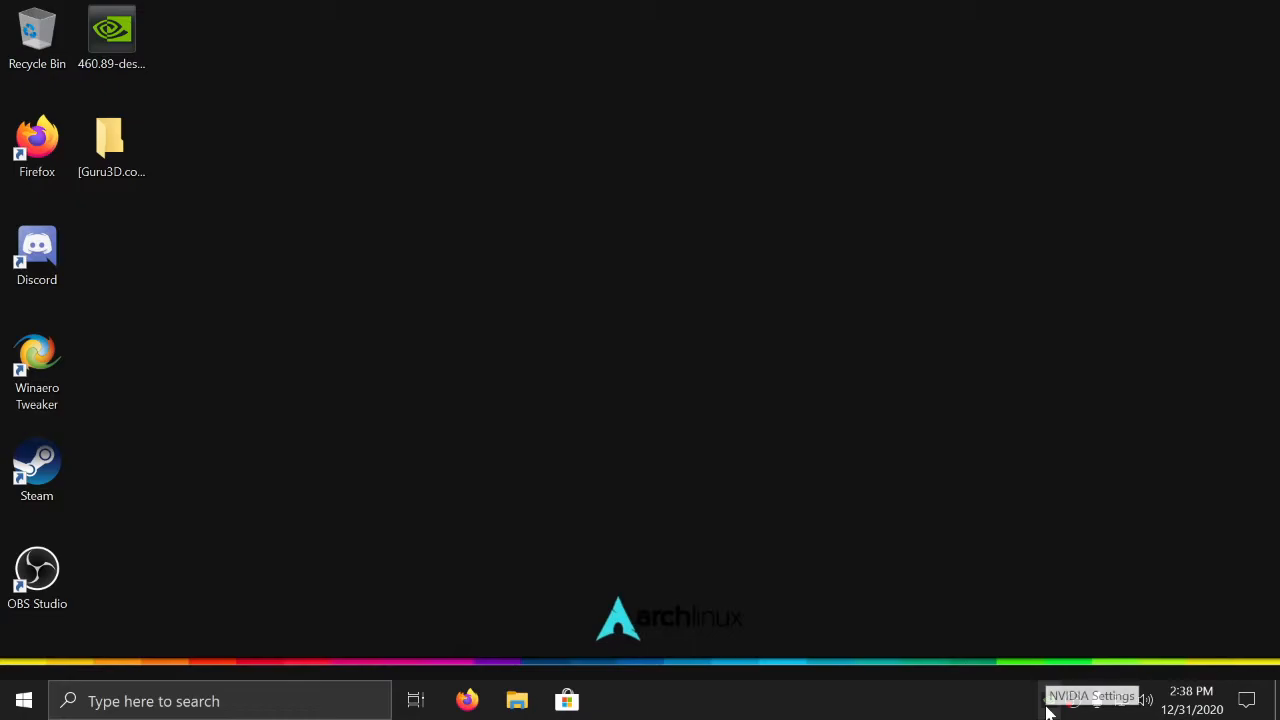
Step: Open the NVIDIA Control Panel and move its window toward the middle of the desktop
{"action": "right_click", "coordinate": [1048, 702]}
{"action": "left_click", "coordinate": [1087, 660]}
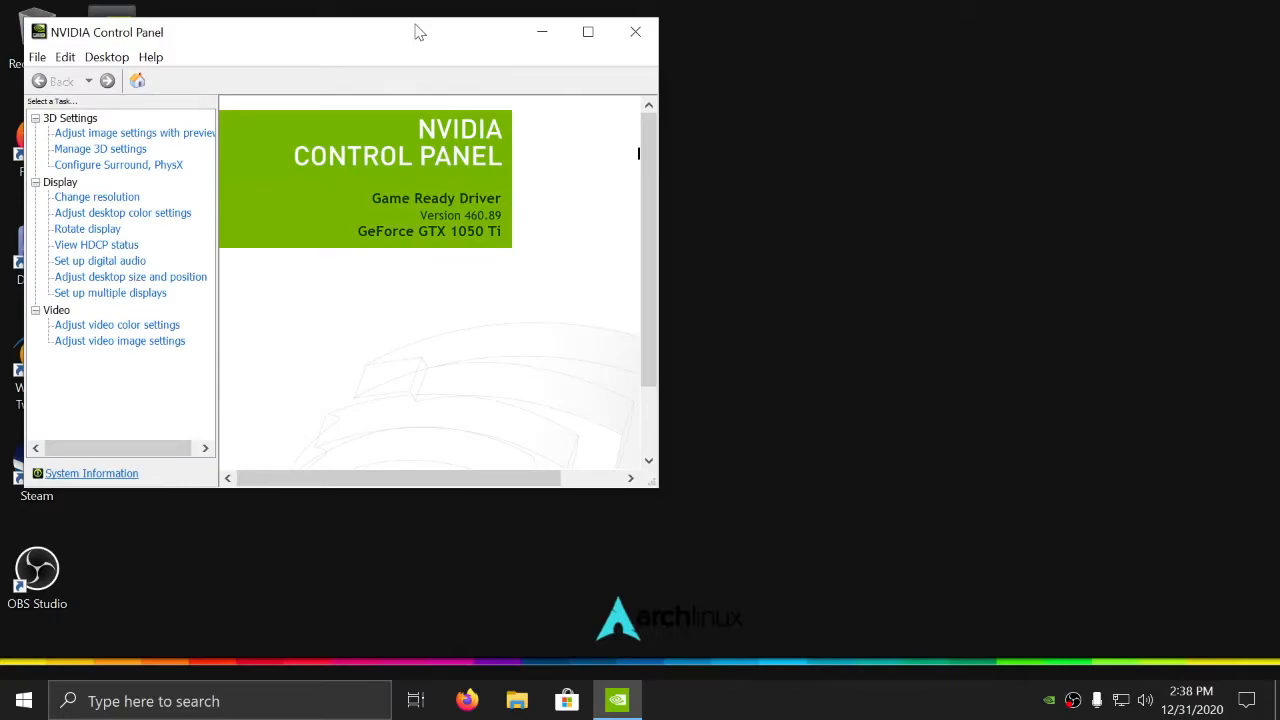
{"action": "left_click_drag", "start_coordinate": [420, 33], "coordinate": [702, 115]}
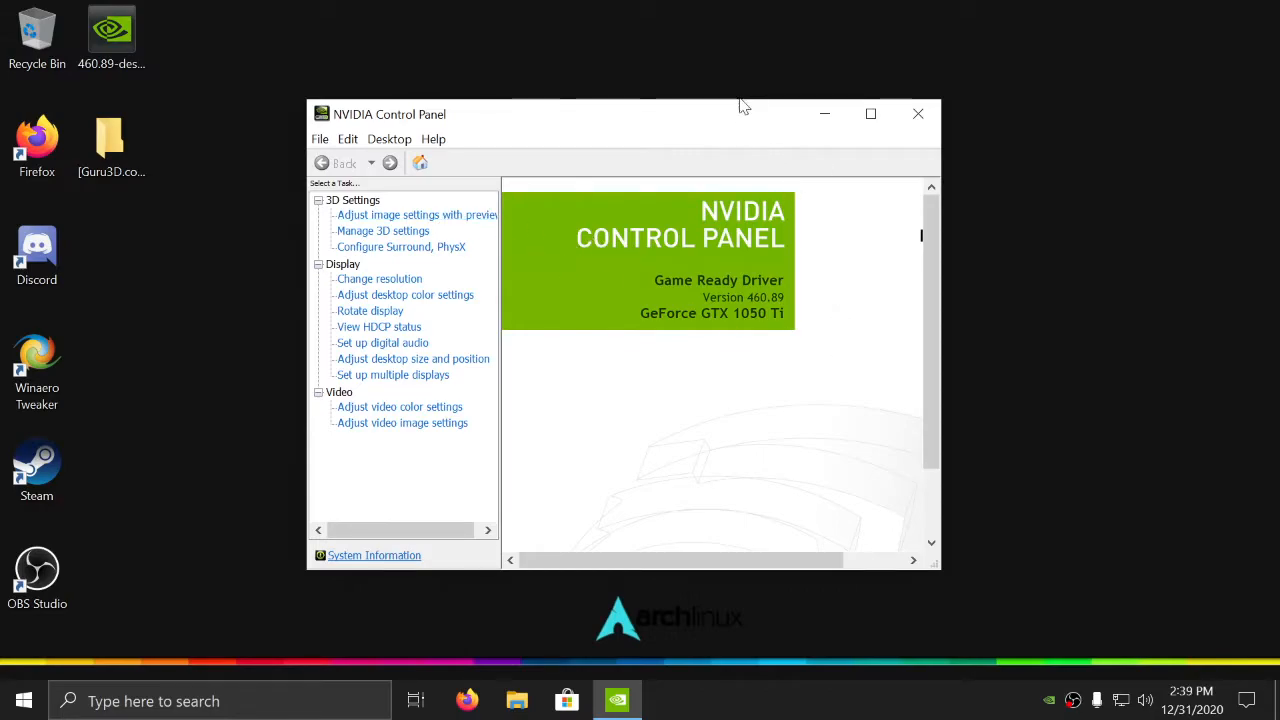
{"action": "mouse_move", "coordinate": [697, 117]}
{"action": "left_mouse_down"}
{"action": "mouse_move", "coordinate": [785, 117]}
{"action": "mouse_move", "coordinate": [714, 129]}
{"action": "mouse_move", "coordinate": [706, 117]}
{"action": "left_mouse_up"}
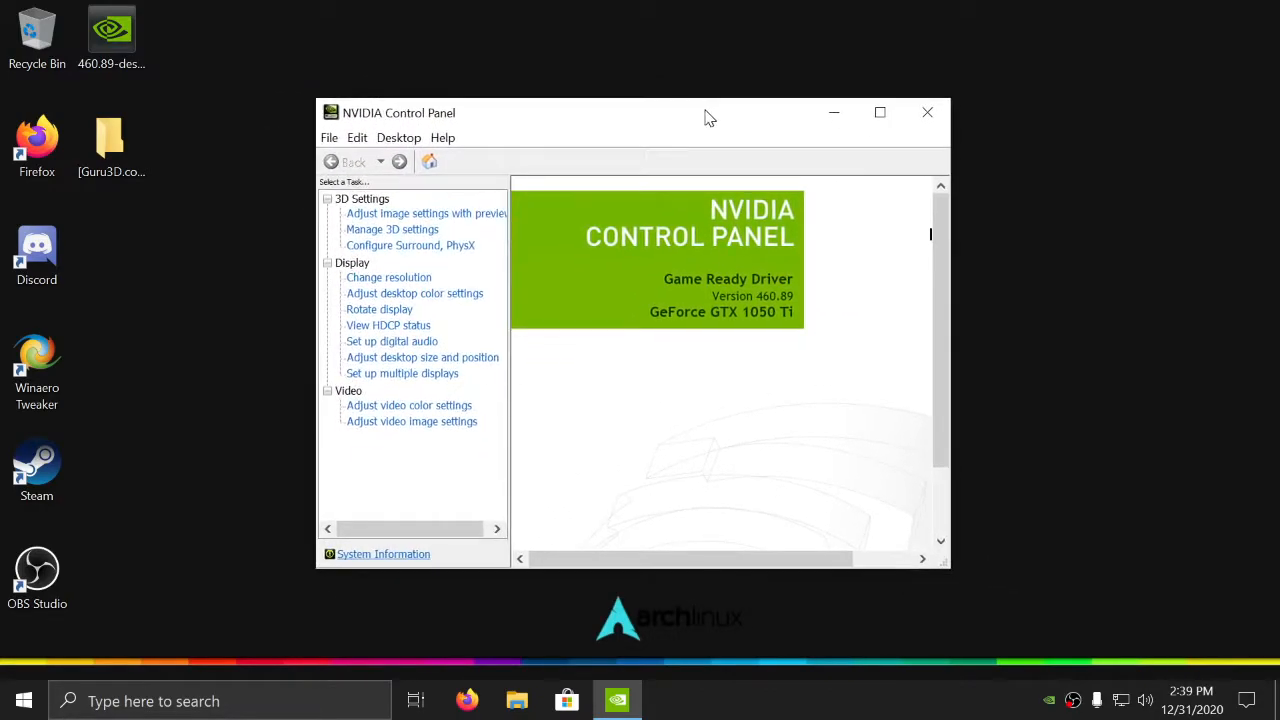
Step: In the maximized control panel, set the image settings preview page to use the advanced 3D image settings and apply it
{"action": "left_click", "coordinate": [426, 215]}
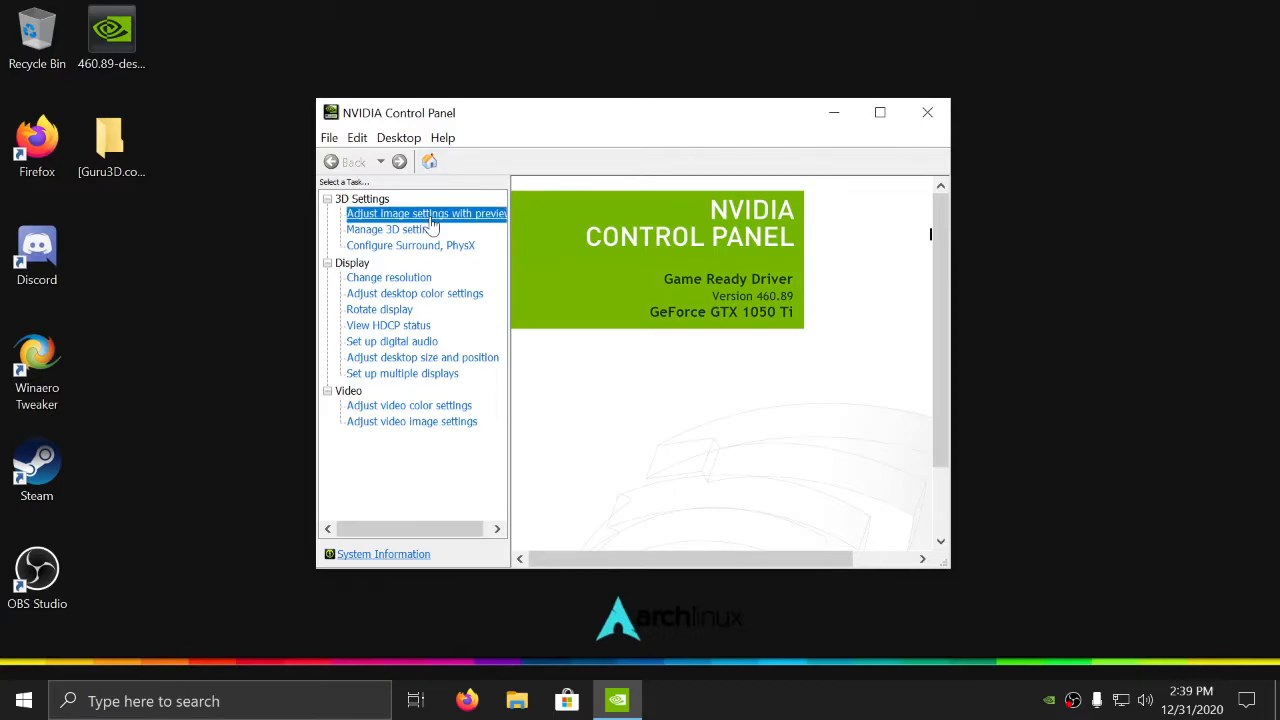
{"action": "left_click", "coordinate": [880, 112]}
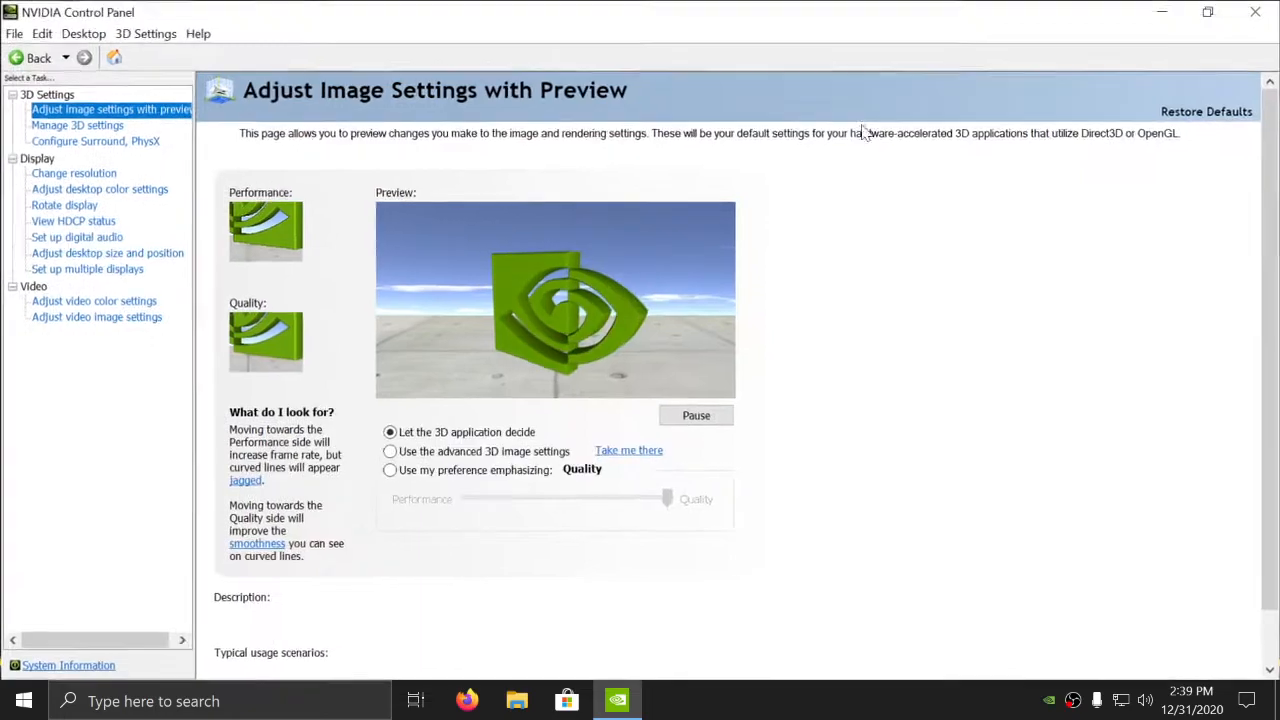
{"action": "scroll", "coordinate": [890, 285], "scroll_direction": "down", "scroll_amount": 1}
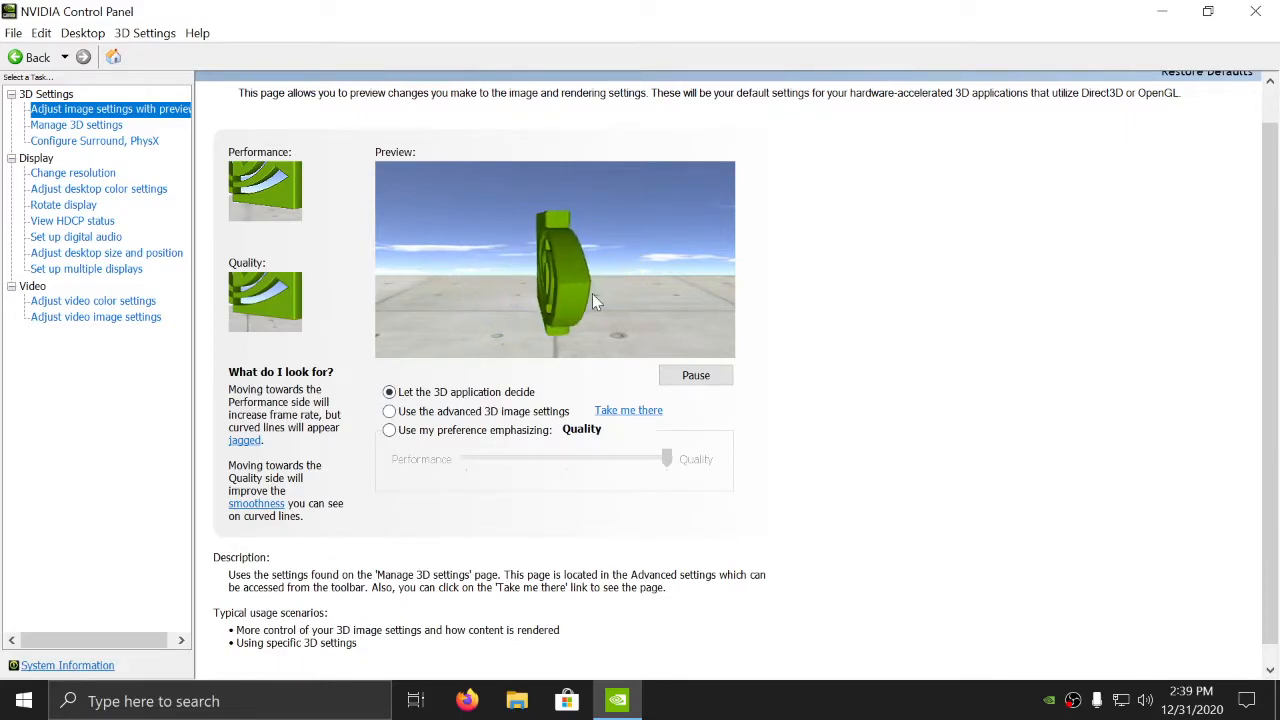
{"action": "left_click", "coordinate": [389, 413]}
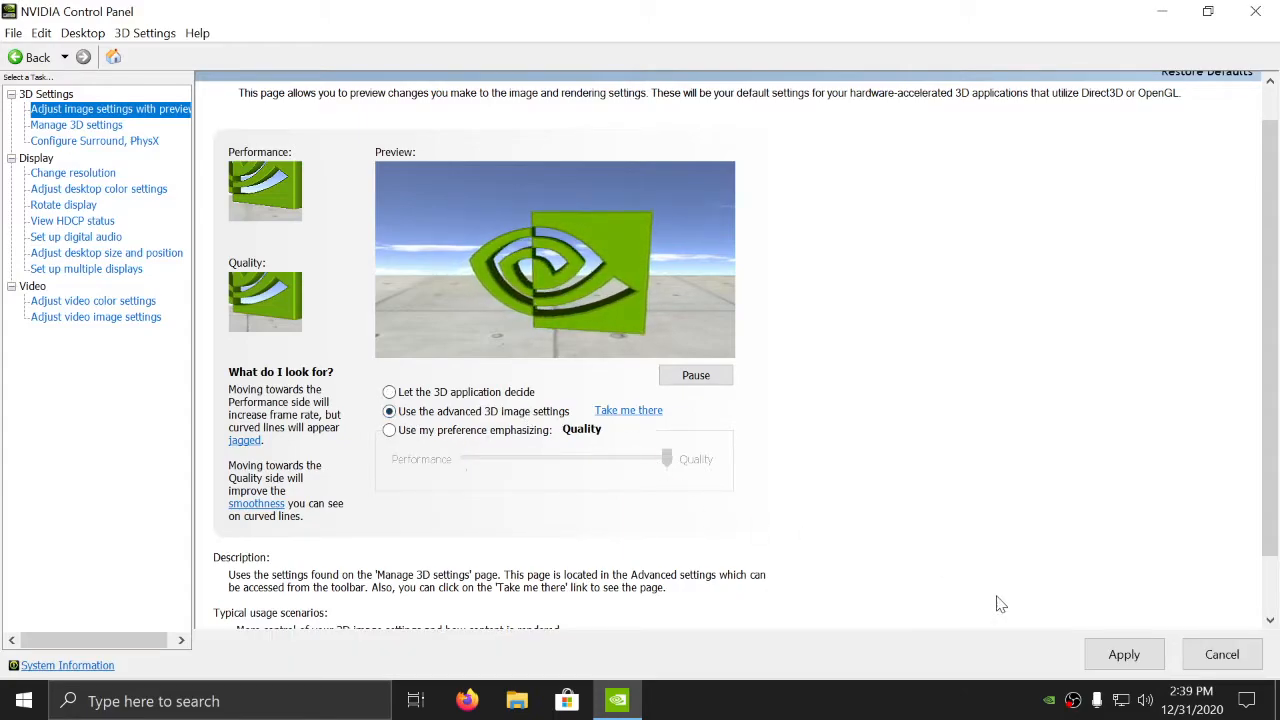
{"action": "left_click", "coordinate": [1124, 655]}
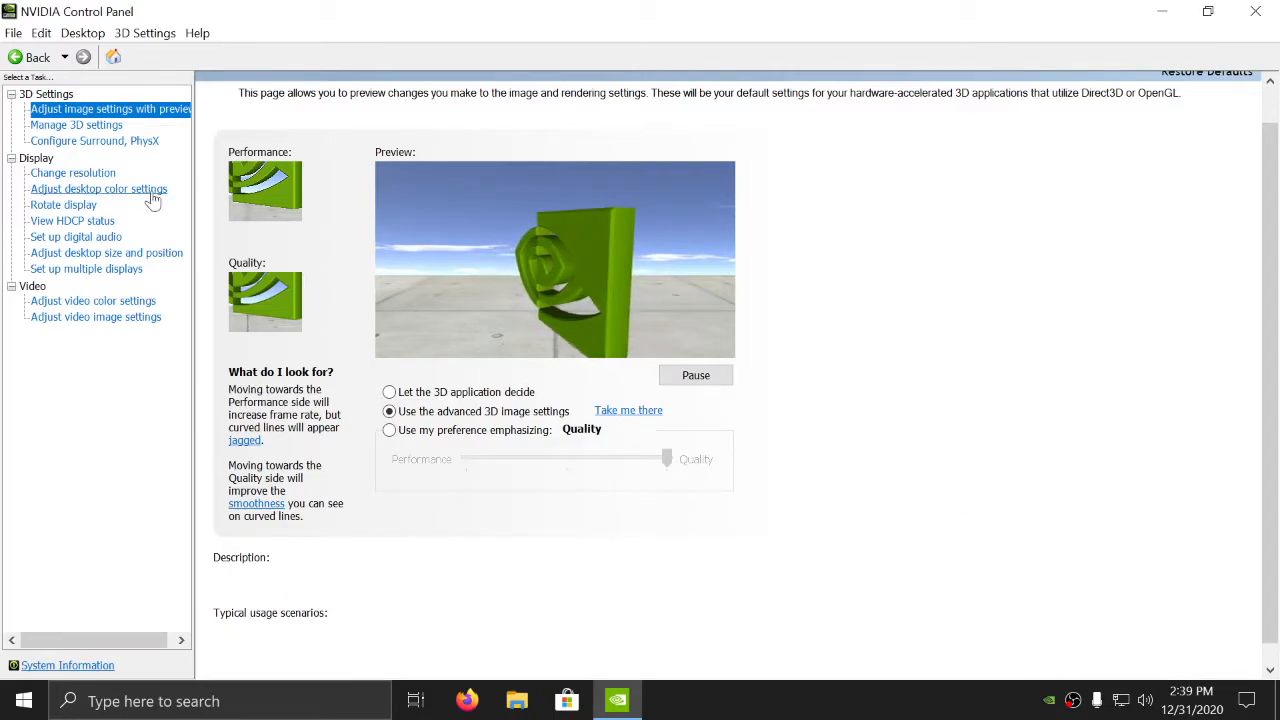
Step: In the global 3D settings, turn Image Sharpening on with Sharpen 0.50 and Ignore film grain 0.17
{"action": "left_click", "coordinate": [80, 127]}
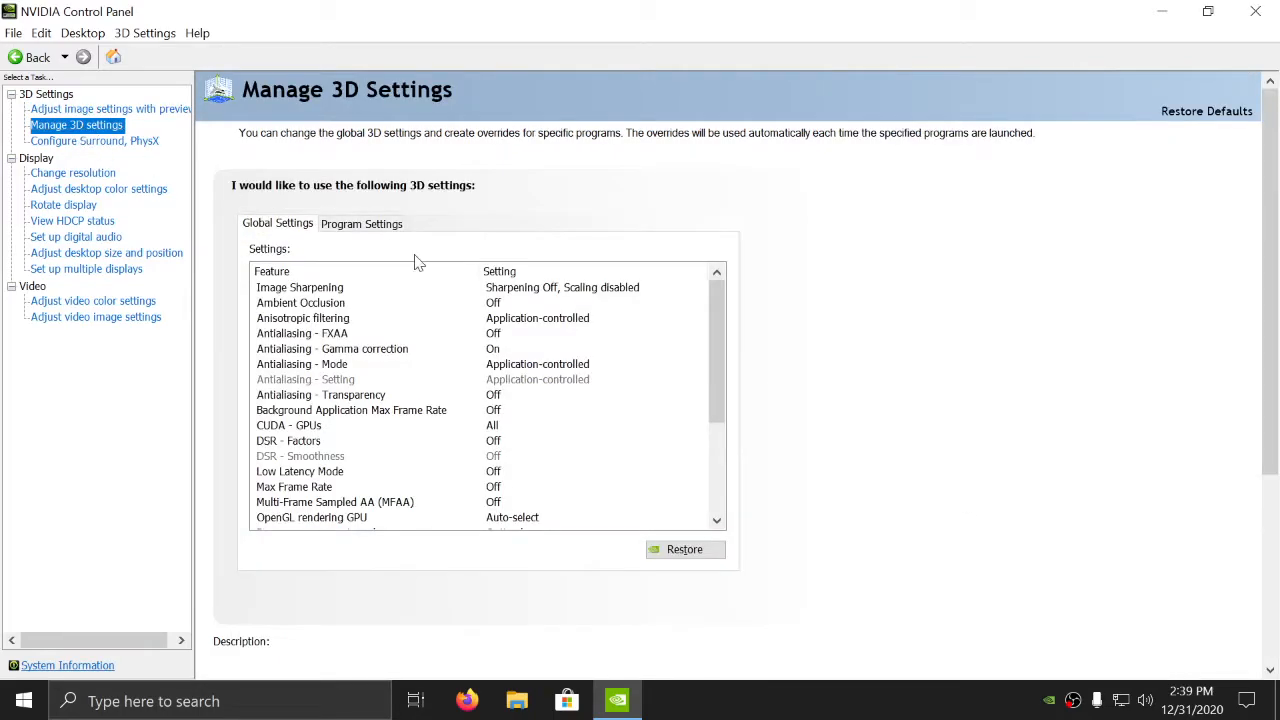
{"action": "left_click", "coordinate": [575, 289]}
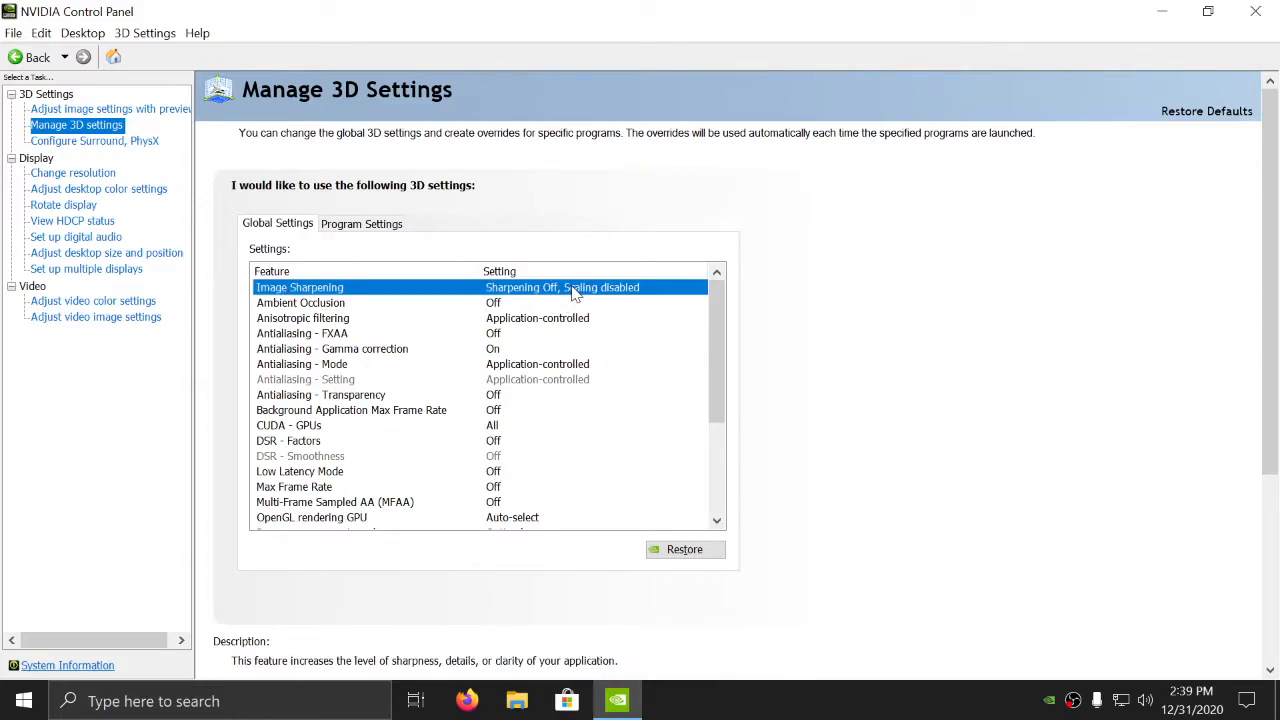
{"action": "left_click", "coordinate": [575, 289]}
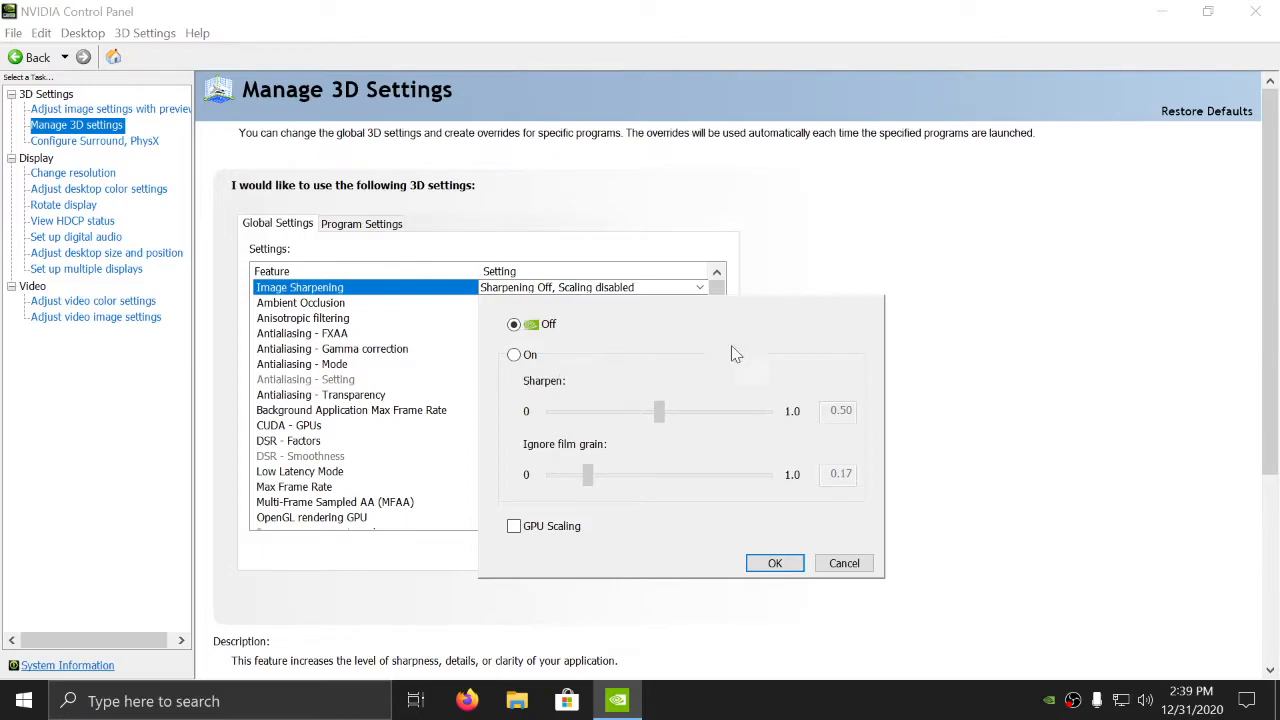
{"action": "left_click", "coordinate": [514, 357]}
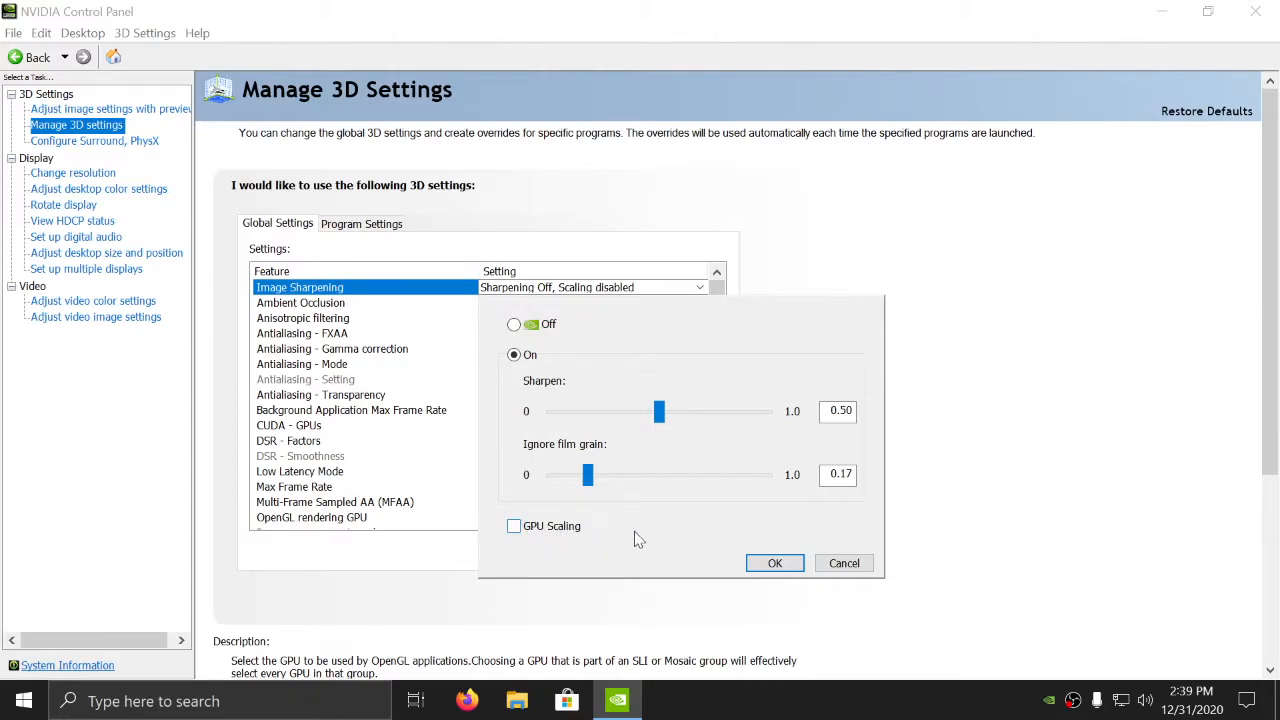
{"action": "left_click", "coordinate": [773, 563]}
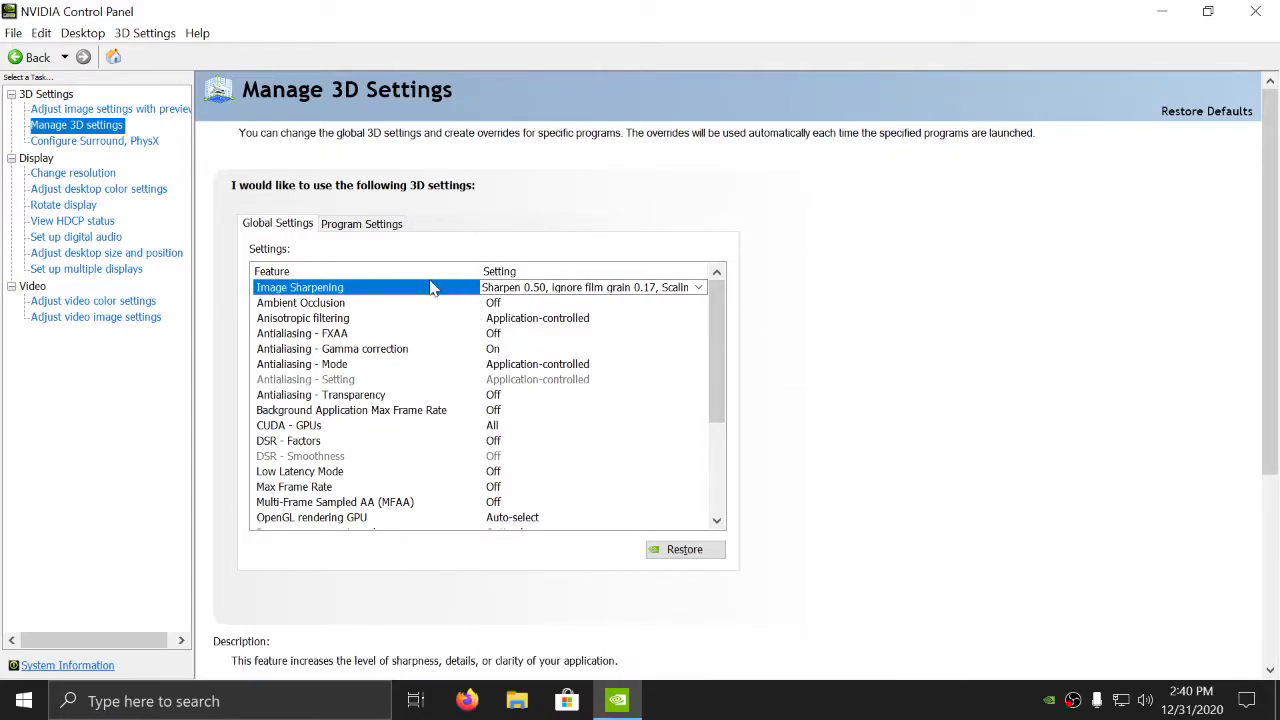
Step: Set Ambient Occlusion to Performance in the global 3D settings
{"action": "left_click", "coordinate": [497, 306]}
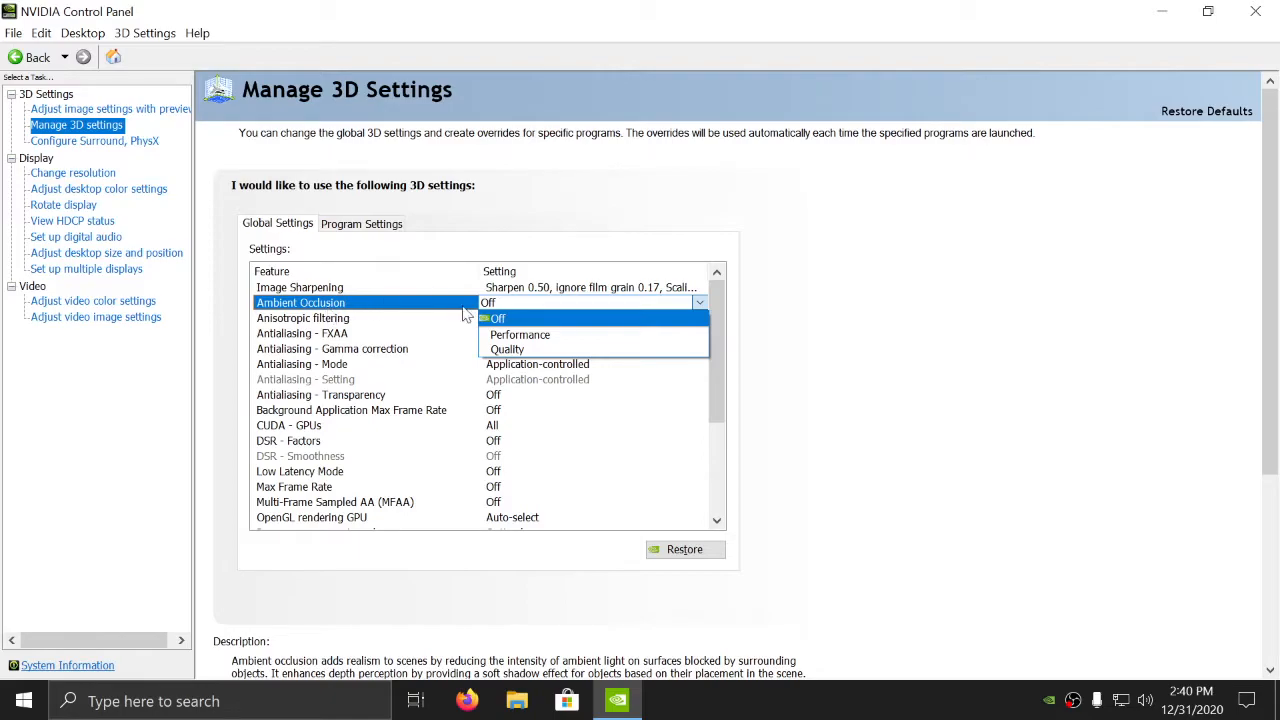
{"action": "left_click", "coordinate": [522, 335]}
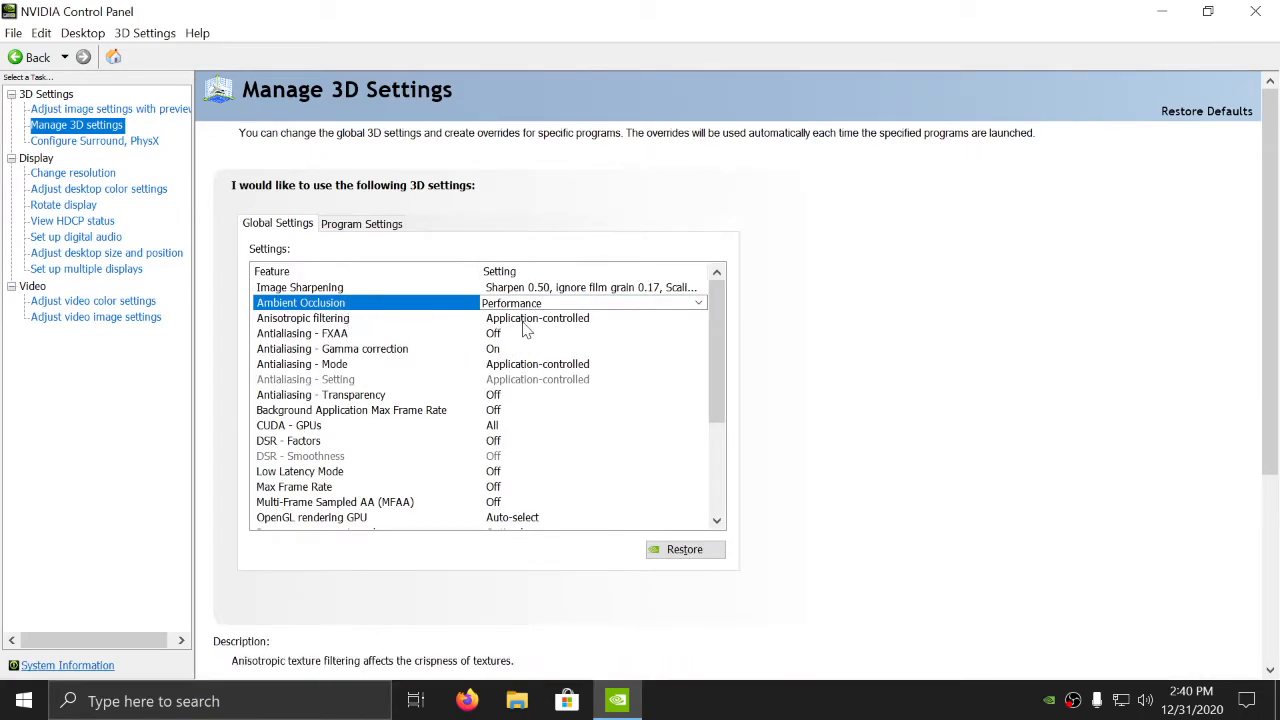
Step: Check the available options for Antialiasing - FXAA, Antialiasing - Gamma correction and Antialiasing - Transparency
{"action": "left_click", "coordinate": [490, 336]}
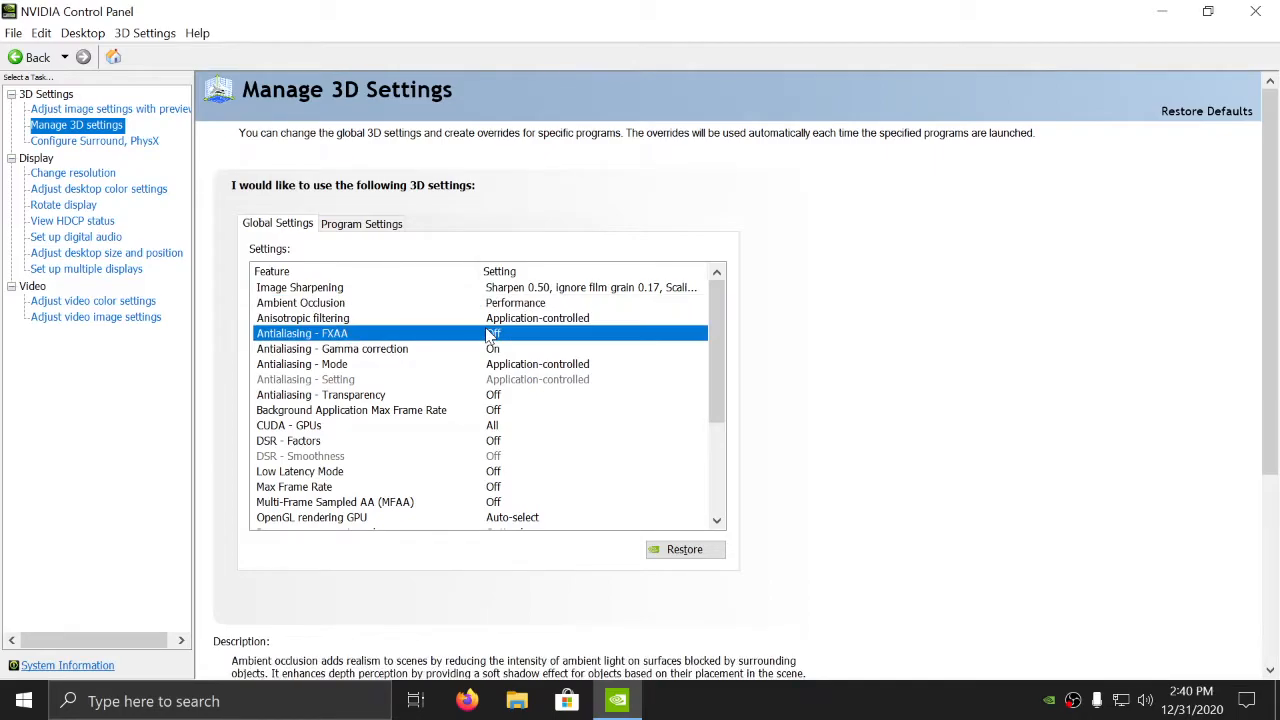
{"action": "left_click", "coordinate": [492, 336]}
{"action": "left_click", "coordinate": [495, 342]}
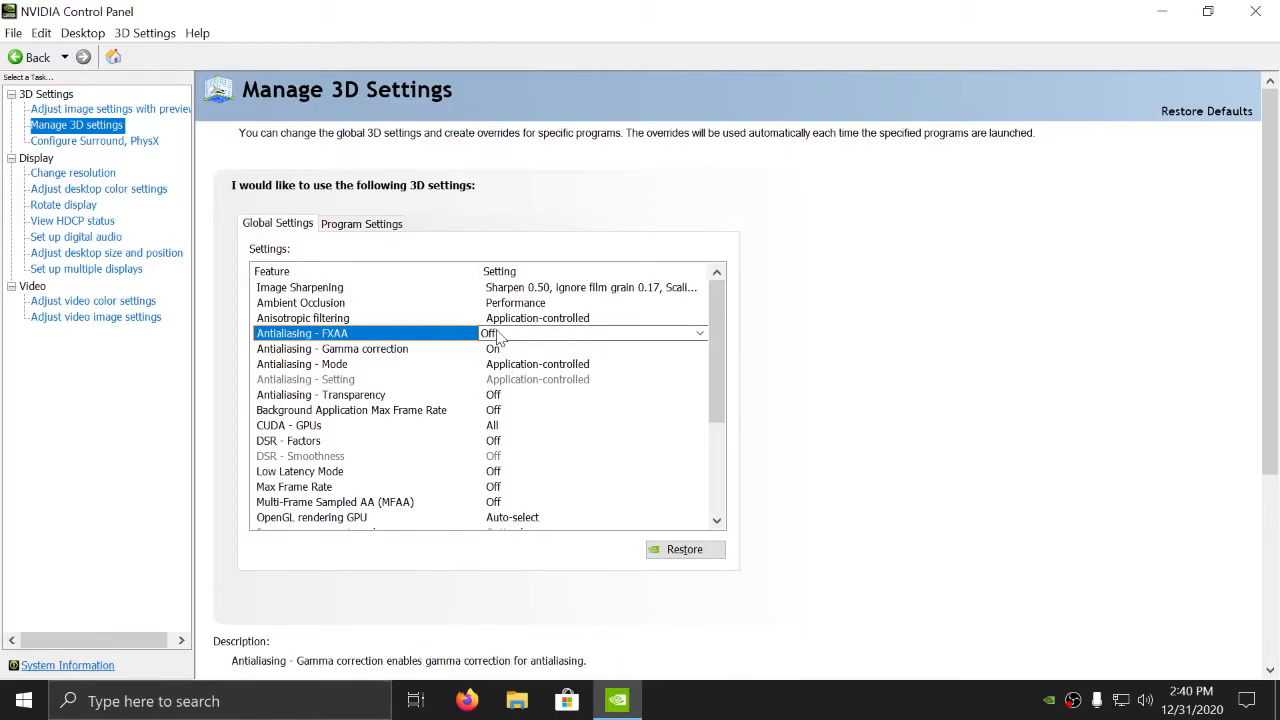
{"action": "left_click", "coordinate": [494, 352]}
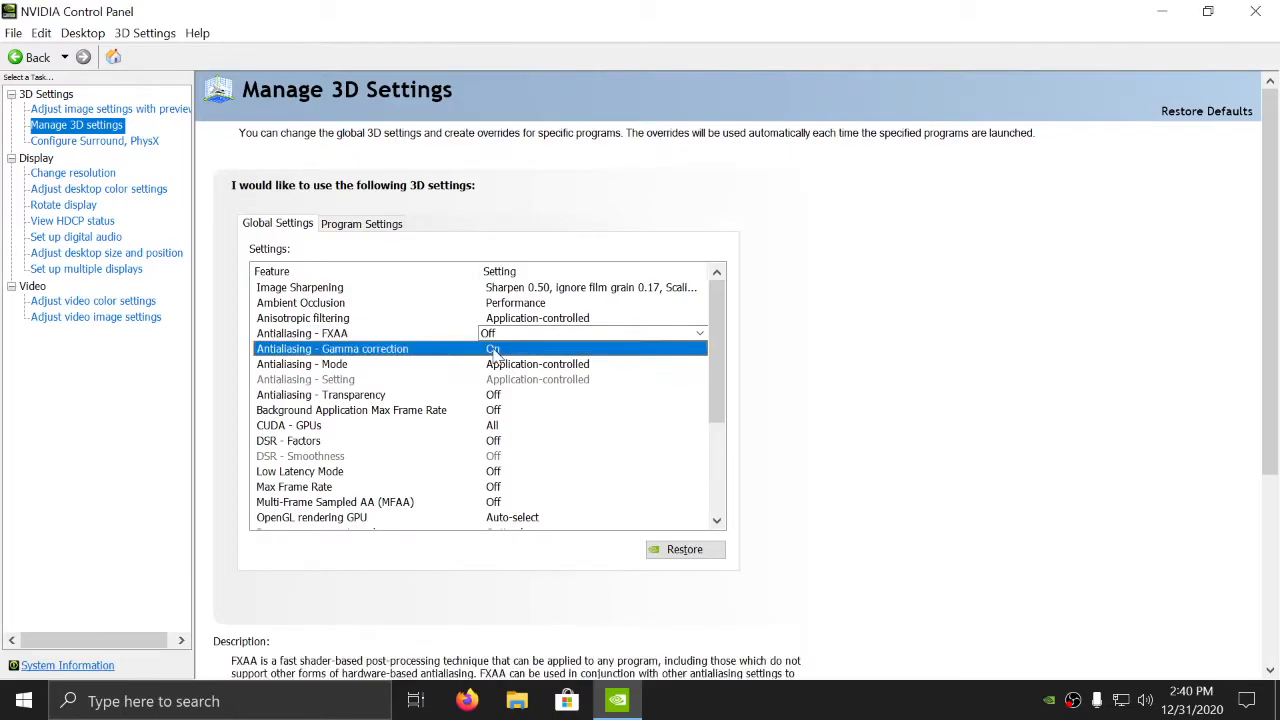
{"action": "left_click", "coordinate": [492, 352]}
{"action": "left_click", "coordinate": [492, 352]}
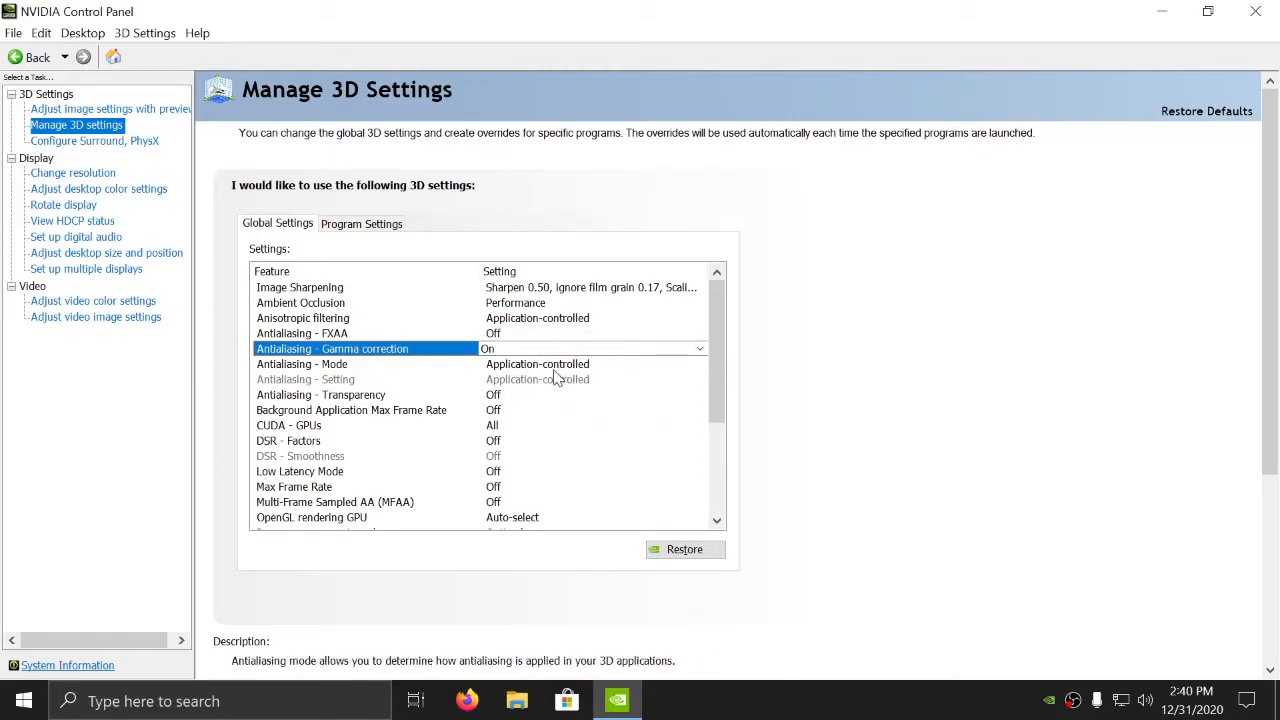
{"action": "left_click", "coordinate": [490, 398]}
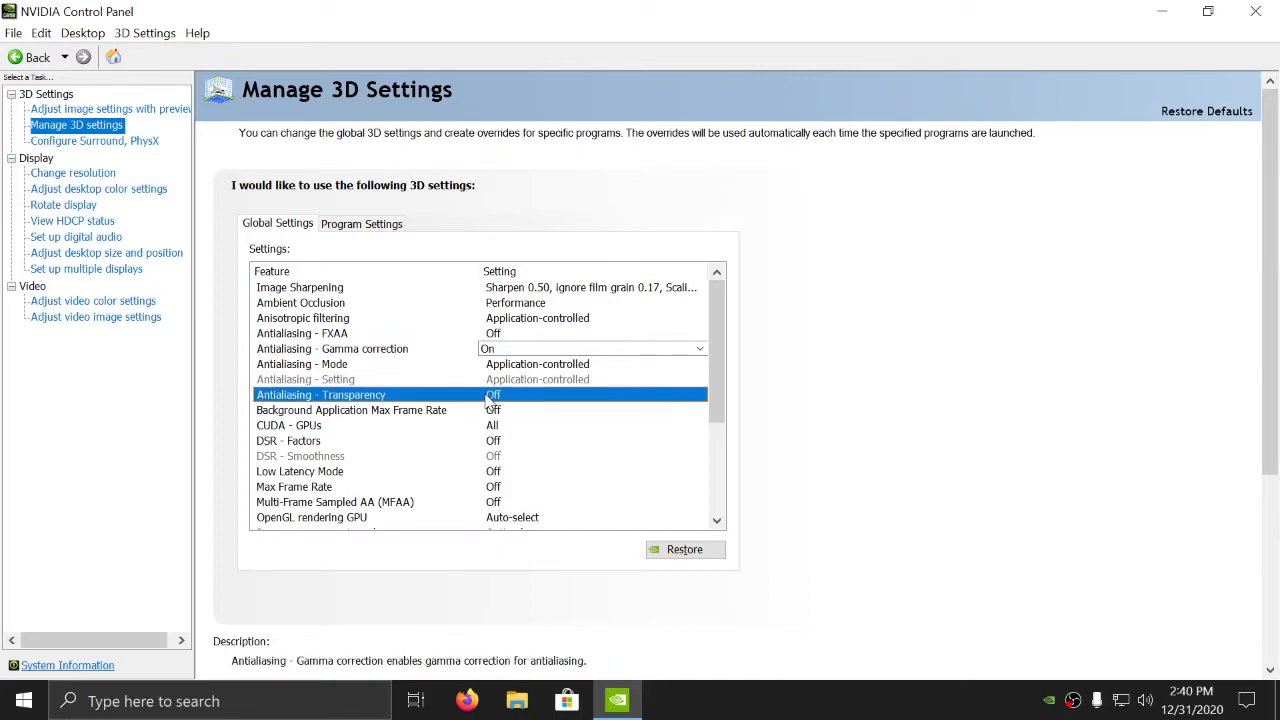
{"action": "left_click", "coordinate": [489, 398]}
{"action": "left_click", "coordinate": [519, 384]}
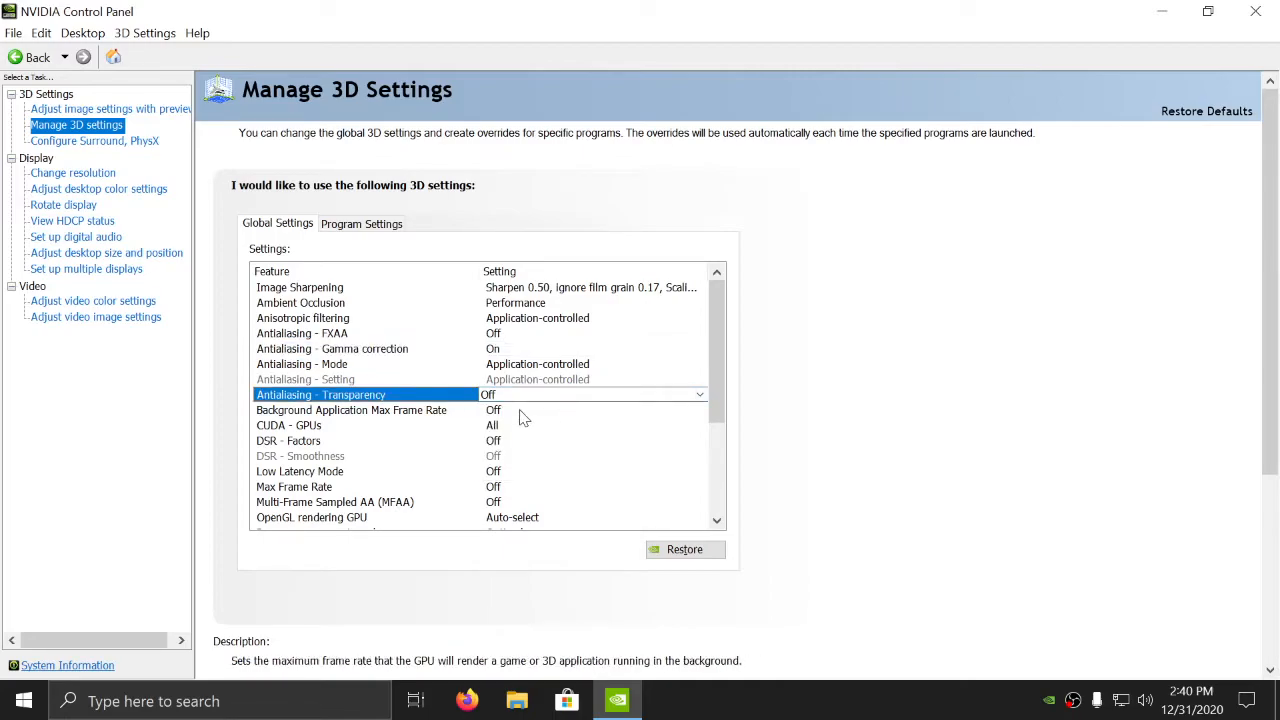
Step: Examine the Background Application Max Frame Rate options together with the feature's description and typical usage scenarios
{"action": "left_click", "coordinate": [423, 414]}
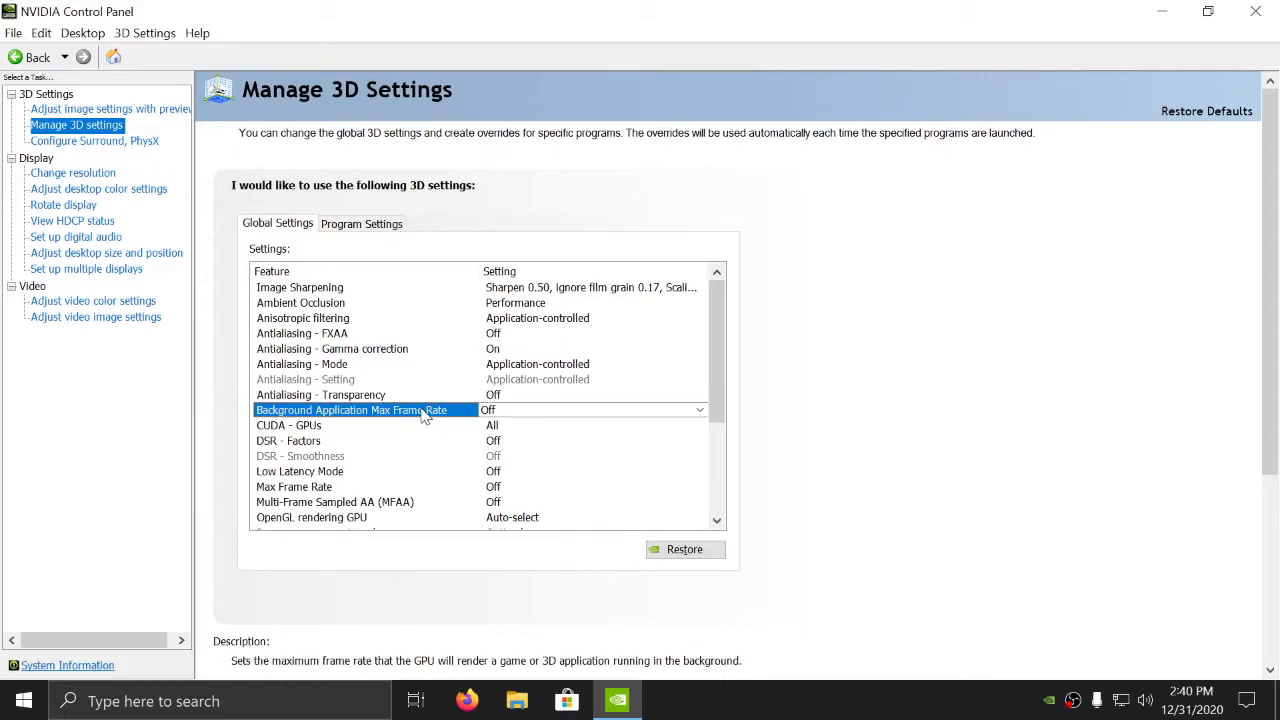
{"action": "scroll", "coordinate": [894, 451], "scroll_direction": "down", "scroll_amount": 2}
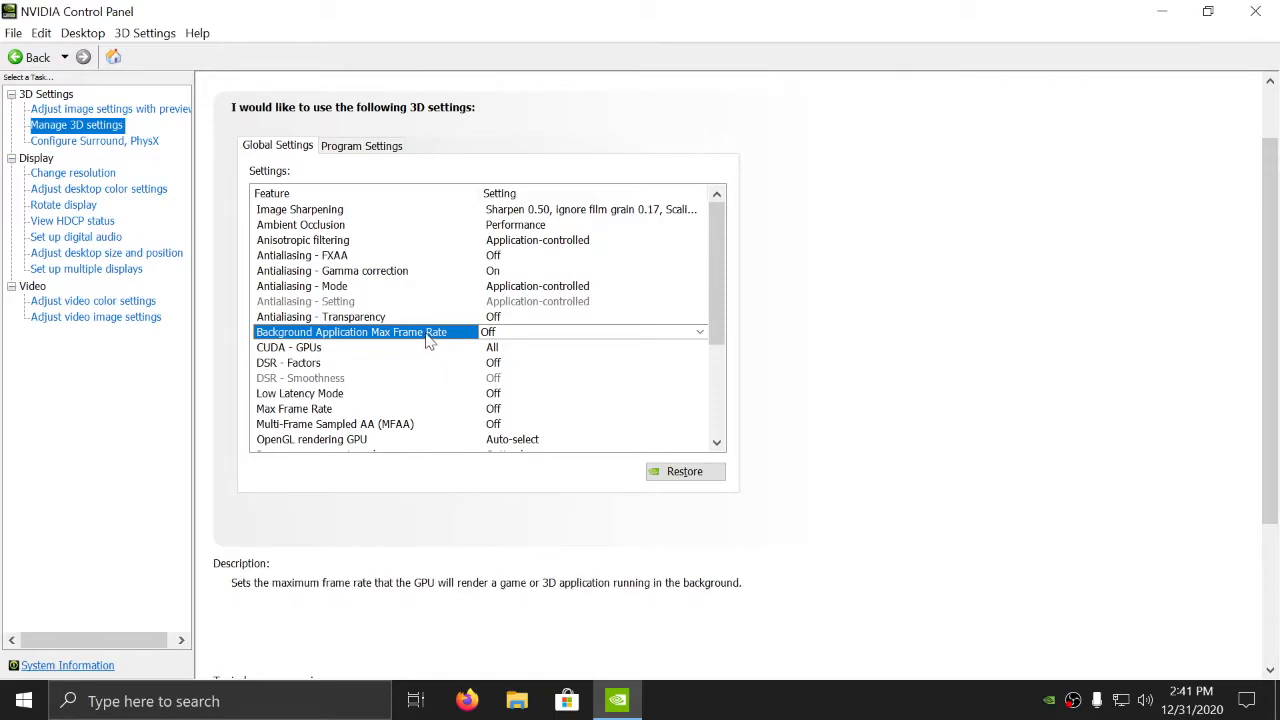
{"action": "left_click", "coordinate": [510, 335]}
{"action": "left_click", "coordinate": [512, 341]}
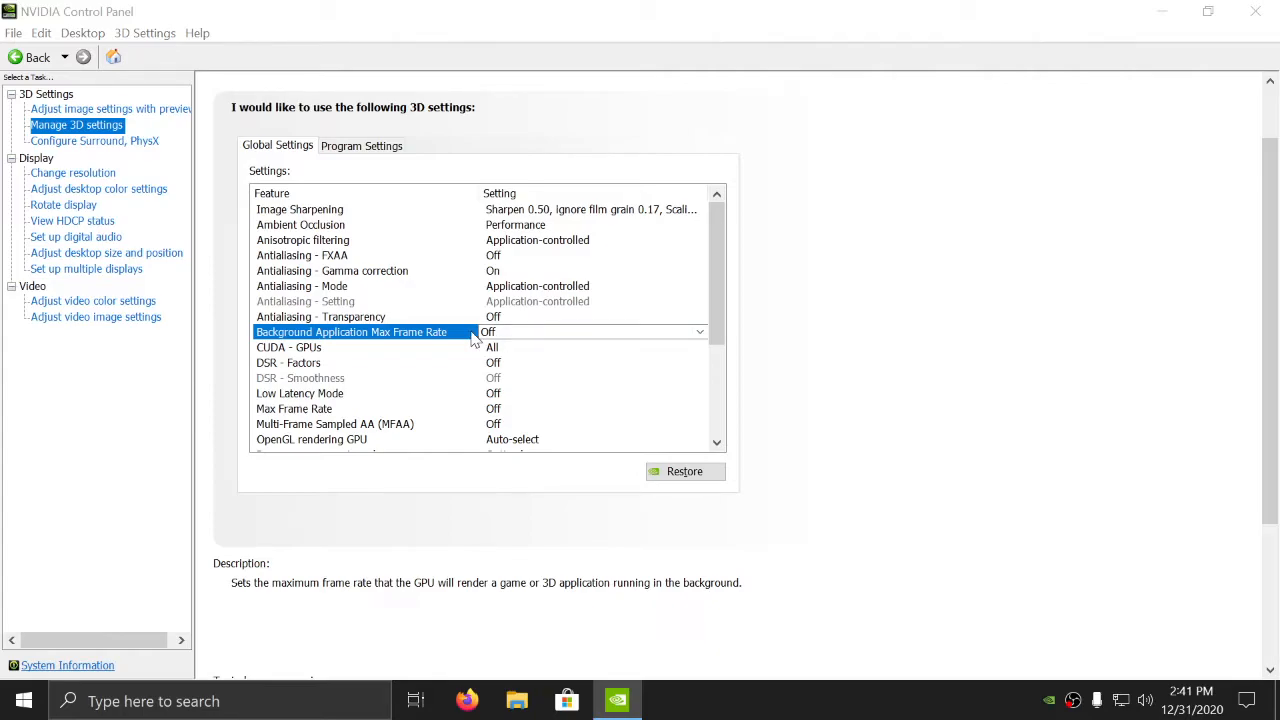
{"action": "scroll", "coordinate": [514, 495], "scroll_direction": "down", "scroll_amount": 3}
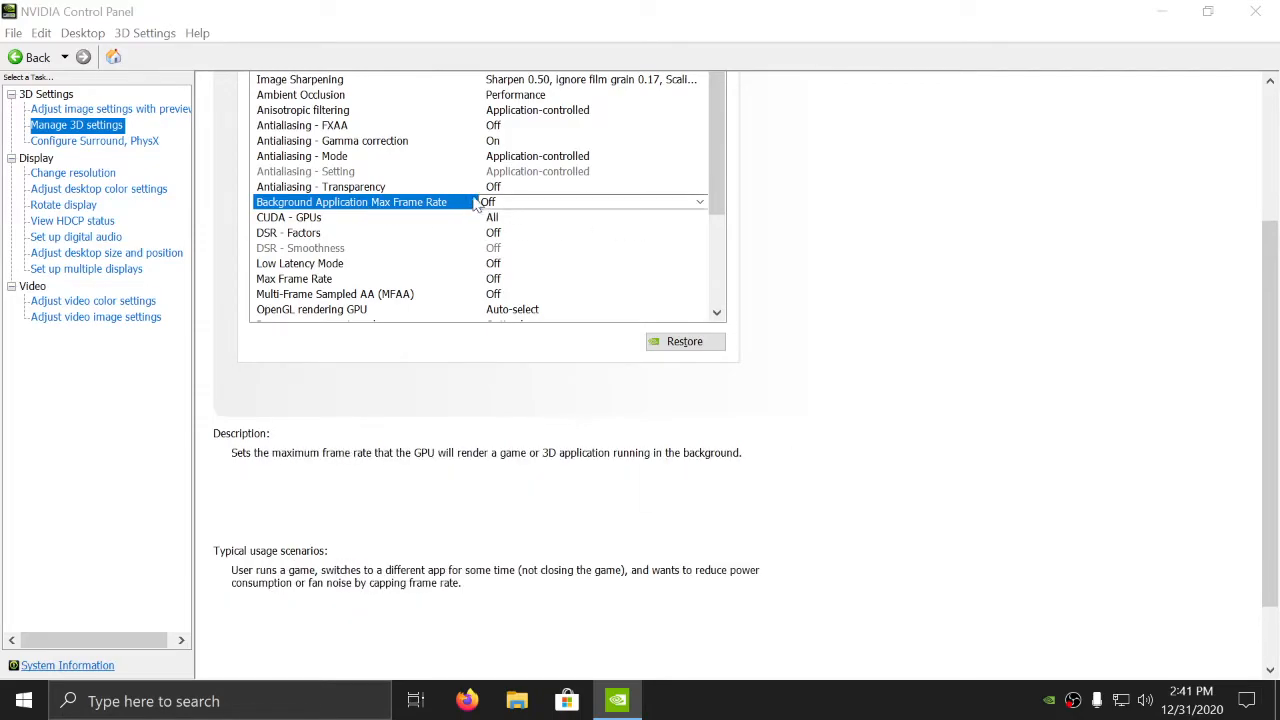
{"action": "left_click", "coordinate": [595, 204]}
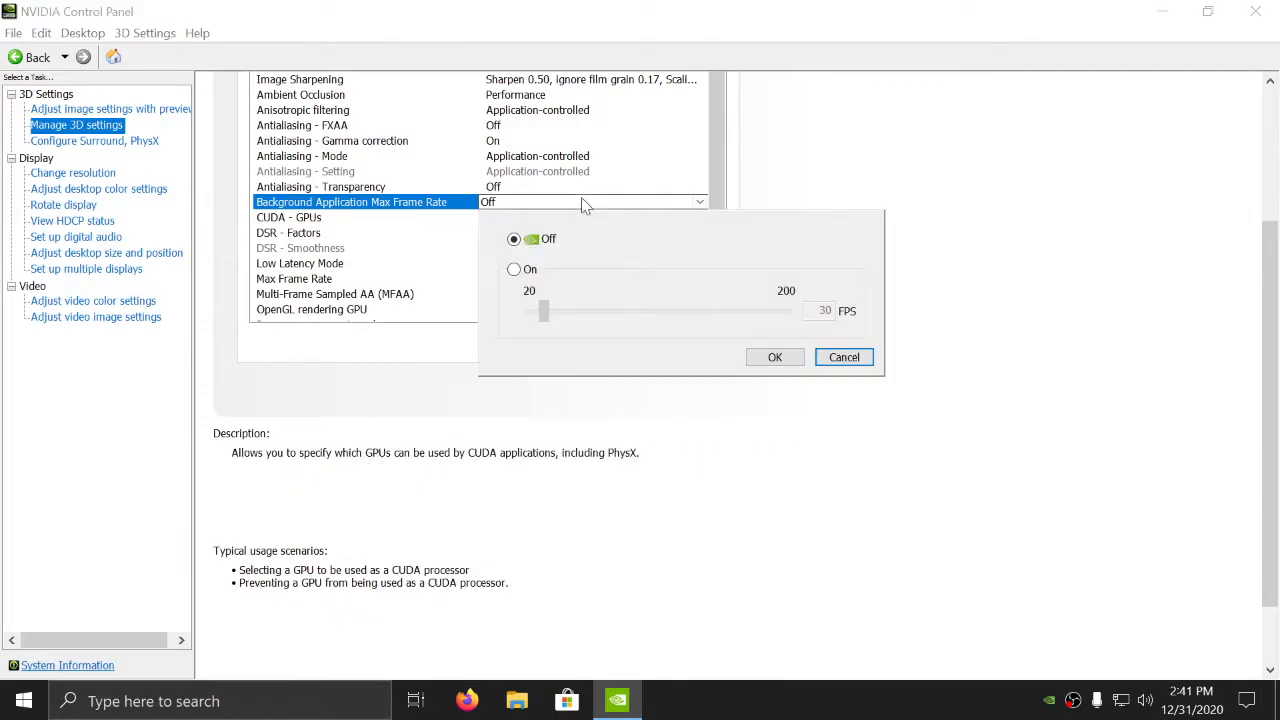
{"action": "left_click", "coordinate": [815, 196]}
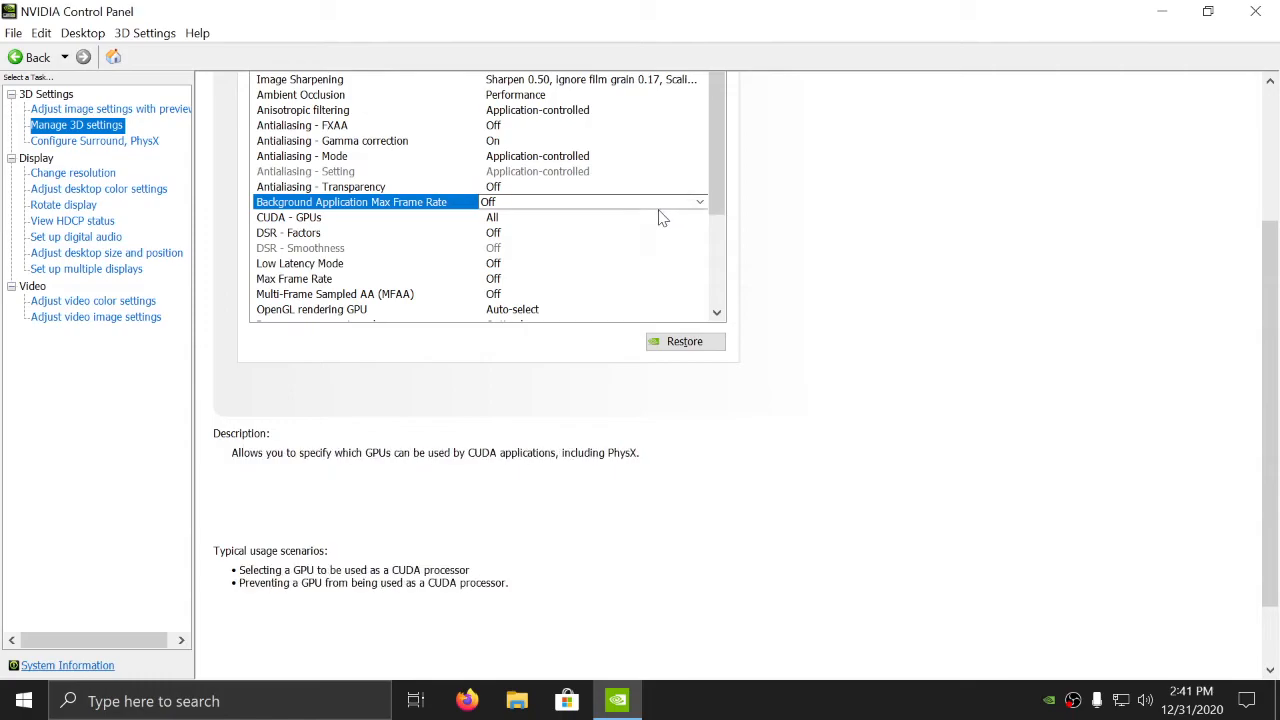
Step: Check the options for CUDA - GPUs and the DSR - Factors and Smoothness settings
{"action": "left_click", "coordinate": [268, 220]}
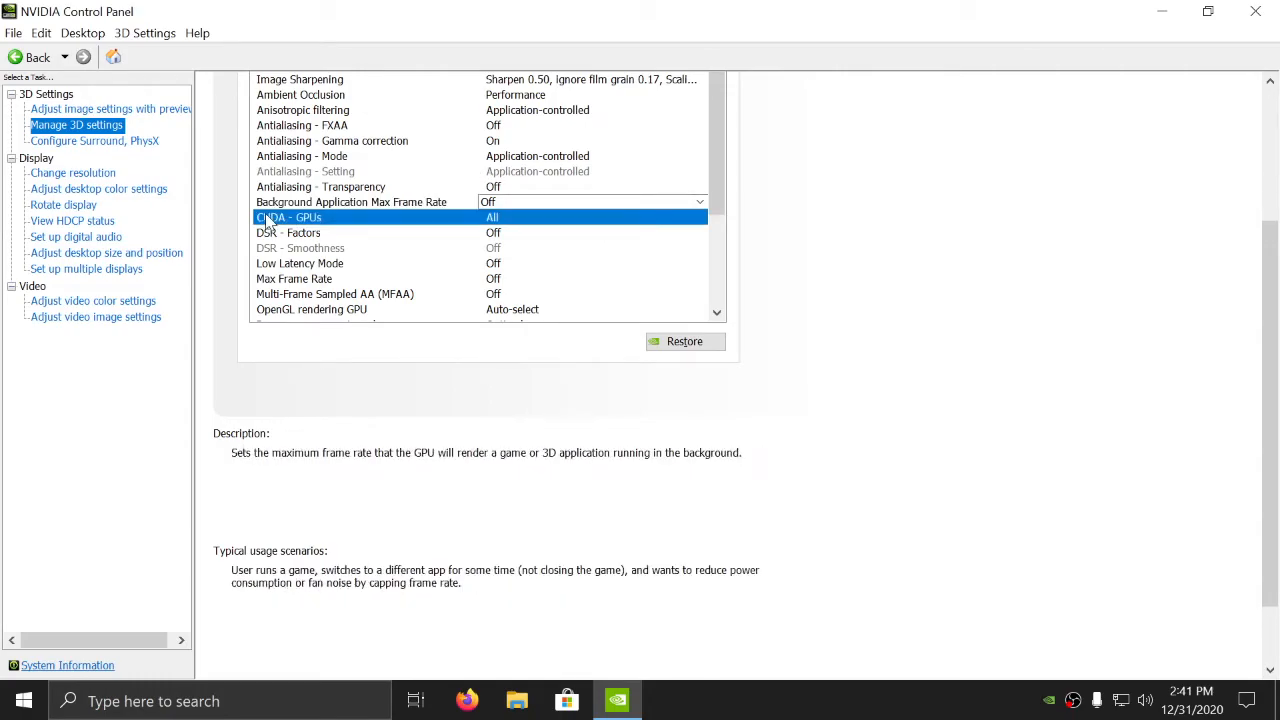
{"action": "left_click", "coordinate": [499, 219]}
{"action": "left_click", "coordinate": [503, 222]}
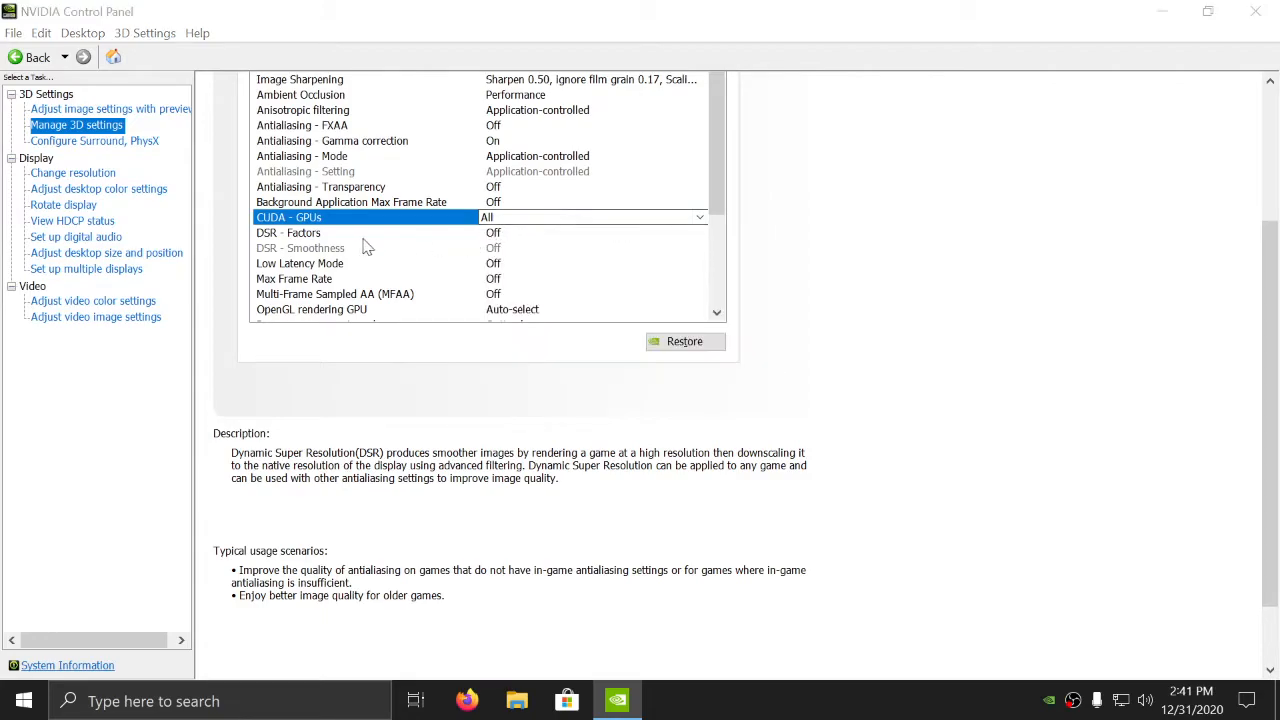
{"action": "left_click", "coordinate": [492, 232]}
{"action": "left_click", "coordinate": [502, 234]}
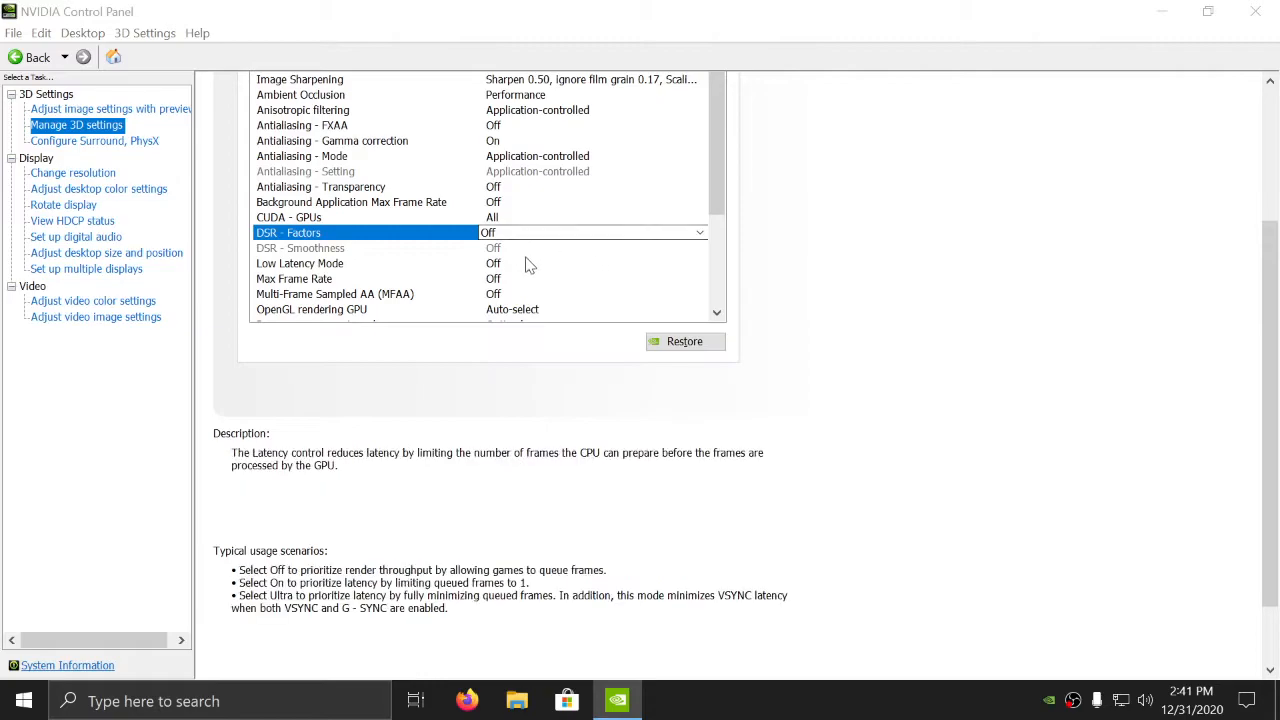
{"action": "left_click", "coordinate": [498, 251]}
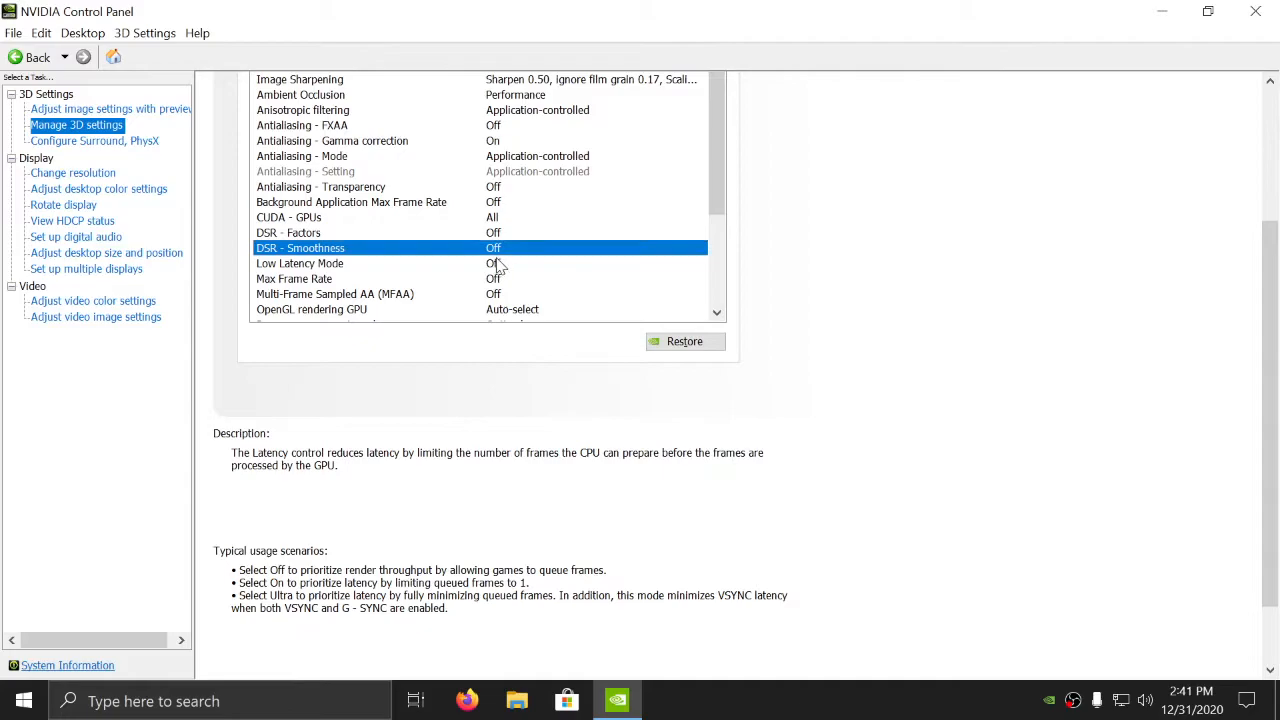
Step: Set Low Latency Mode to On in the global 3D settings
{"action": "left_click", "coordinate": [498, 264]}
{"action": "left_click", "coordinate": [498, 264]}
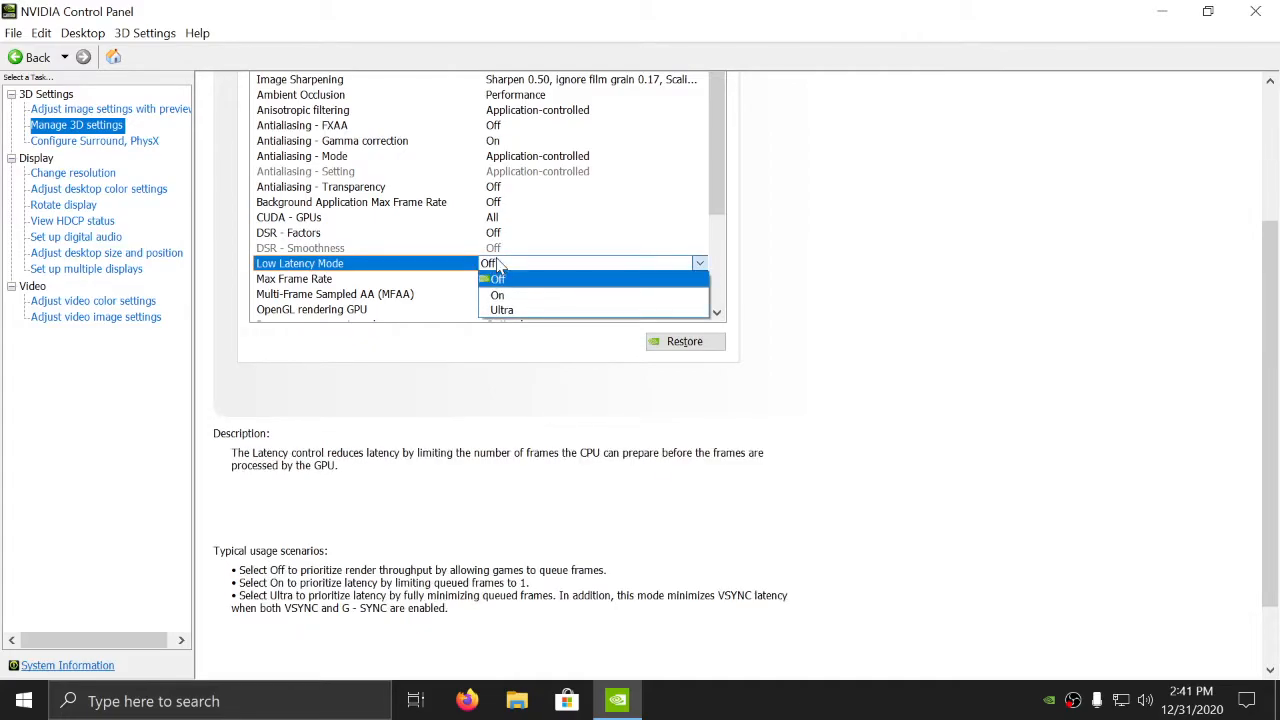
{"action": "left_click", "coordinate": [497, 295]}
Step: Set the OpenGL rendering GPU to the GeForce GTX 1050 Ti
{"action": "scroll", "coordinate": [515, 262], "scroll_direction": "down", "scroll_amount": 1}
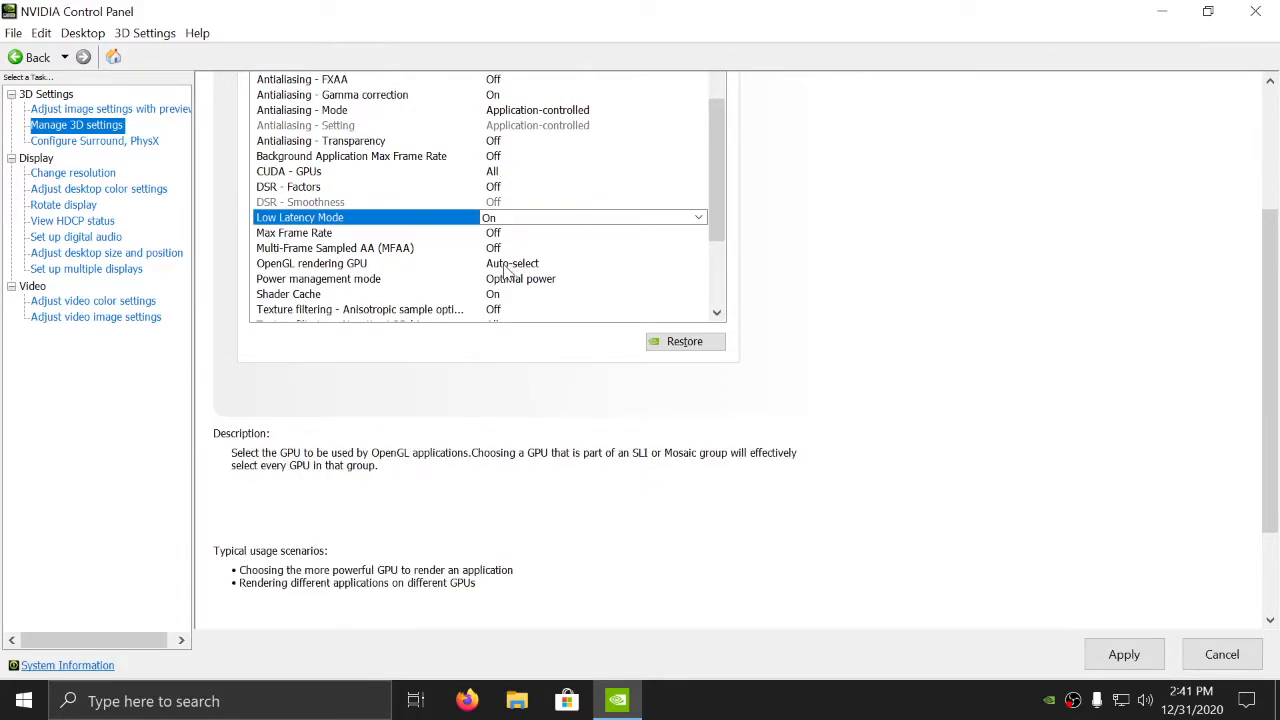
{"action": "left_click", "coordinate": [507, 264]}
{"action": "left_click", "coordinate": [510, 264]}
{"action": "left_click", "coordinate": [520, 297]}
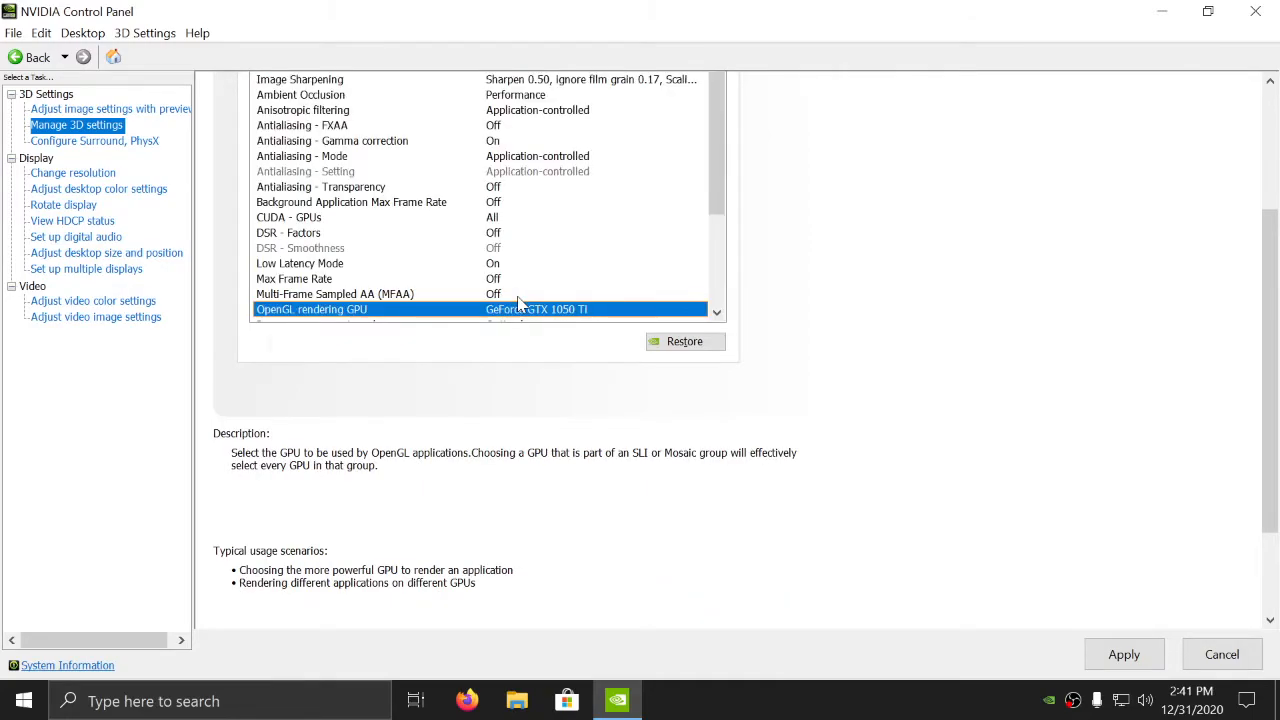
{"action": "scroll", "coordinate": [363, 271], "scroll_direction": "down", "scroll_amount": 1}
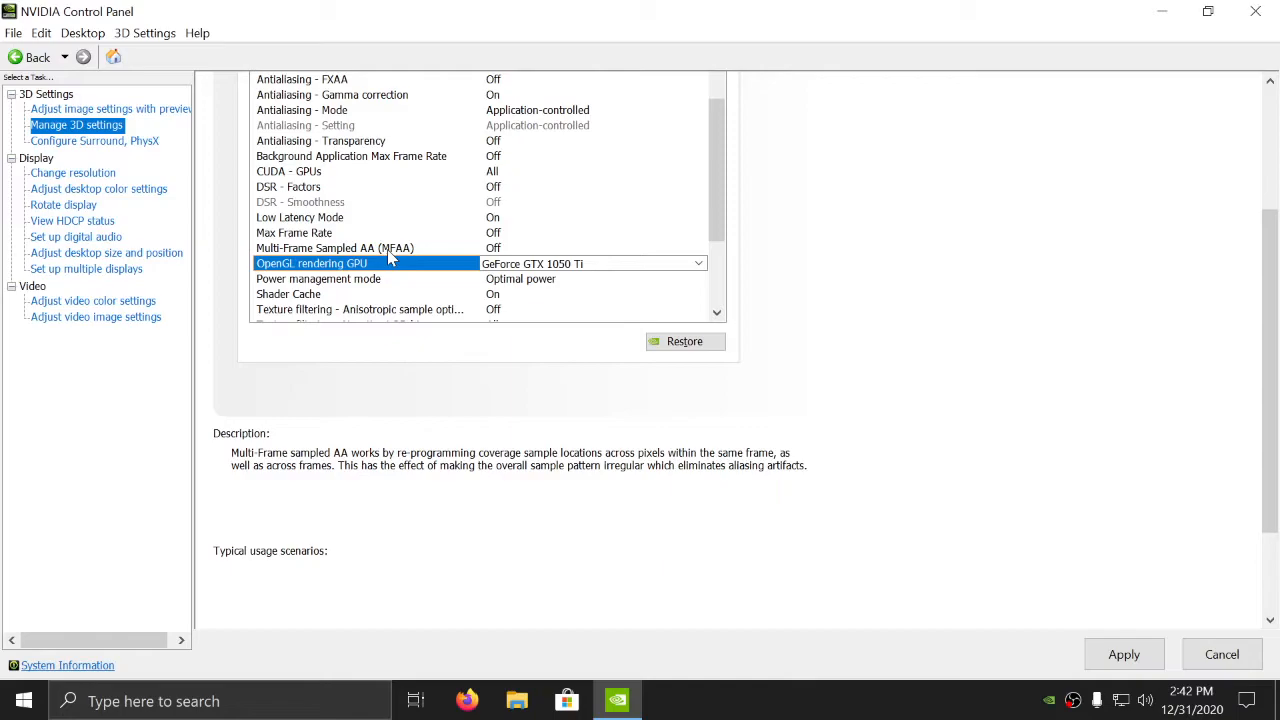
Step: Set Power management mode to Prefer maximum performance in the global 3D settings
{"action": "scroll", "coordinate": [400, 336], "scroll_direction": "down", "scroll_amount": 1}
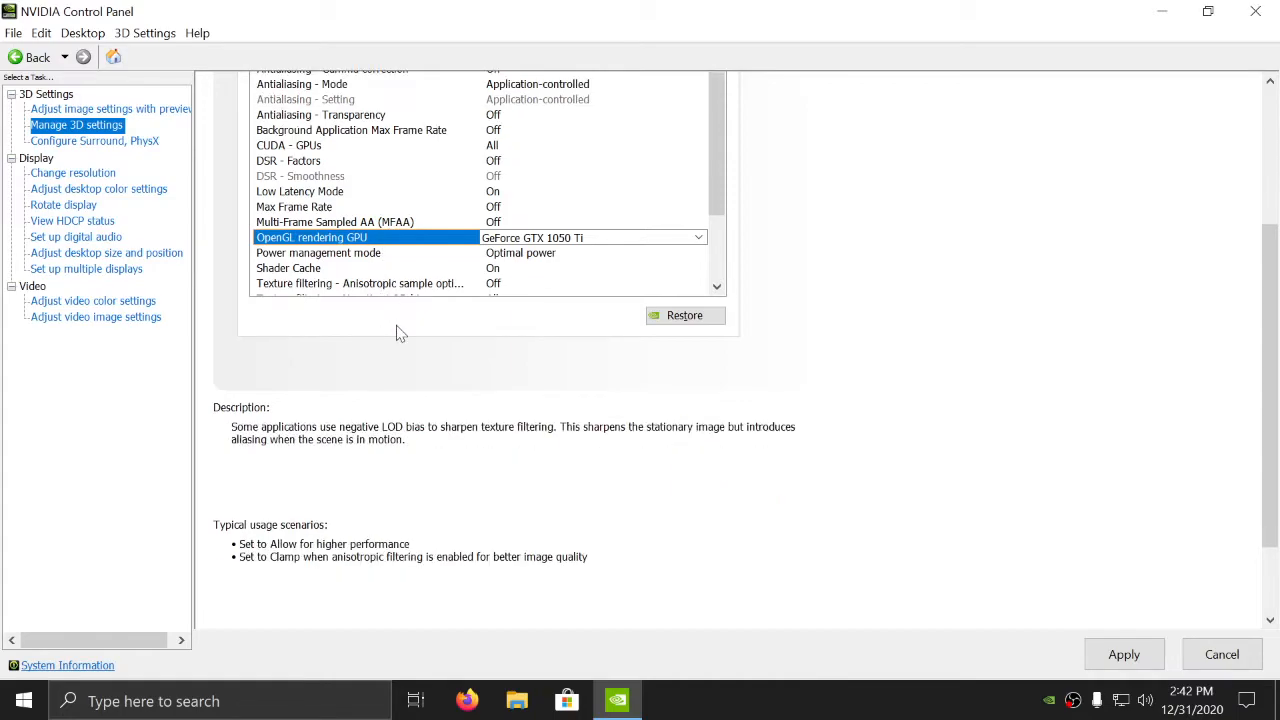
{"action": "scroll", "coordinate": [408, 268], "scroll_direction": "down", "scroll_amount": 1}
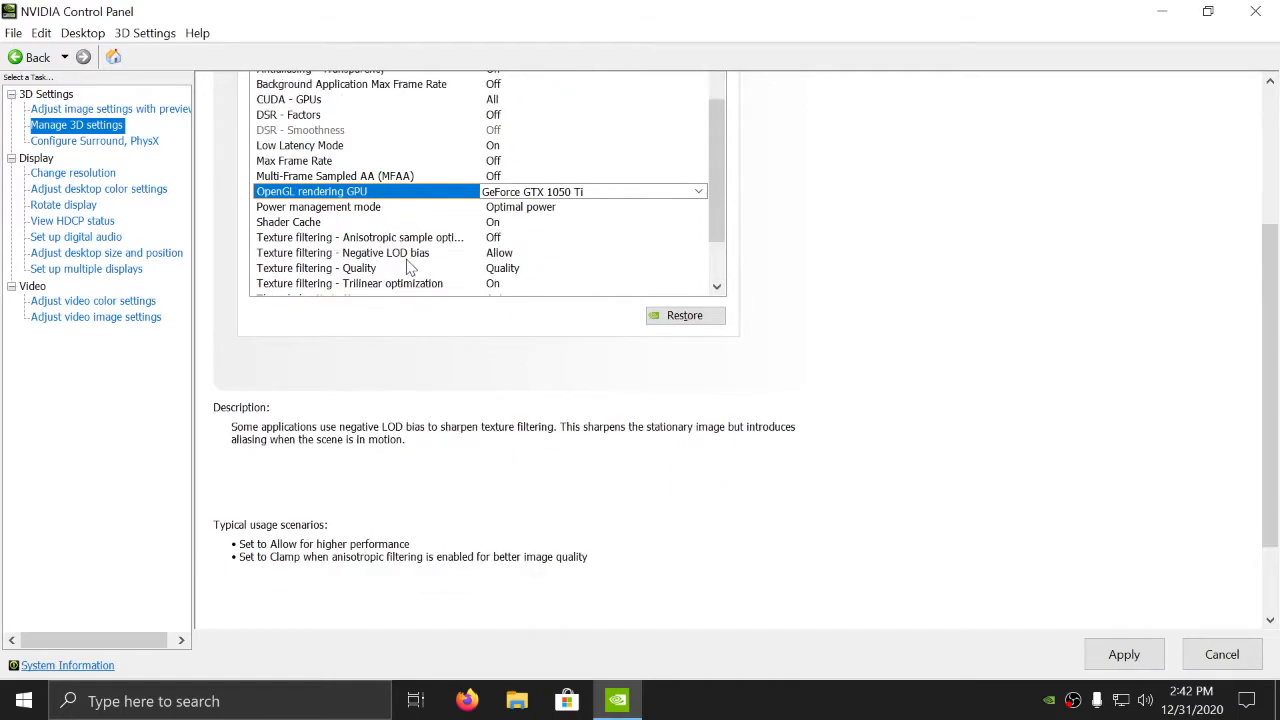
{"action": "left_click", "coordinate": [536, 210]}
{"action": "left_click", "coordinate": [536, 214]}
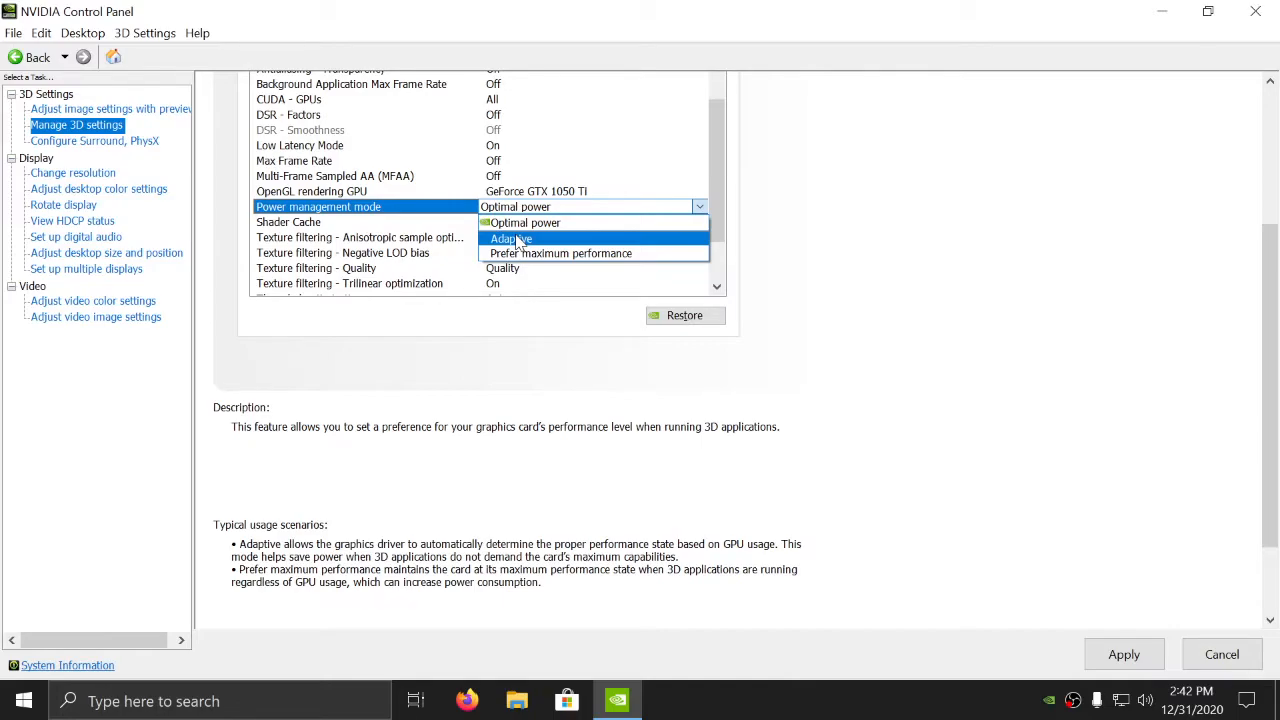
{"action": "left_click", "coordinate": [545, 253]}
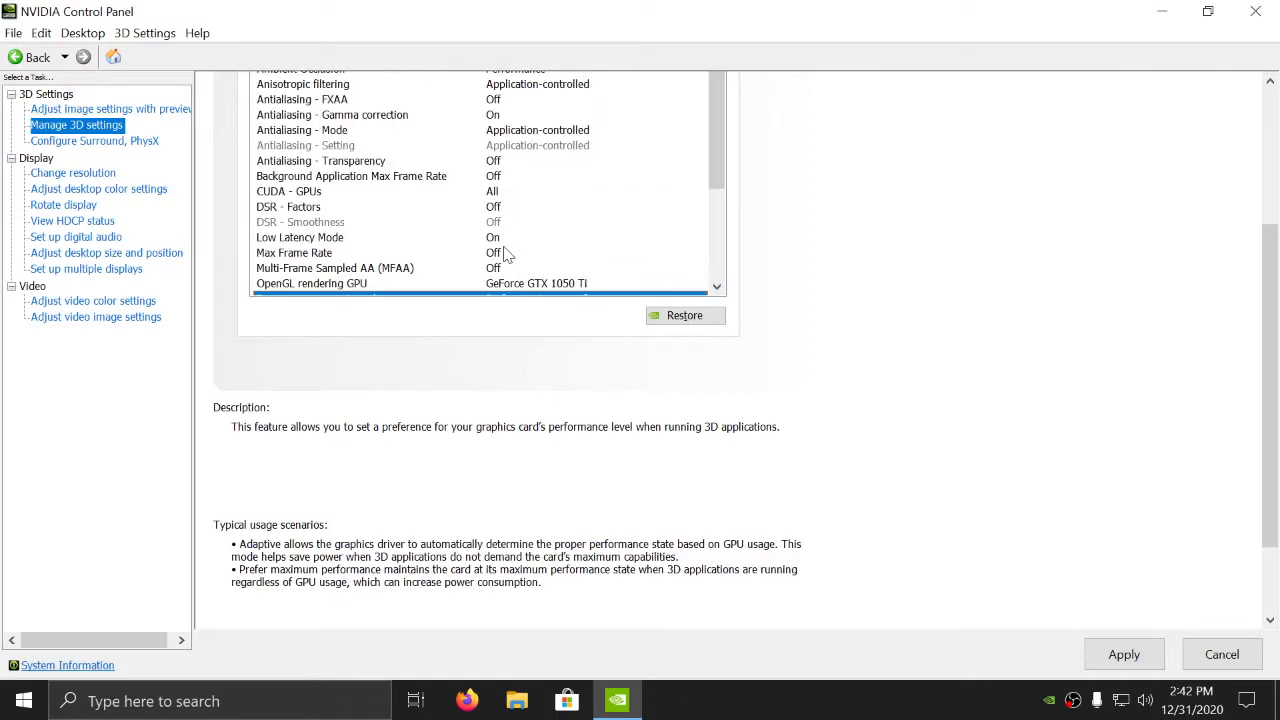
Step: Set Texture filtering - Negative LOD bias to Clamp
{"action": "scroll", "coordinate": [320, 220], "scroll_direction": "down", "scroll_amount": 2}
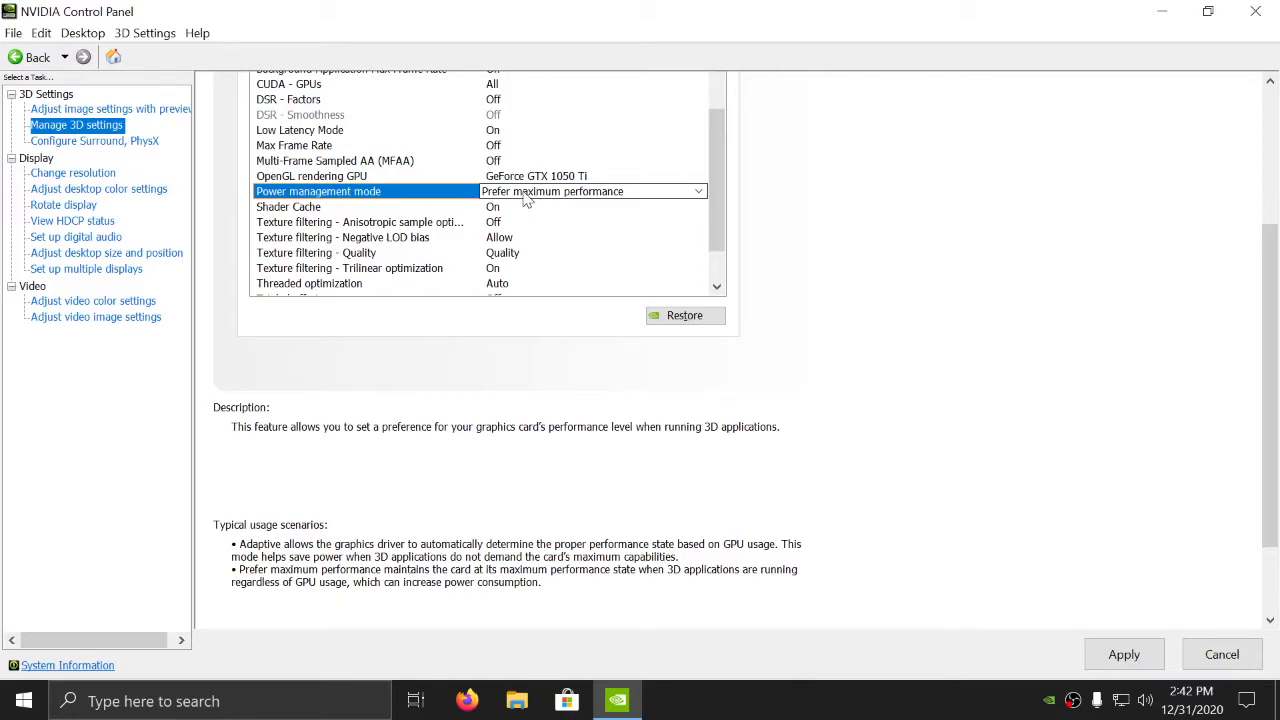
{"action": "left_click", "coordinate": [505, 240]}
{"action": "left_click", "coordinate": [505, 240]}
{"action": "left_click", "coordinate": [508, 268]}
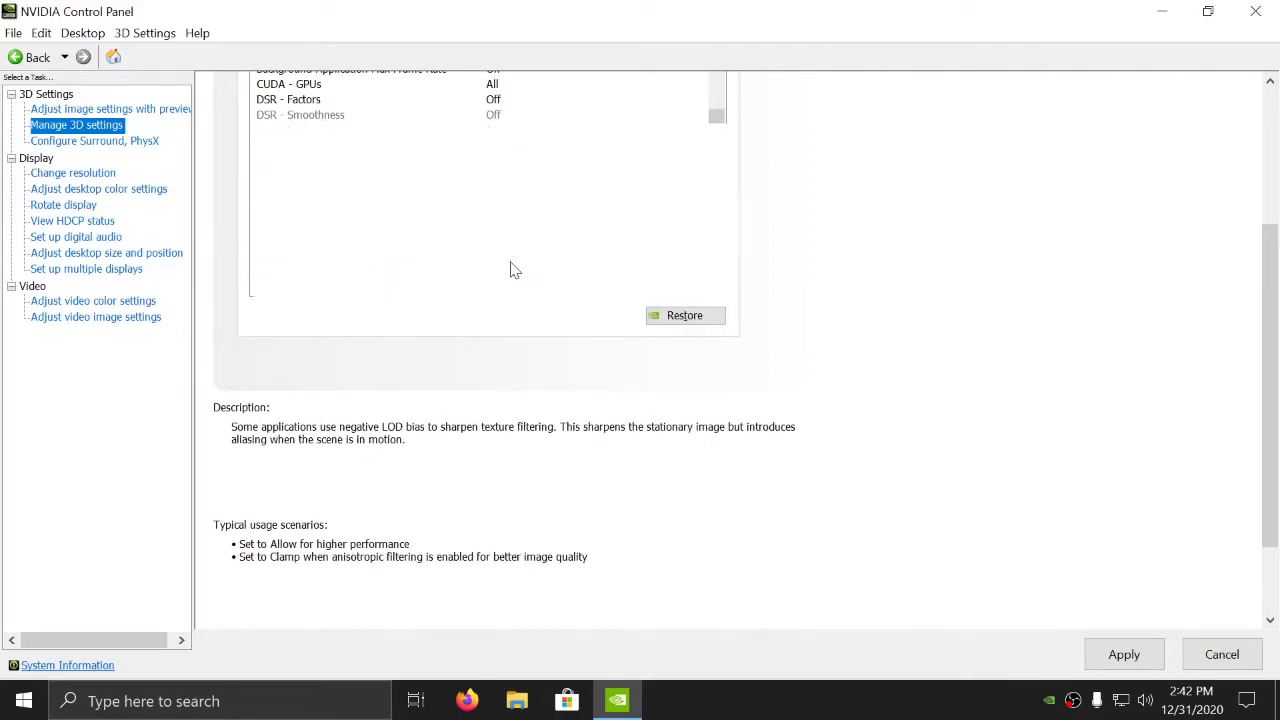
Step: Set Texture filtering - Quality to Performance, trying High performance along the way
{"action": "scroll", "coordinate": [517, 207], "scroll_direction": "down", "scroll_amount": 2}
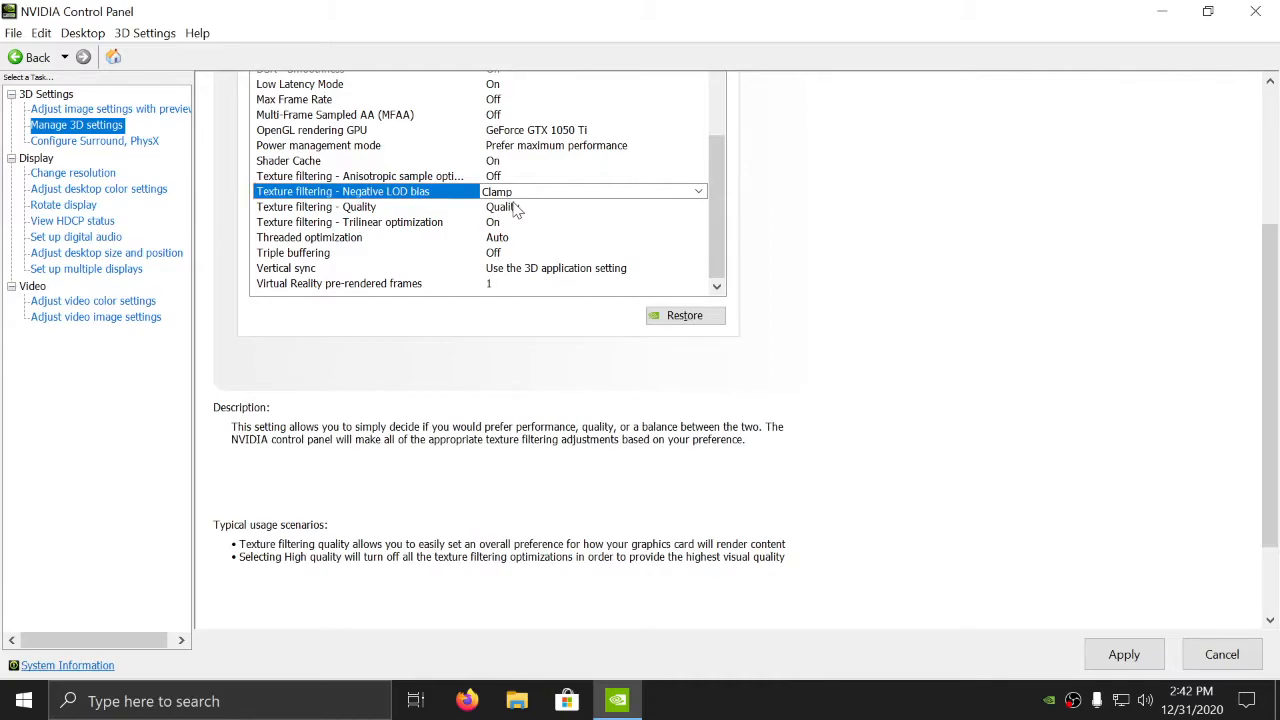
{"action": "left_click", "coordinate": [517, 207]}
{"action": "left_click", "coordinate": [517, 207]}
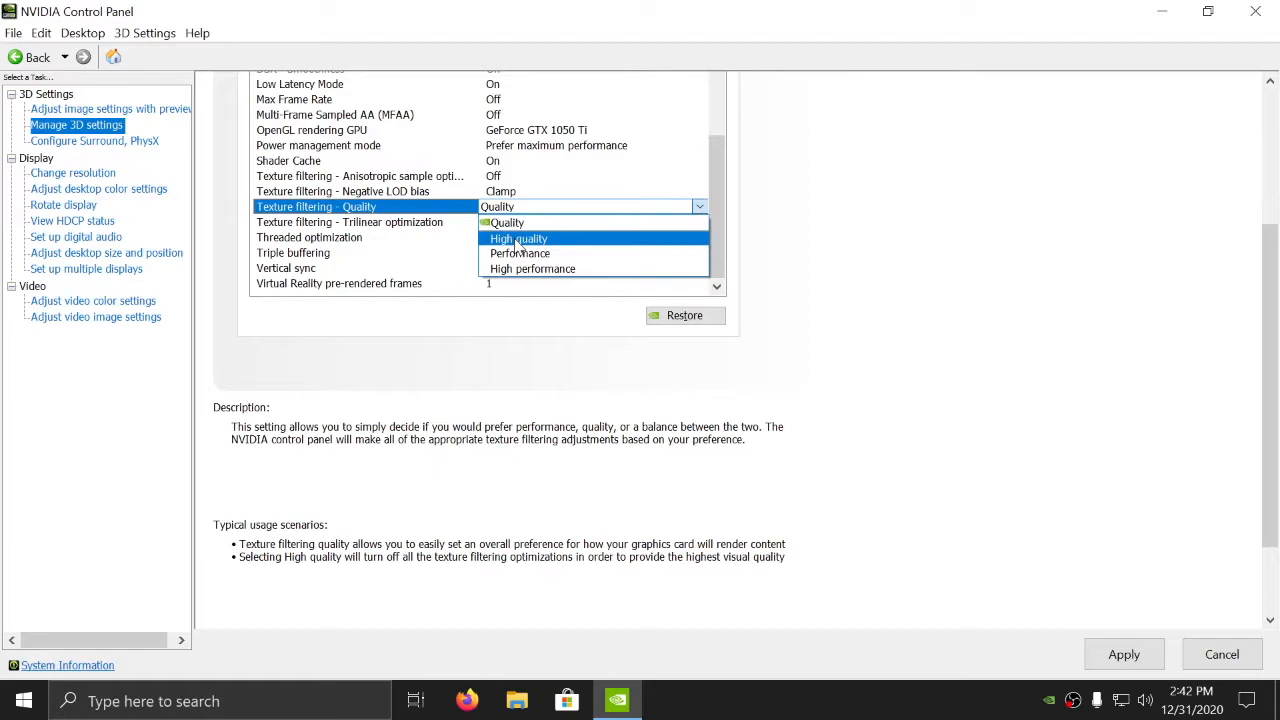
{"action": "left_click", "coordinate": [515, 253]}
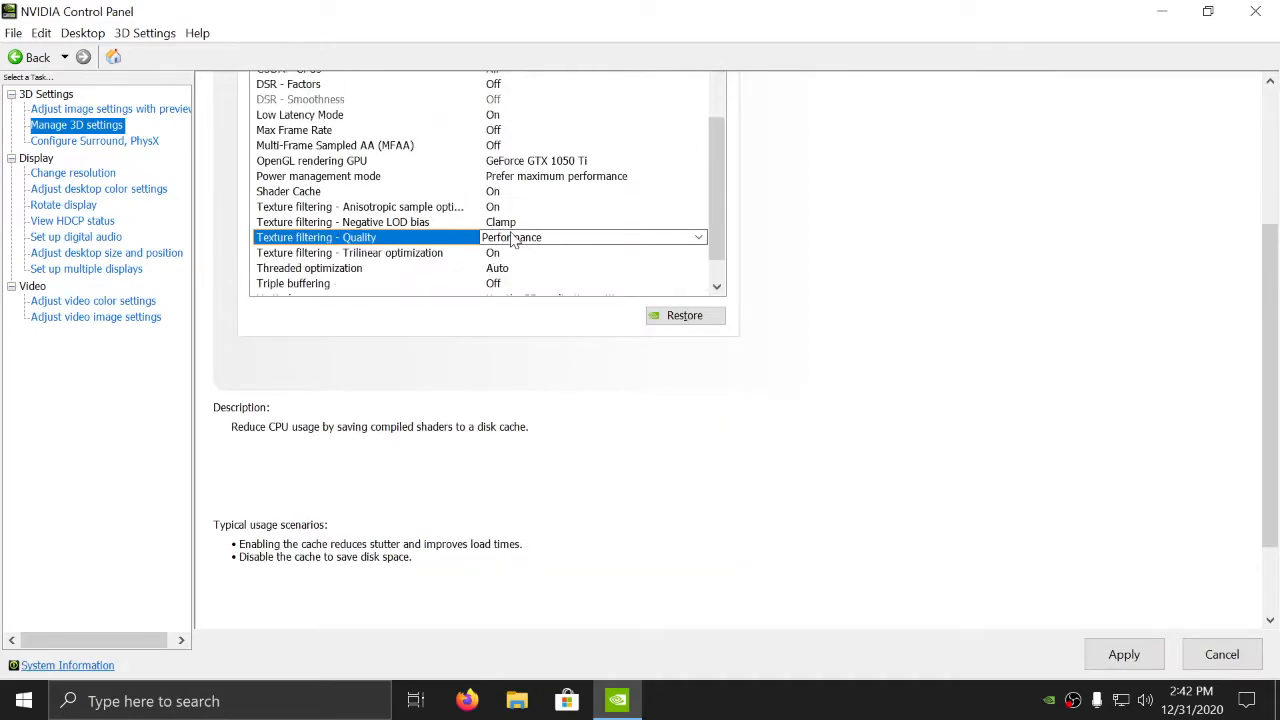
{"action": "left_click", "coordinate": [513, 240]}
{"action": "left_click", "coordinate": [535, 240]}
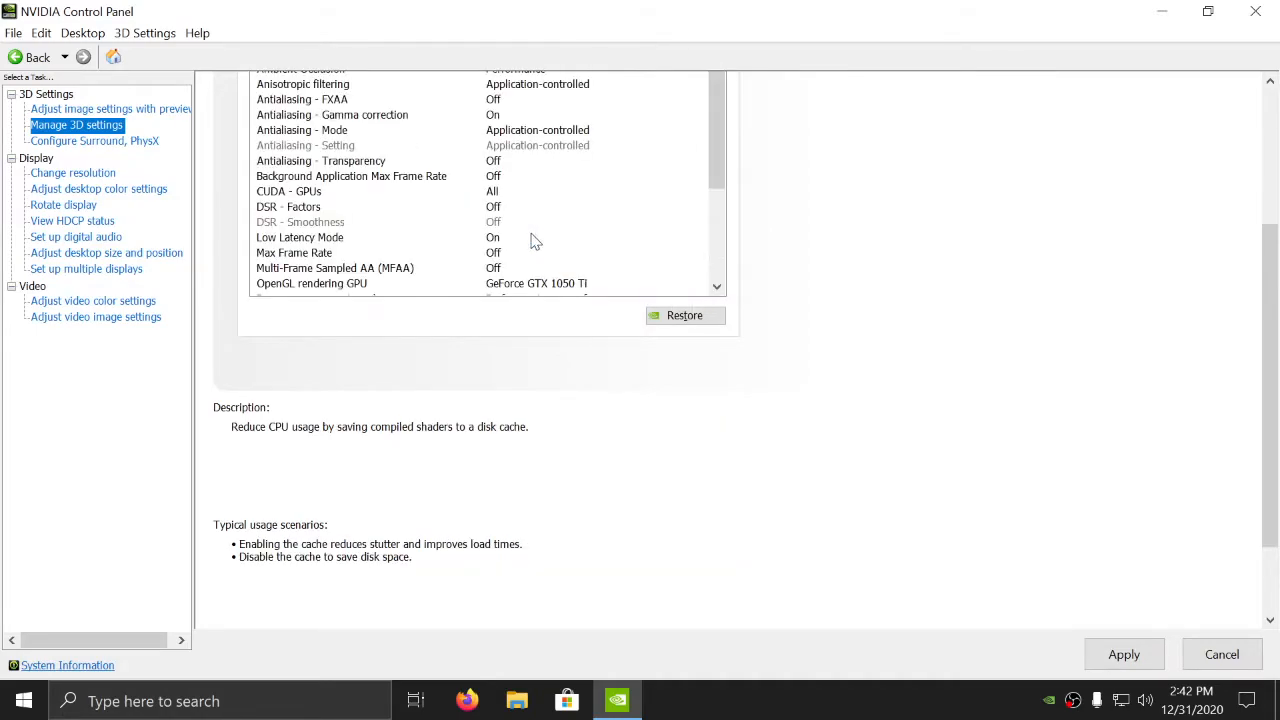
{"action": "left_click", "coordinate": [570, 209]}
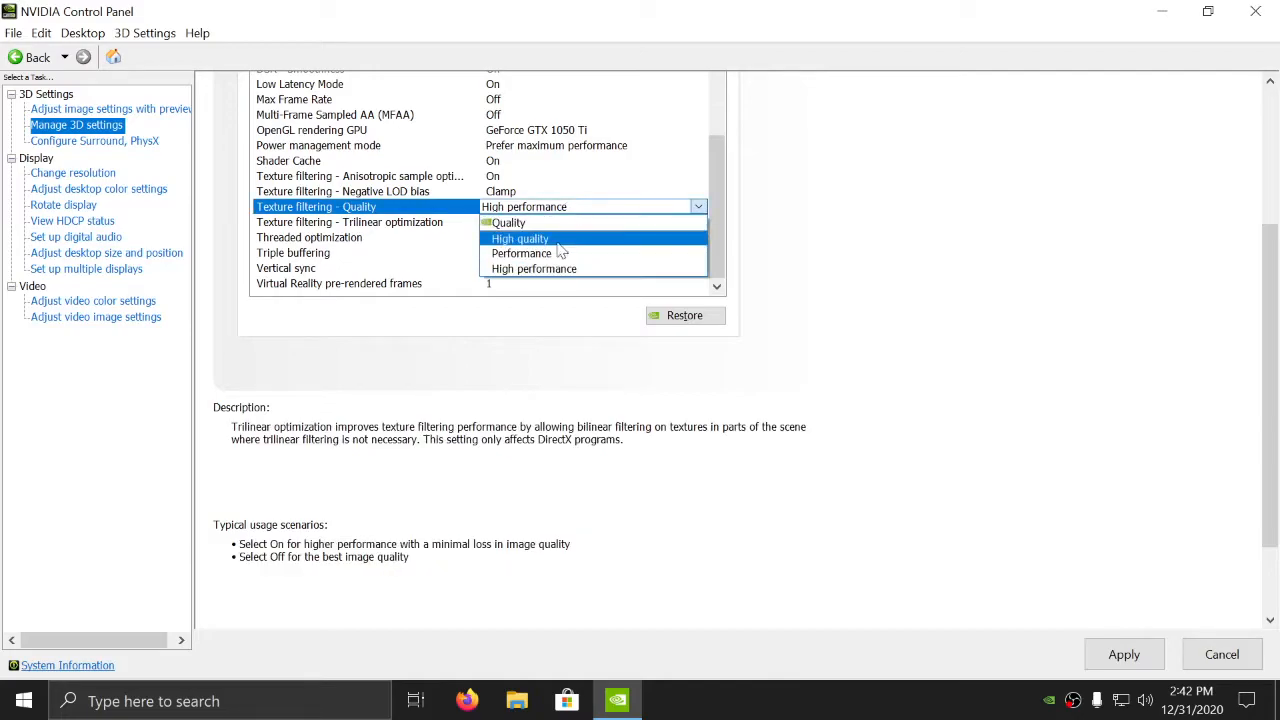
{"action": "left_click", "coordinate": [540, 253]}
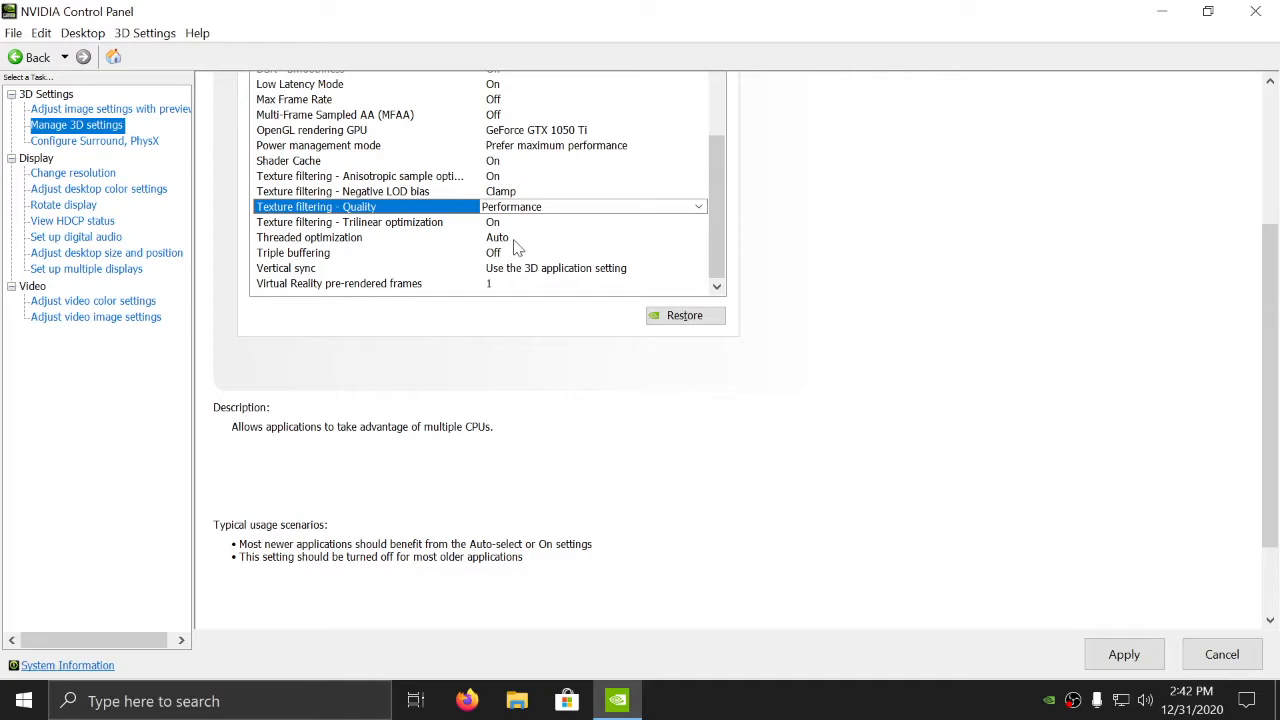
Step: Check the Threaded optimization options, leaving Auto selected, and view the description of Triple buffering
{"action": "left_click", "coordinate": [494, 240]}
{"action": "left_click", "coordinate": [497, 242]}
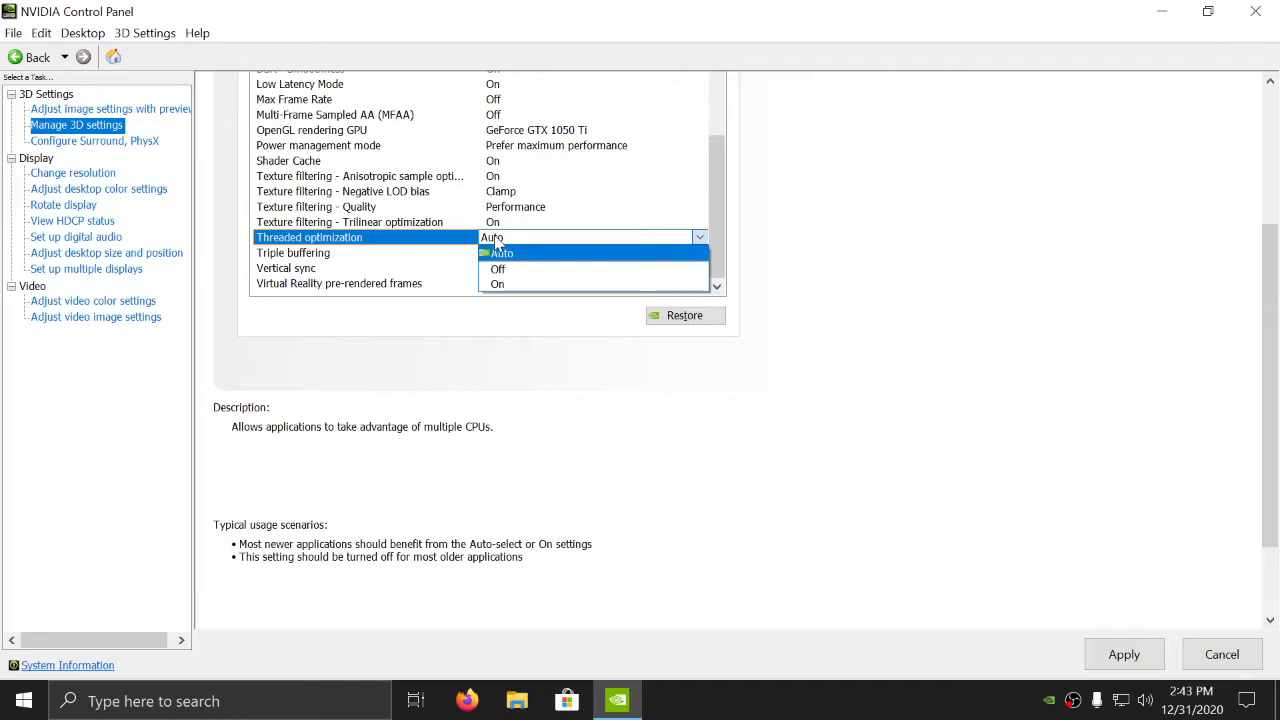
{"action": "left_click", "coordinate": [510, 243]}
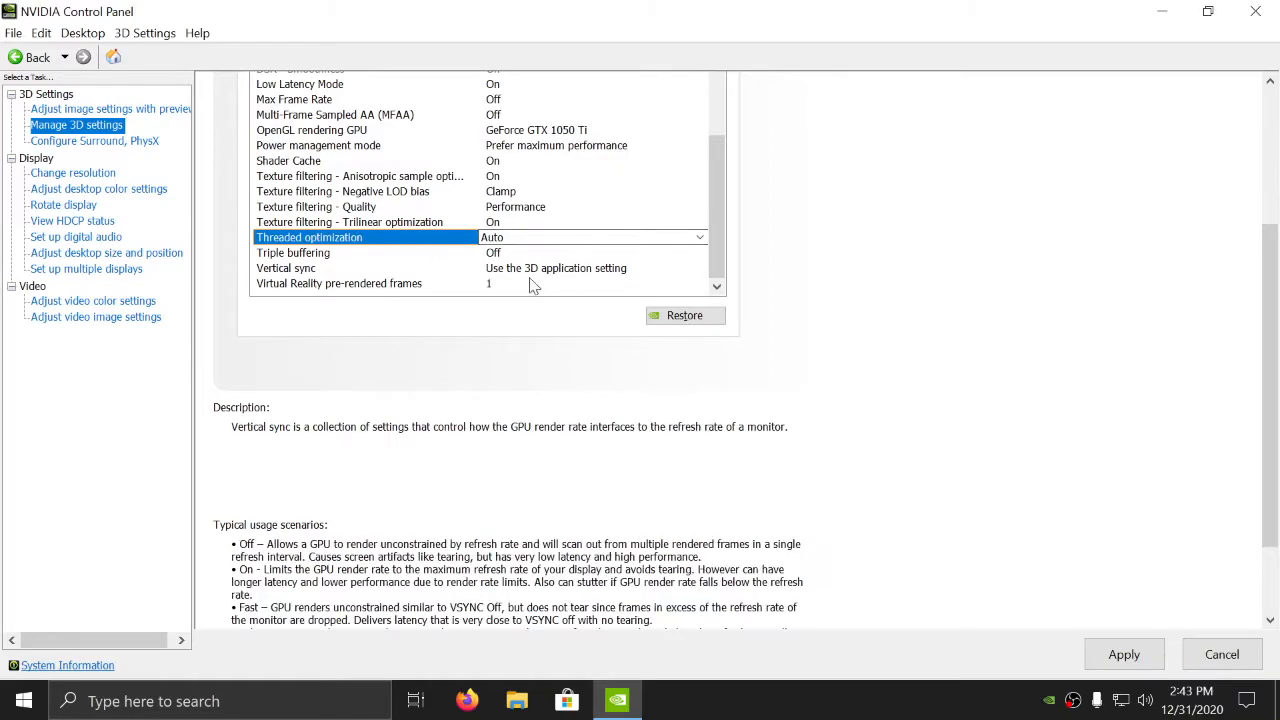
{"action": "left_click", "coordinate": [313, 254]}
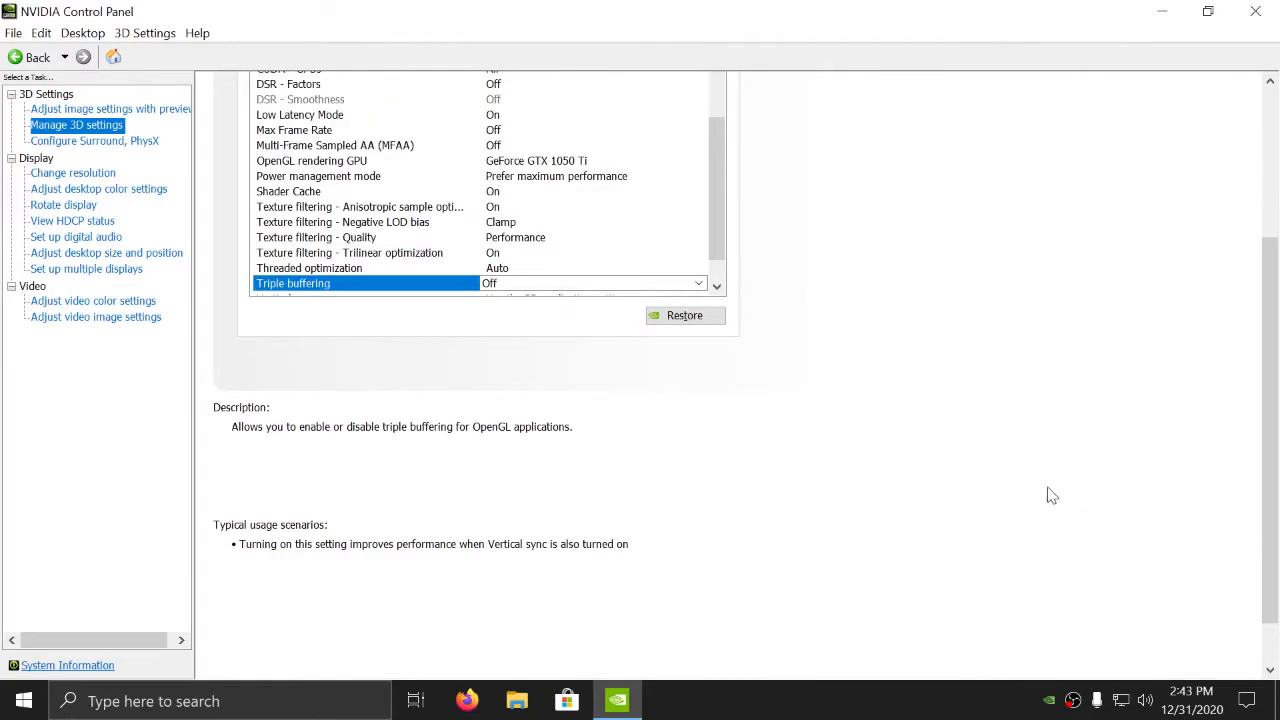
Step: Set the PhysX processor to the GeForce GTX 1050 Ti and apply the change
{"action": "left_click", "coordinate": [79, 142]}
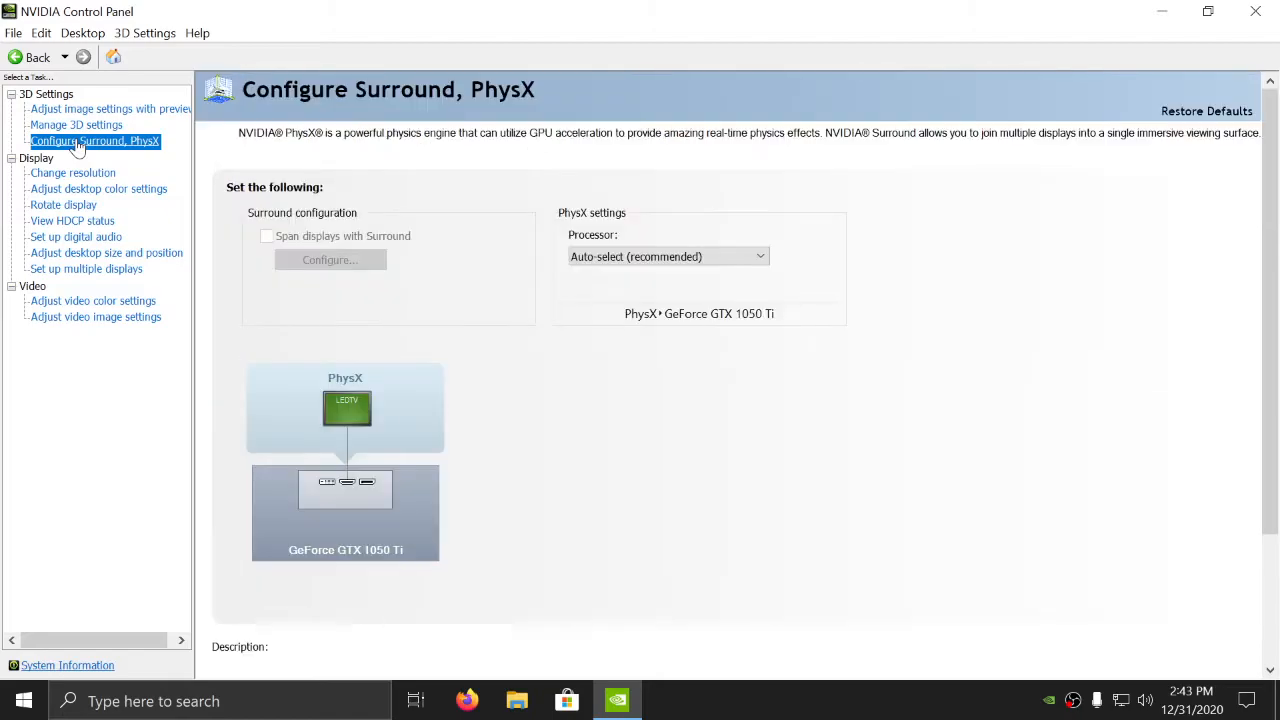
{"action": "left_click", "coordinate": [662, 262]}
{"action": "left_click", "coordinate": [684, 272]}
{"action": "left_click", "coordinate": [676, 256]}
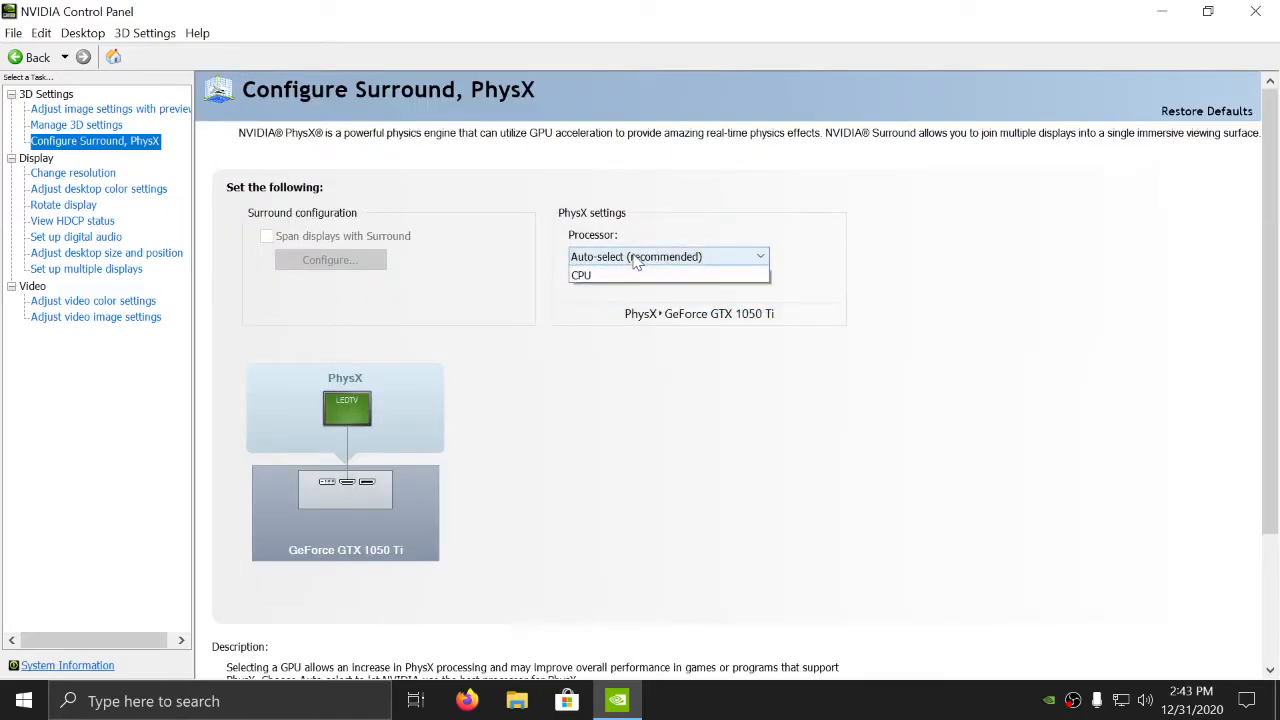
{"action": "left_click", "coordinate": [625, 286]}
{"action": "scroll", "coordinate": [826, 402], "scroll_direction": "down", "scroll_amount": 1}
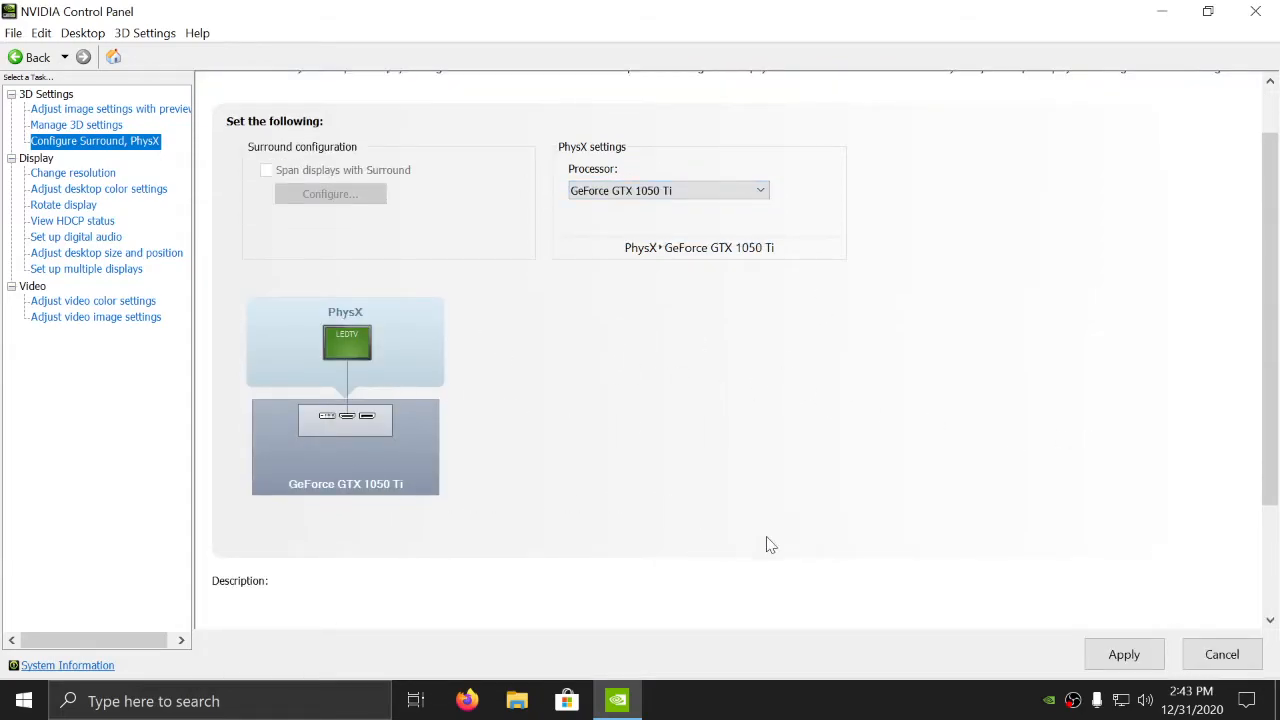
{"action": "left_click", "coordinate": [1105, 652]}
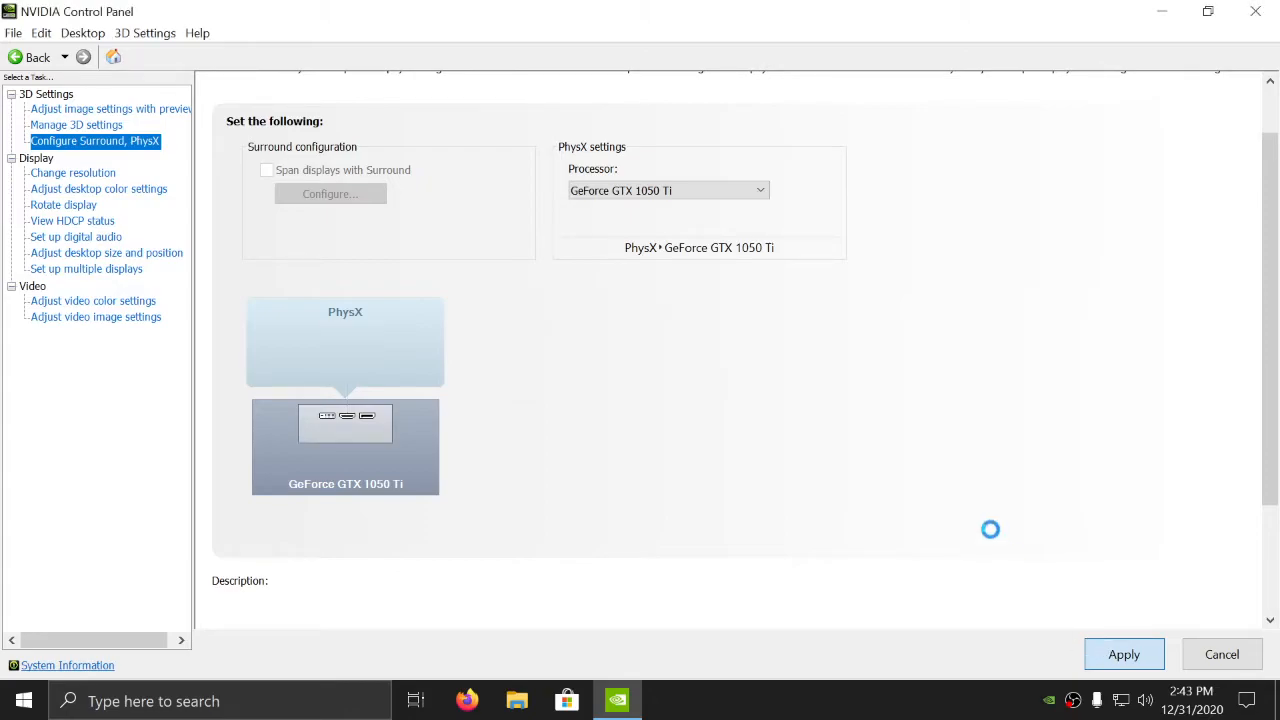
Step: Check the display's resolution, refresh rate options and color settings
{"action": "left_click", "coordinate": [55, 174]}
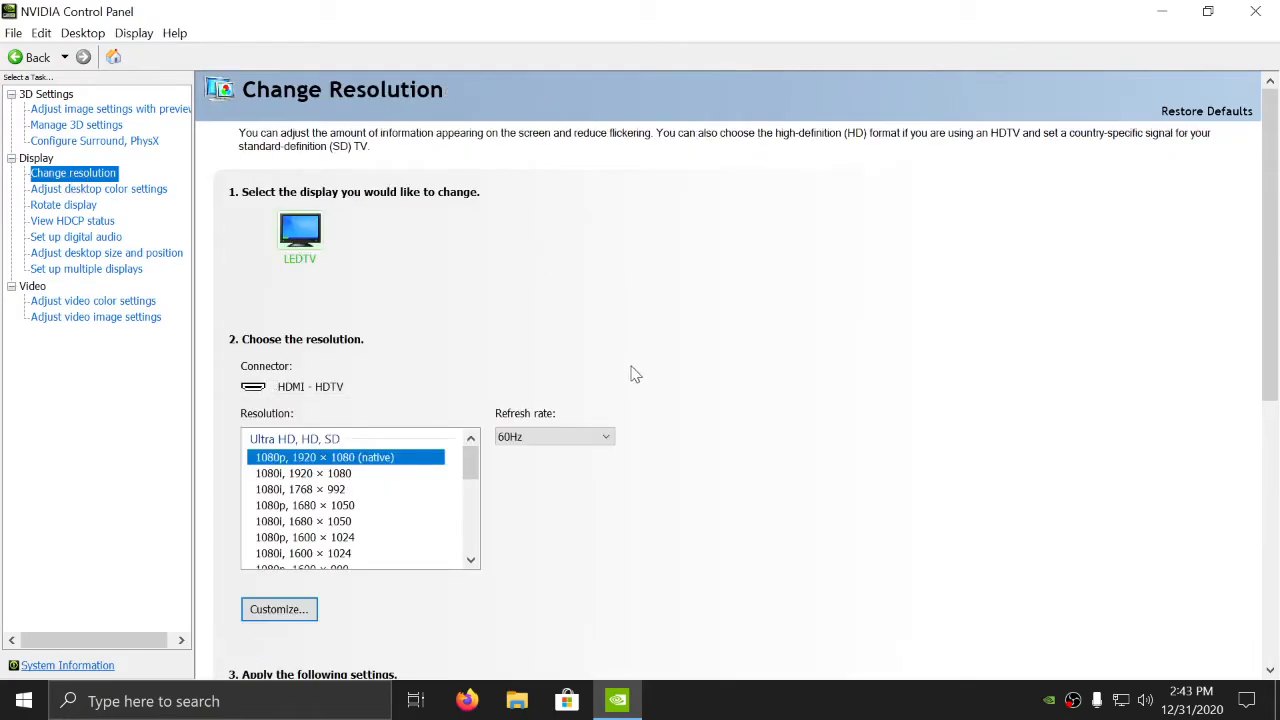
{"action": "left_click", "coordinate": [609, 436]}
{"action": "left_click", "coordinate": [611, 441]}
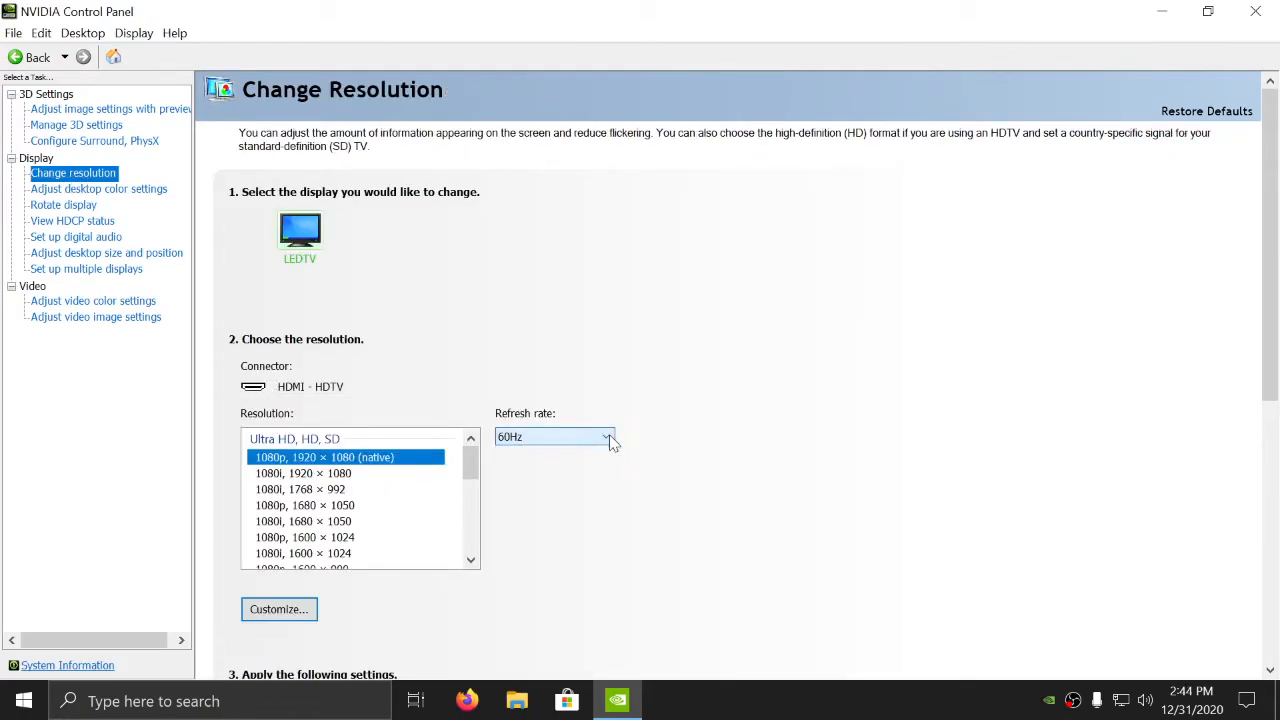
{"action": "scroll", "coordinate": [737, 400], "scroll_direction": "down", "scroll_amount": 2}
{"action": "scroll", "coordinate": [733, 395], "scroll_direction": "down", "scroll_amount": 1}
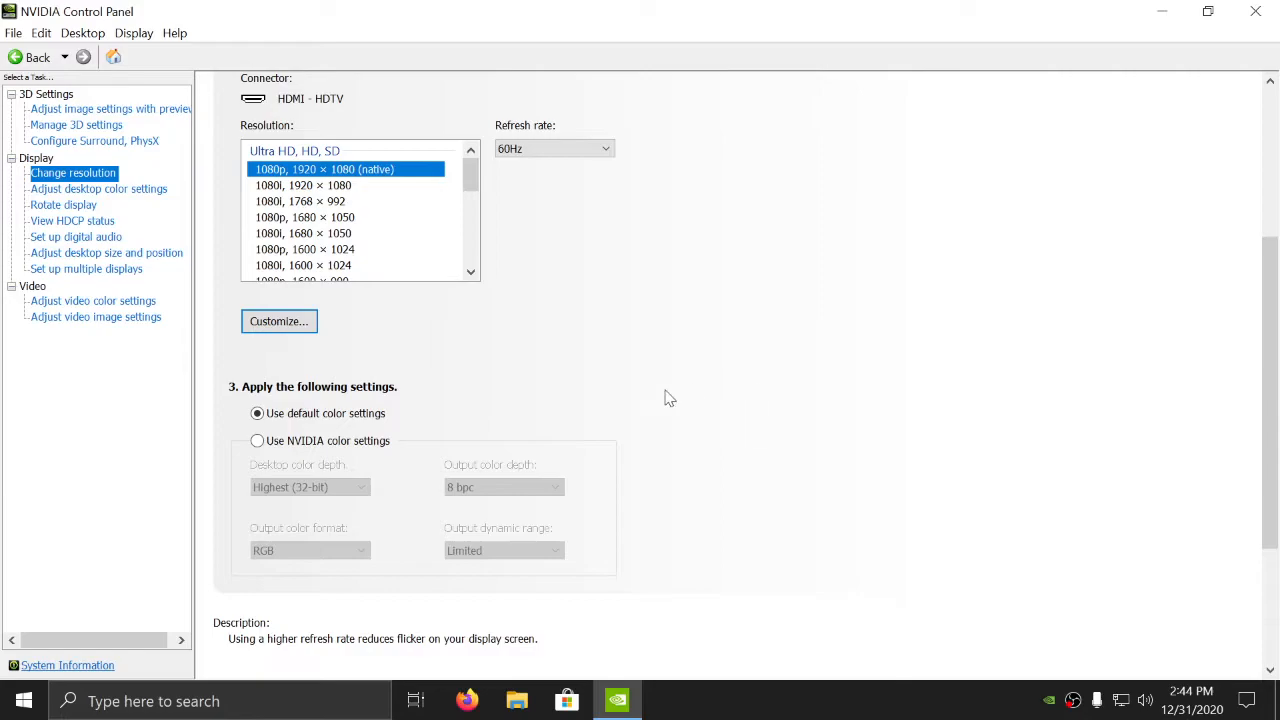
Step: Use NVIDIA color settings for the display with the output dynamic range set to Full, and apply them
{"action": "left_click", "coordinate": [257, 441]}
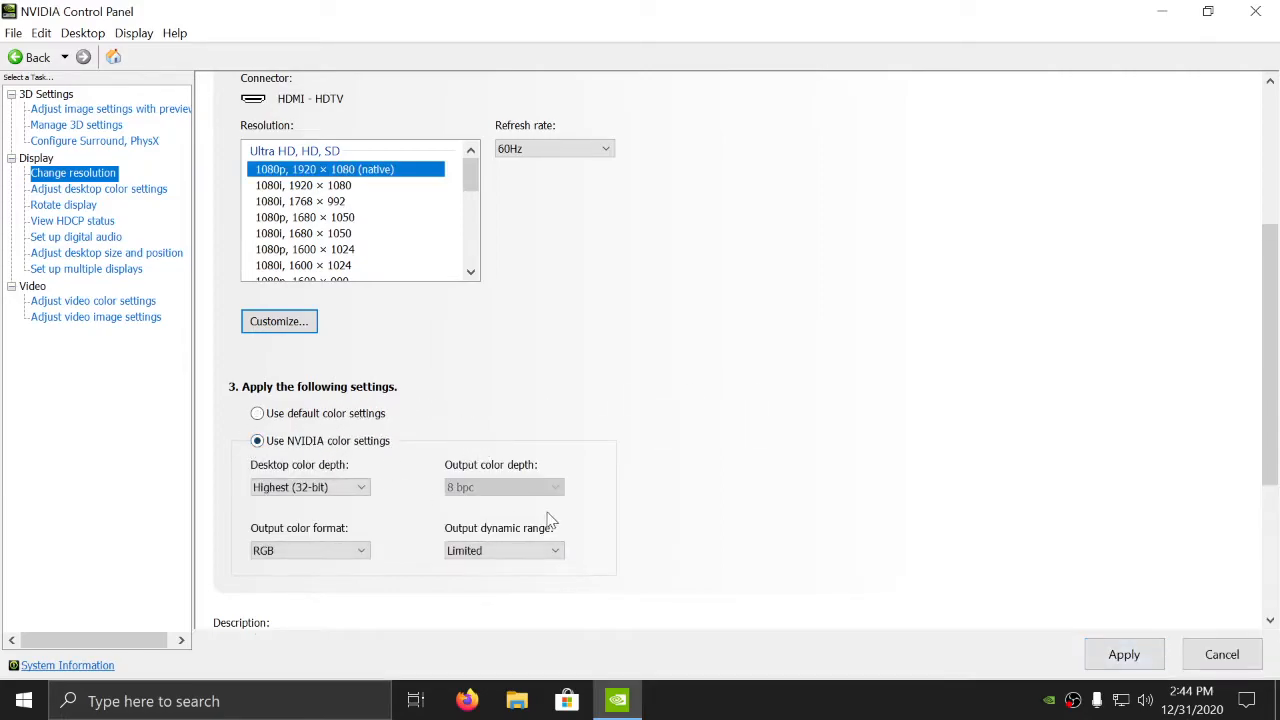
{"action": "left_click", "coordinate": [489, 551]}
{"action": "left_click", "coordinate": [470, 566]}
{"action": "scroll", "coordinate": [757, 502], "scroll_direction": "down", "scroll_amount": 2}
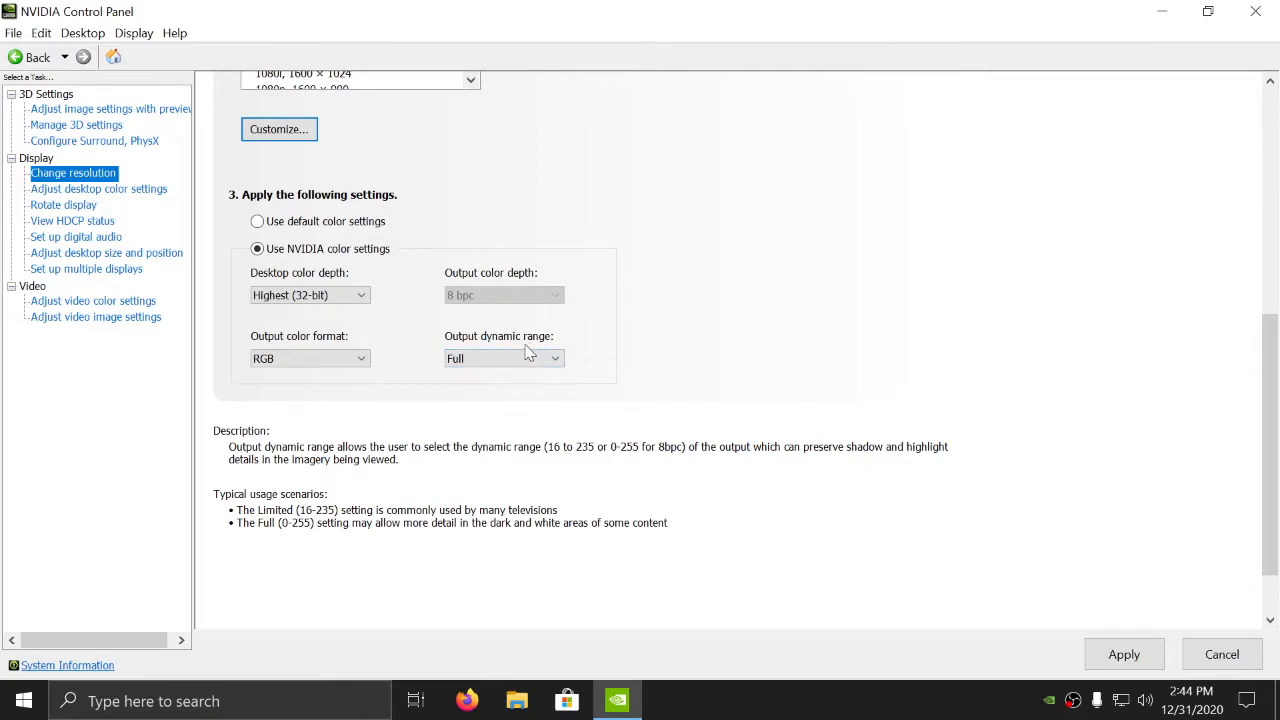
{"action": "left_click", "coordinate": [257, 223]}
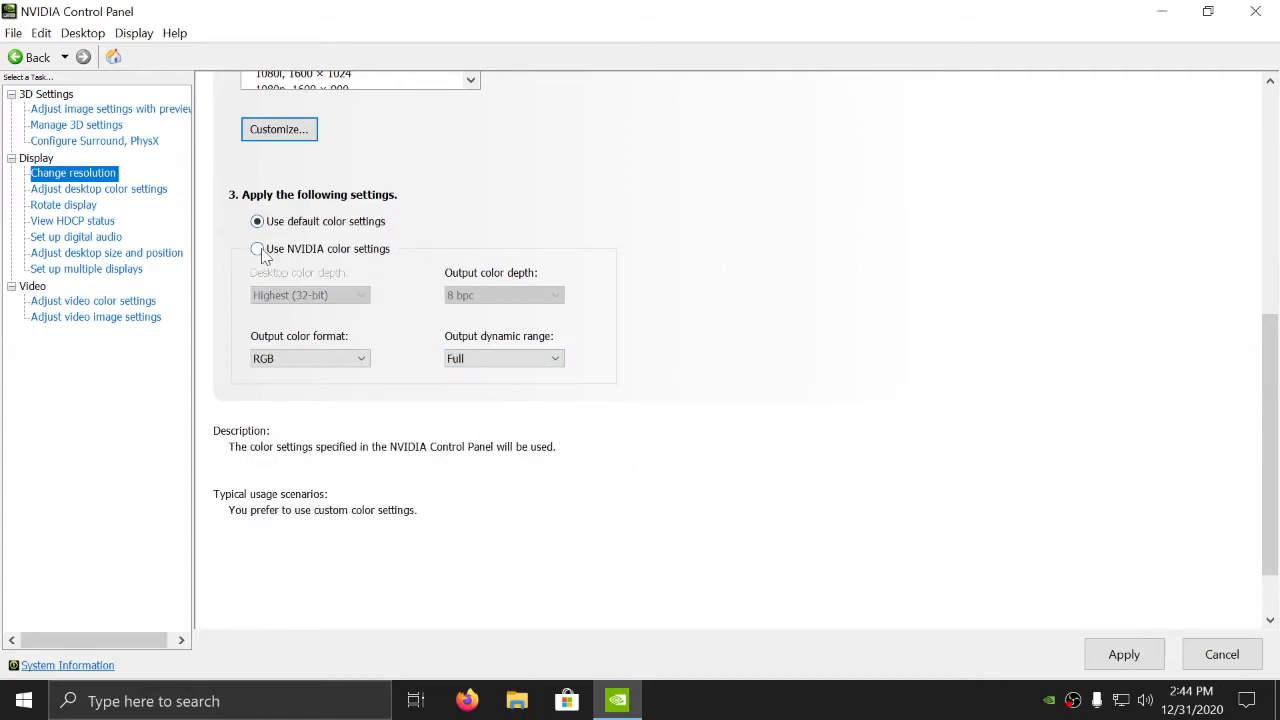
{"action": "left_click", "coordinate": [258, 249]}
{"action": "left_click", "coordinate": [1126, 654]}
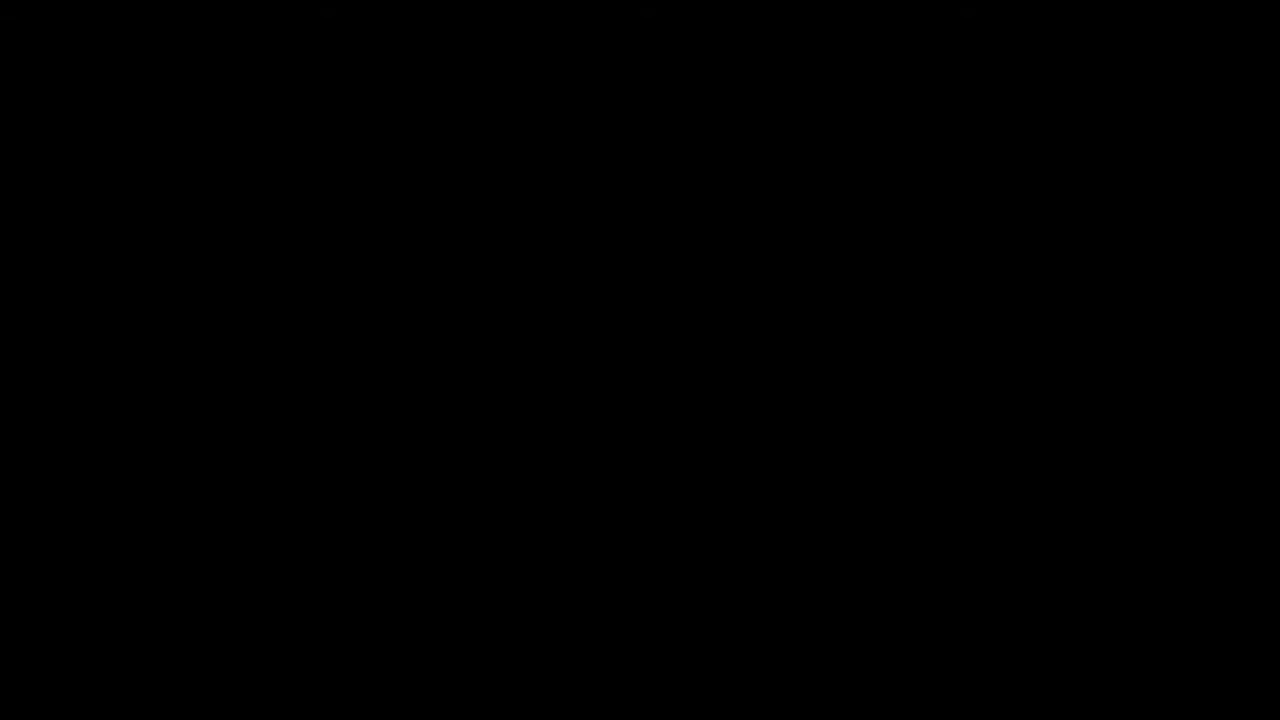
{"action": "scroll", "coordinate": [1051, 466], "scroll_direction": "down", "scroll_amount": 5}
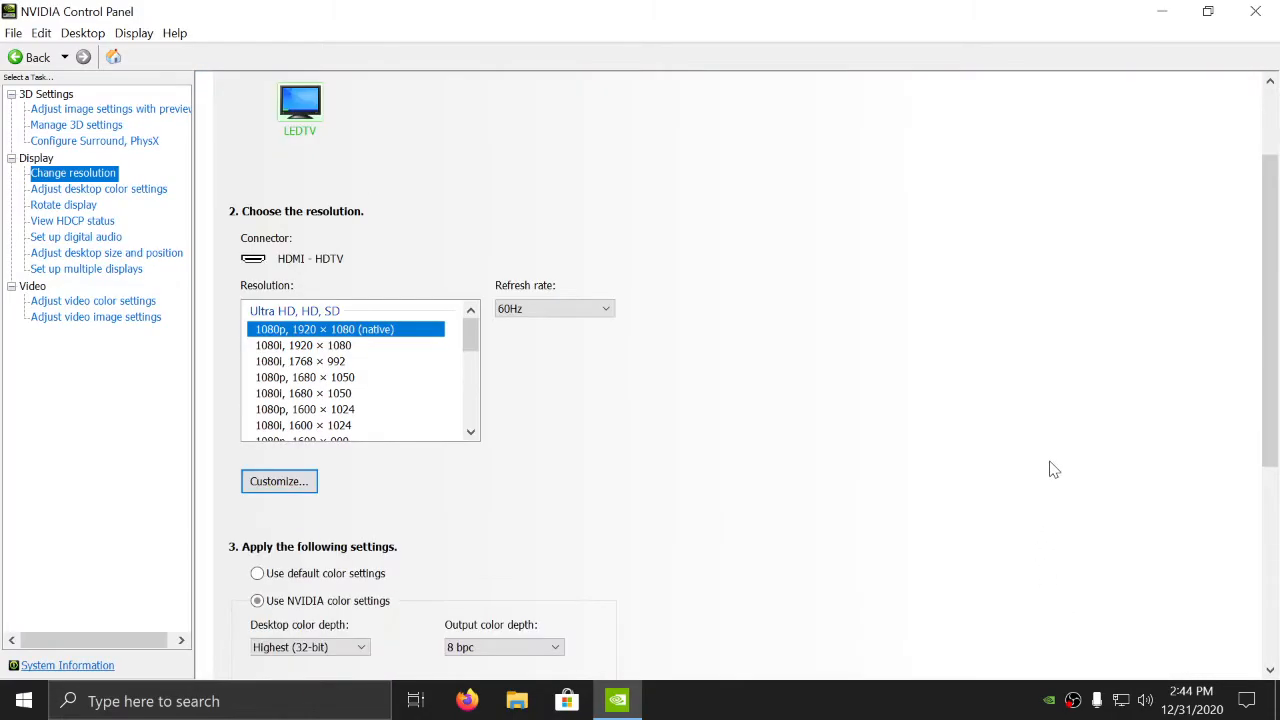
{"action": "scroll", "coordinate": [1053, 467], "scroll_direction": "down", "scroll_amount": 1}
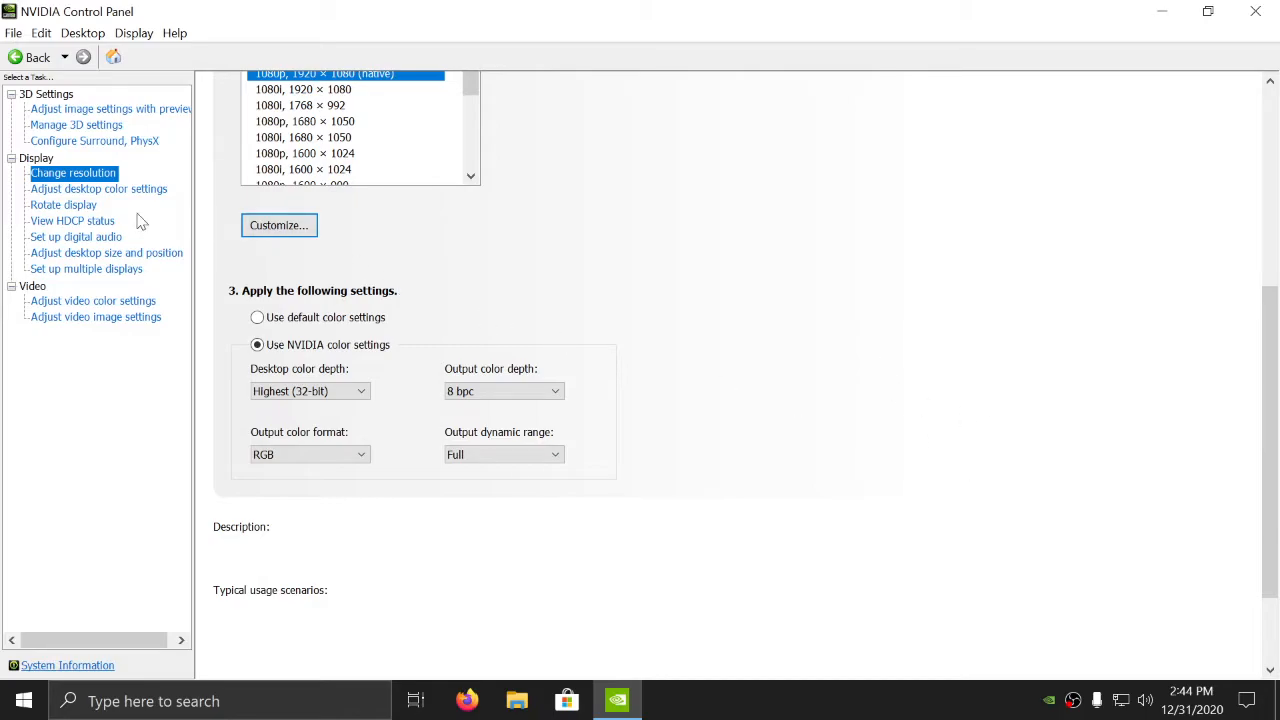
Step: Look through the desktop color settings, the display rotation page and the HDCP status
{"action": "left_click", "coordinate": [115, 190]}
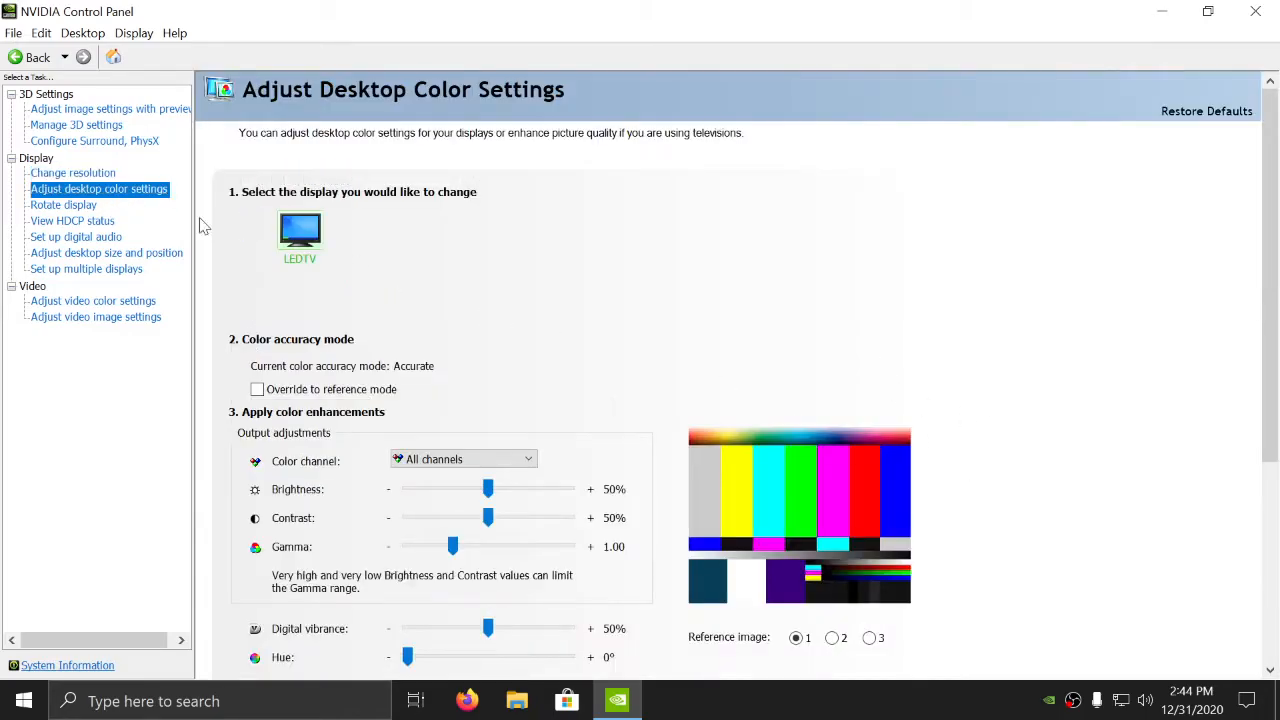
{"action": "left_click", "coordinate": [68, 208]}
{"action": "left_click", "coordinate": [76, 220]}
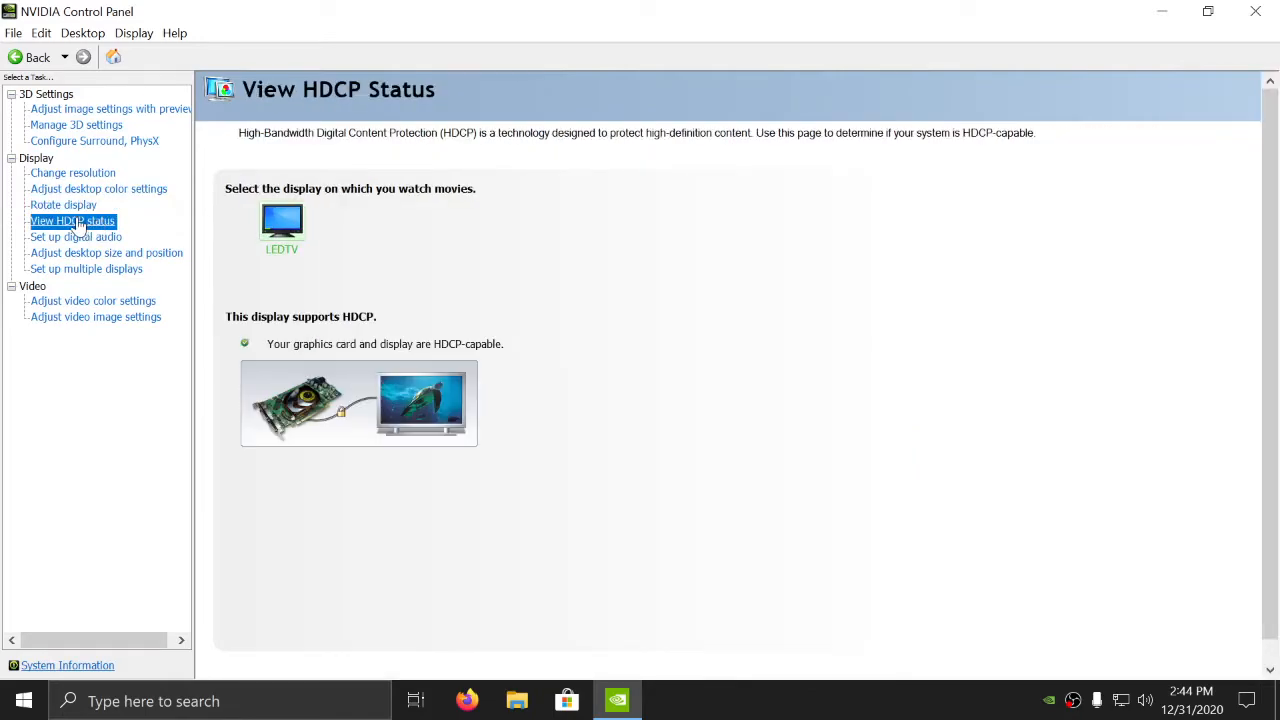
Step: Check the HDMI audio options in the digital audio setup, leaving LEDTV selected
{"action": "left_click", "coordinate": [112, 238]}
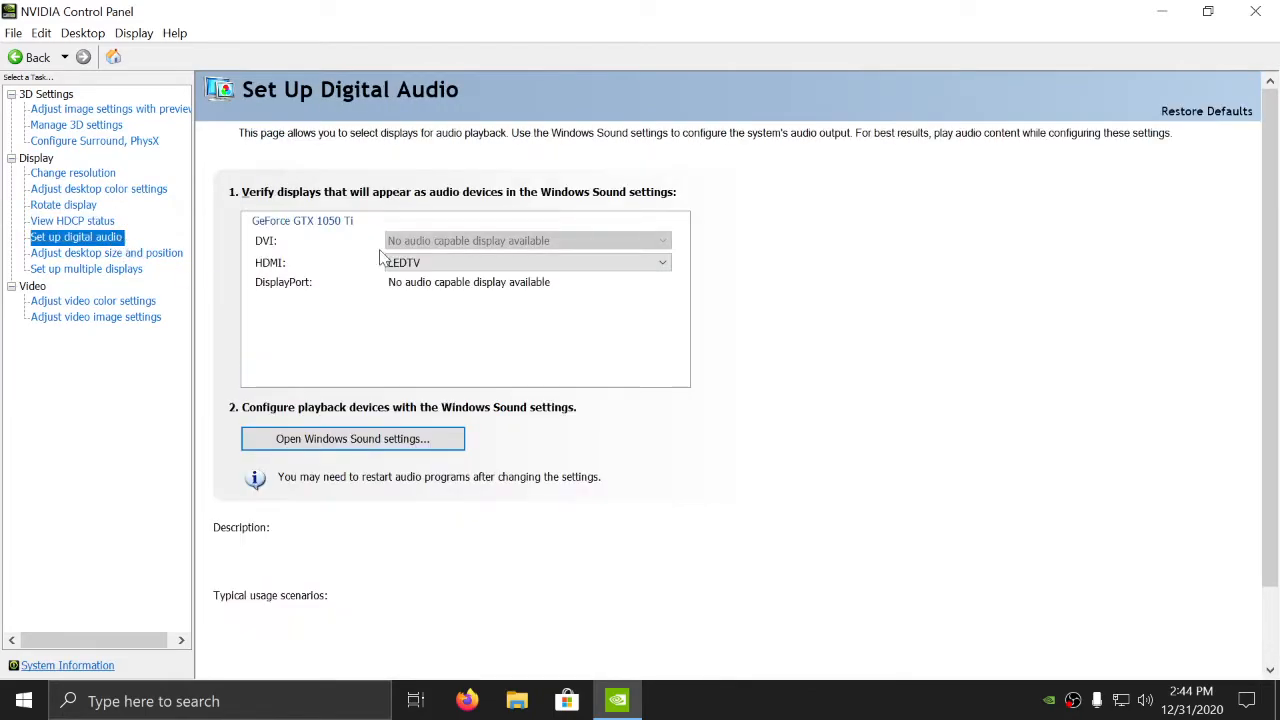
{"action": "left_click", "coordinate": [480, 263]}
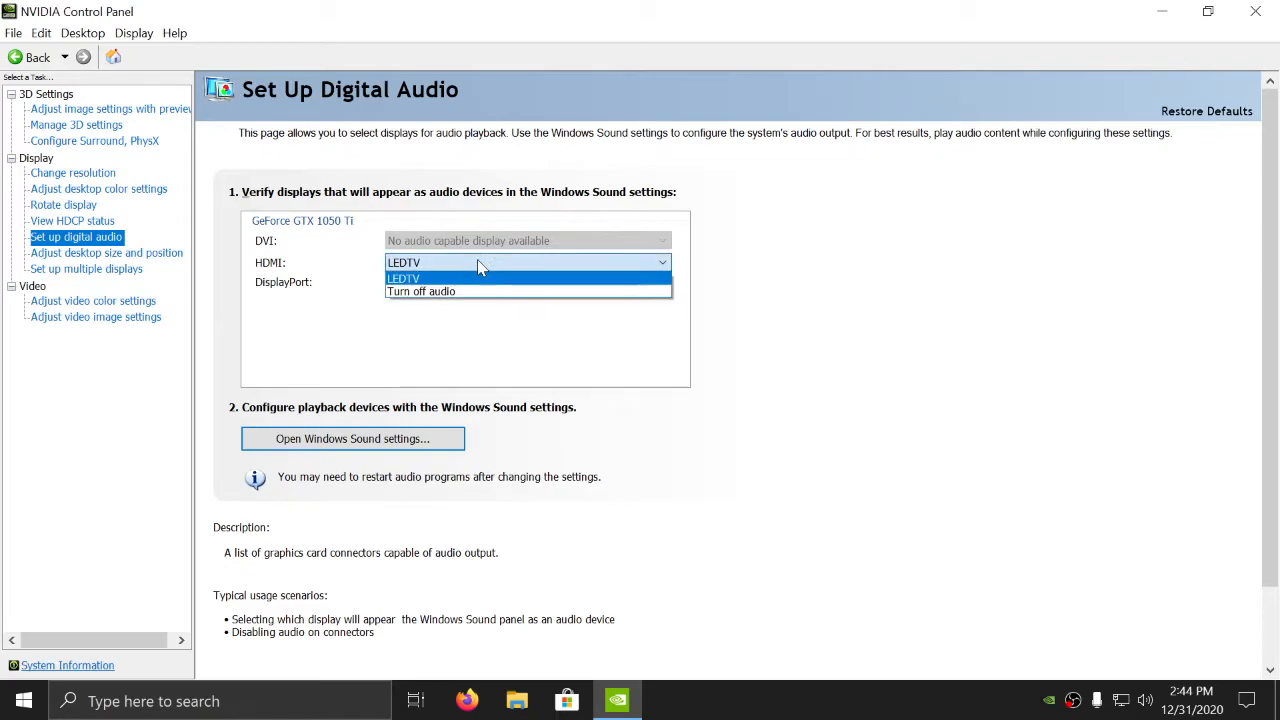
{"action": "left_click", "coordinate": [480, 265]}
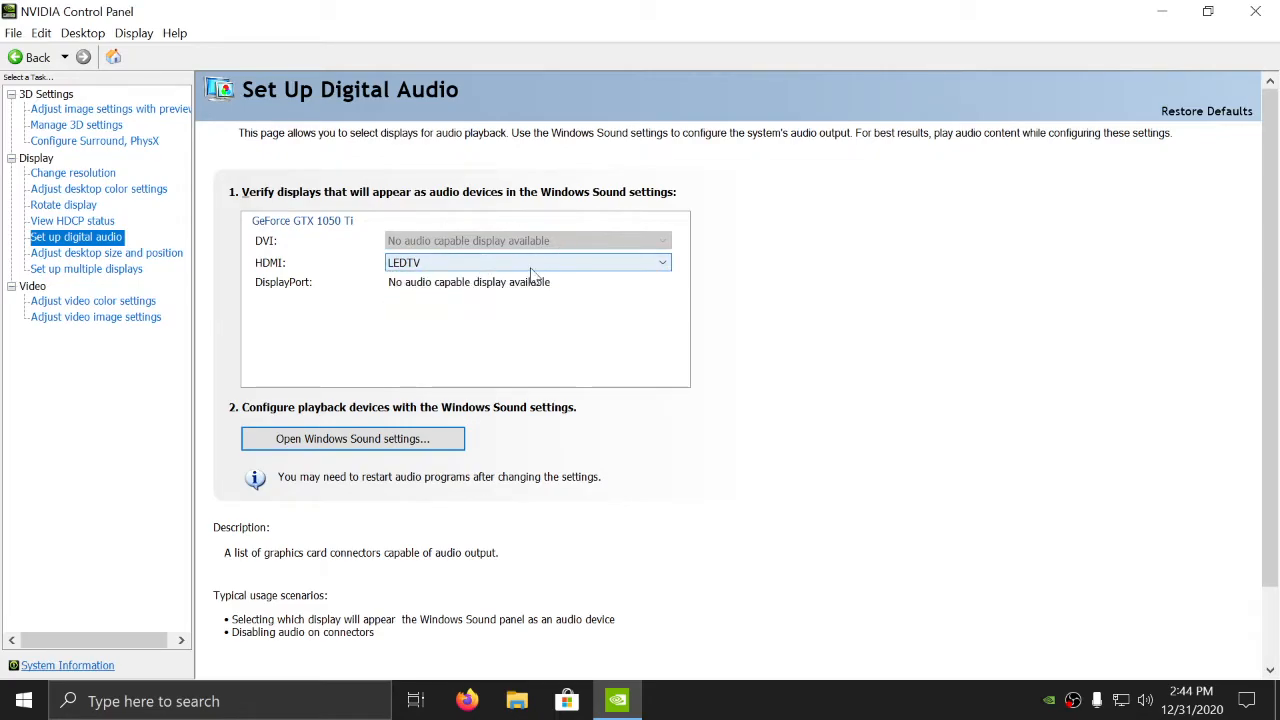
Step: Set the LEDTV's desktop scaling mode to Full-screen, apply it and keep the changed desktop configuration
{"action": "left_click", "coordinate": [100, 256]}
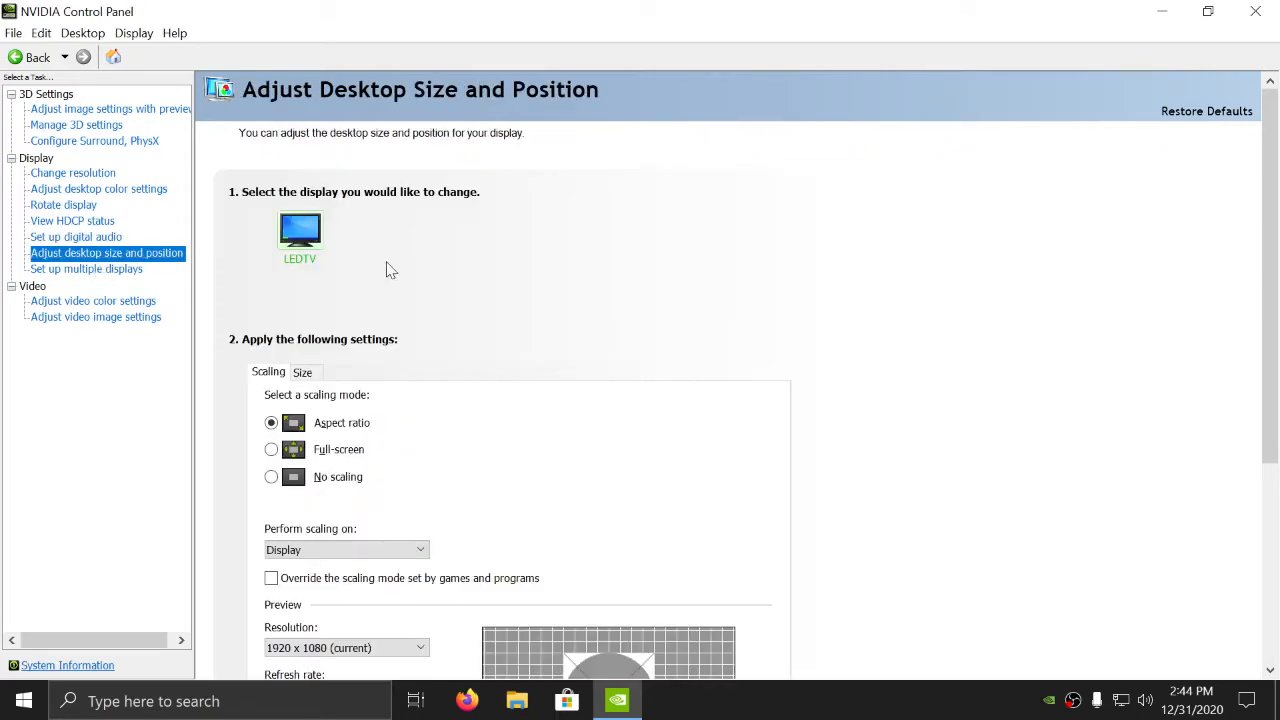
{"action": "scroll", "coordinate": [564, 410], "scroll_direction": "down", "scroll_amount": 2}
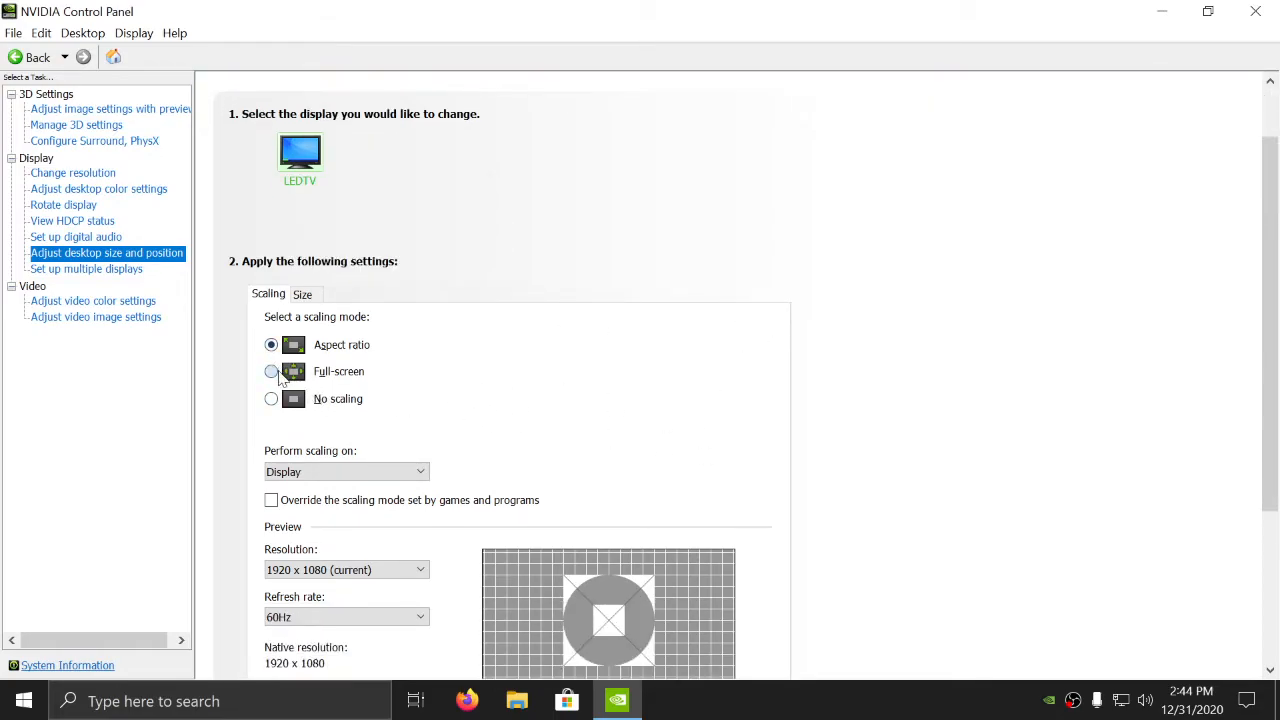
{"action": "left_click", "coordinate": [272, 371]}
{"action": "scroll", "coordinate": [548, 389], "scroll_direction": "down", "scroll_amount": 2}
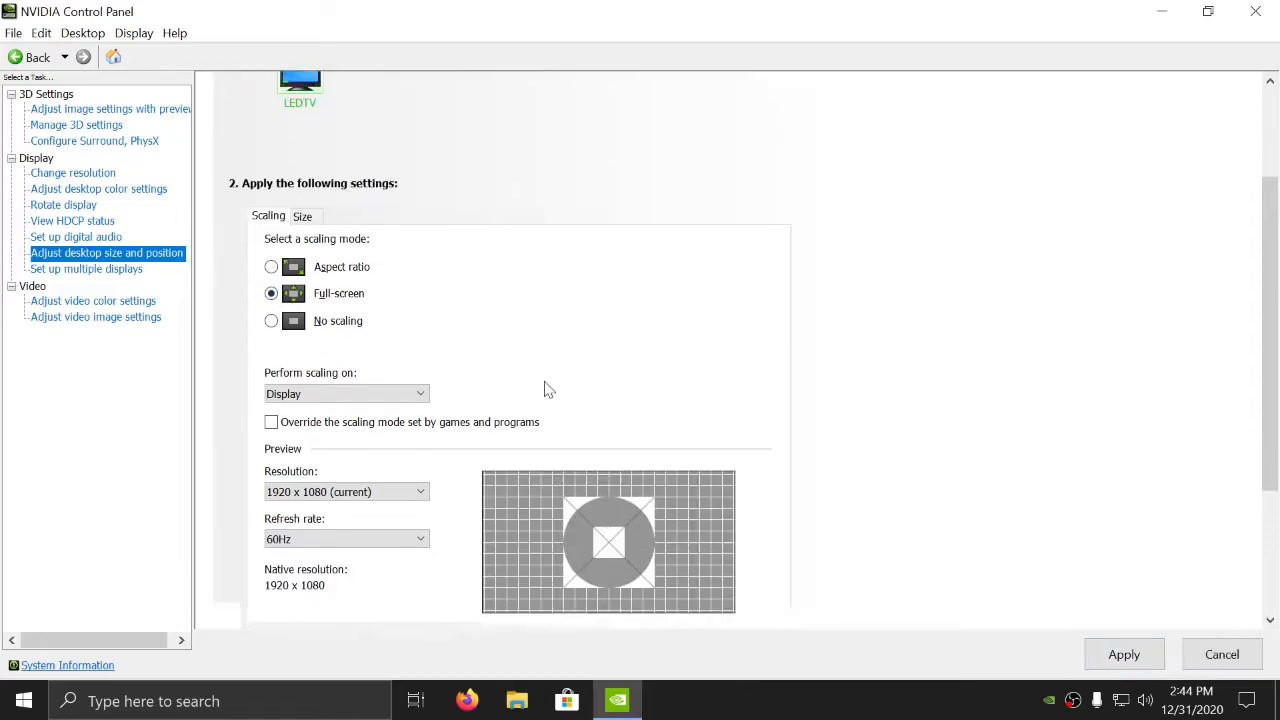
{"action": "scroll", "coordinate": [546, 388], "scroll_direction": "down", "scroll_amount": 3}
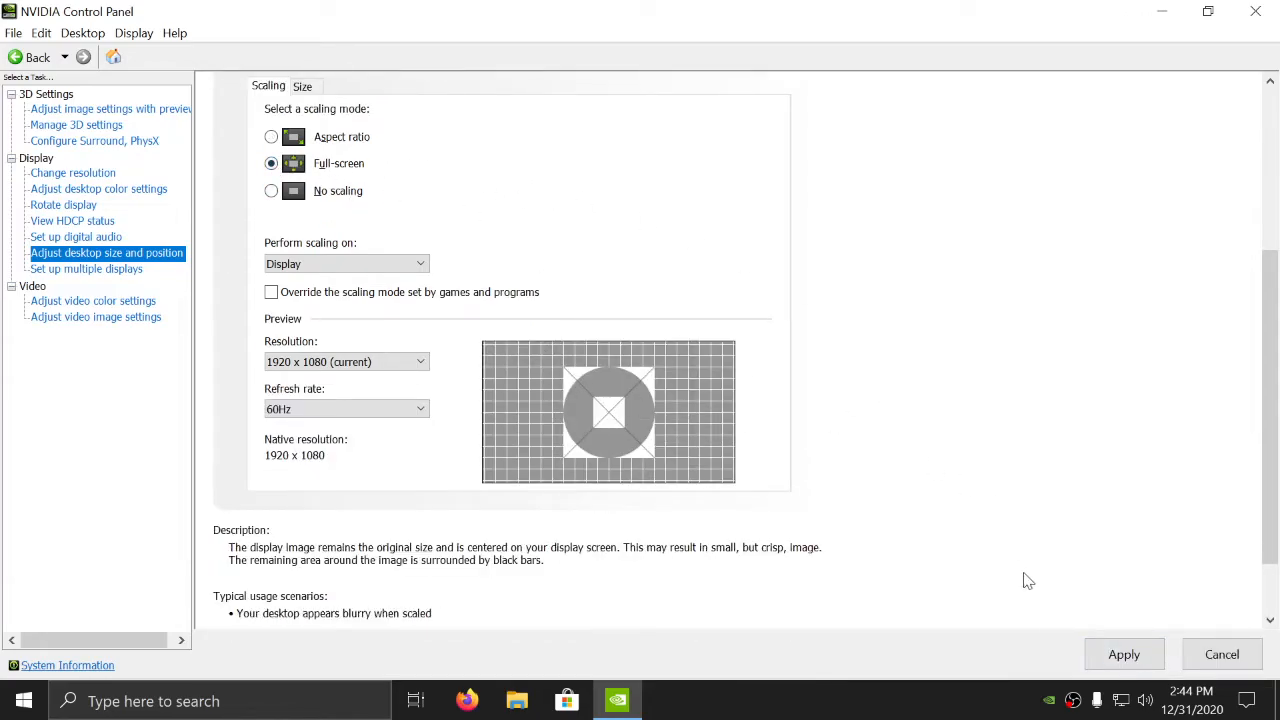
{"action": "left_click", "coordinate": [1123, 654]}
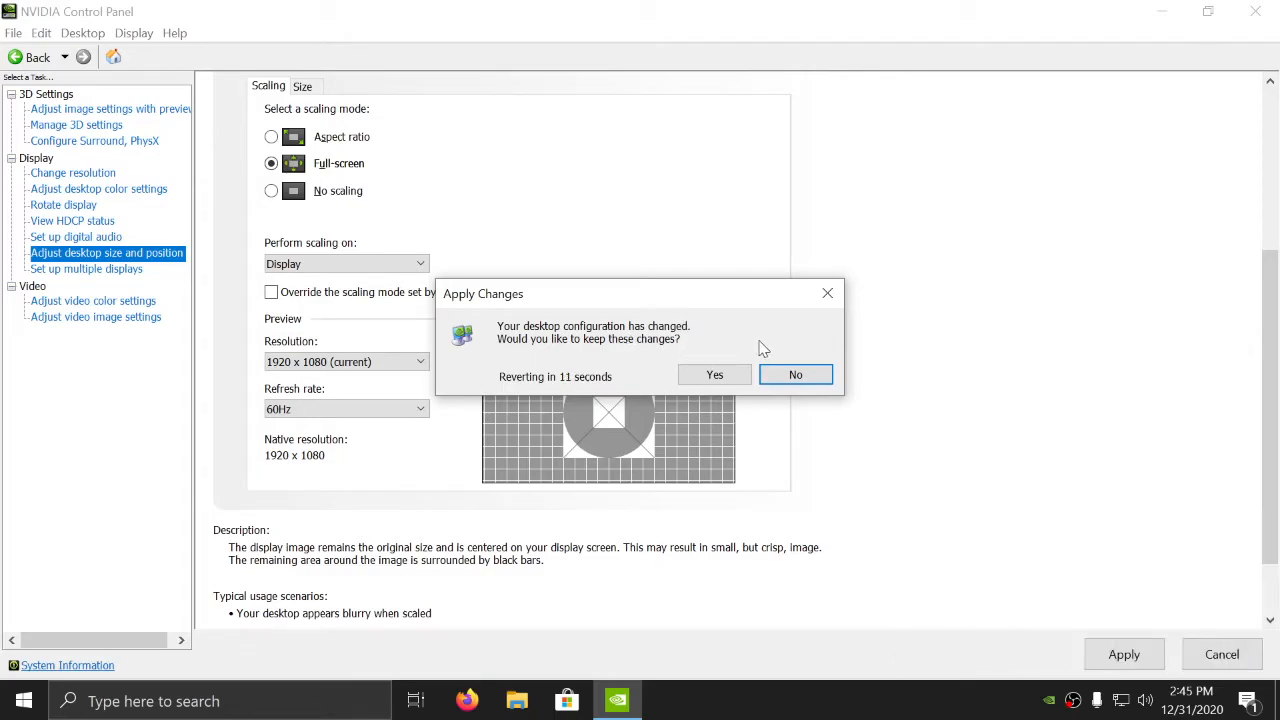
{"action": "left_click", "coordinate": [724, 372]}
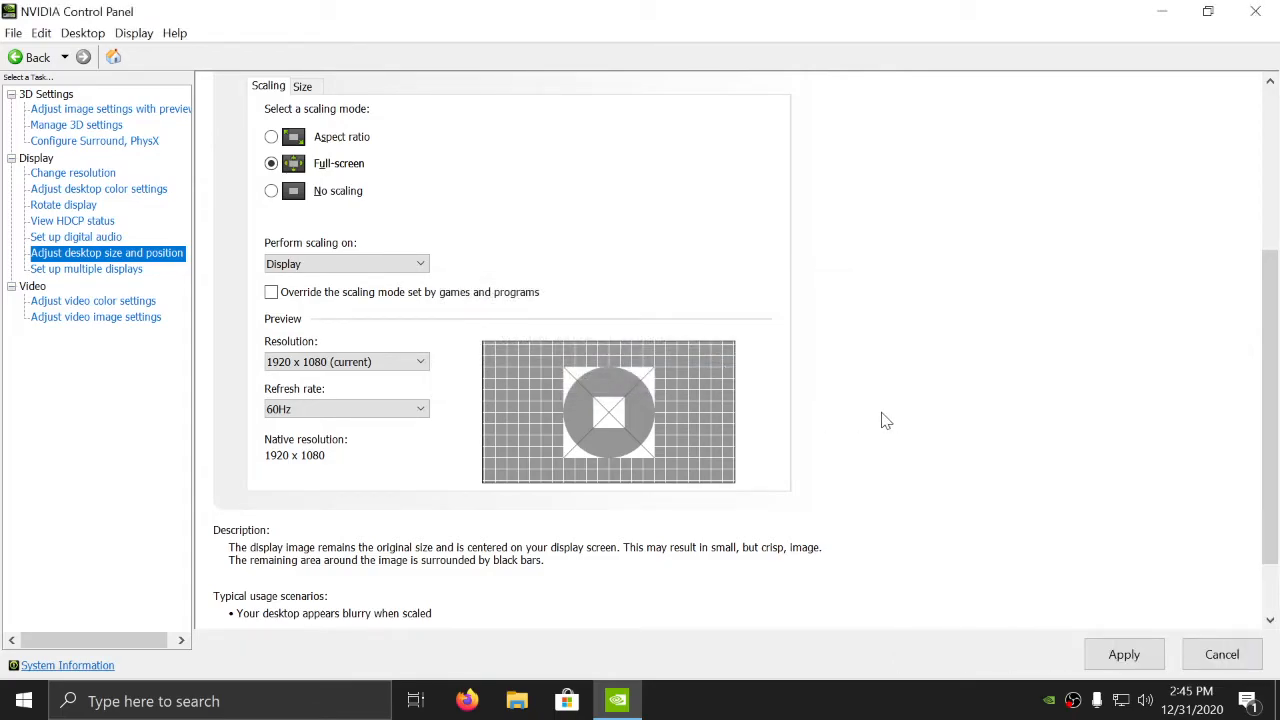
{"action": "left_click", "coordinate": [1114, 652]}
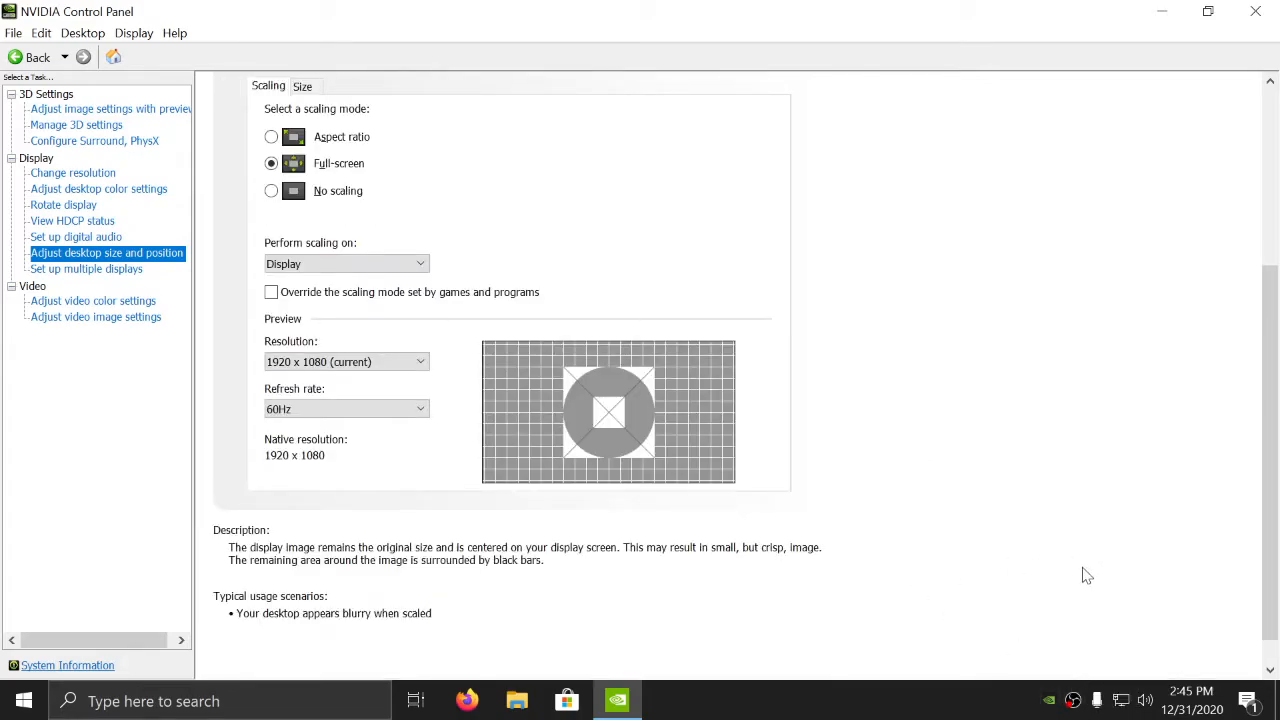
Step: Dismiss the OBS Studio notification from the Windows notification center
{"action": "left_click", "coordinate": [1247, 701]}
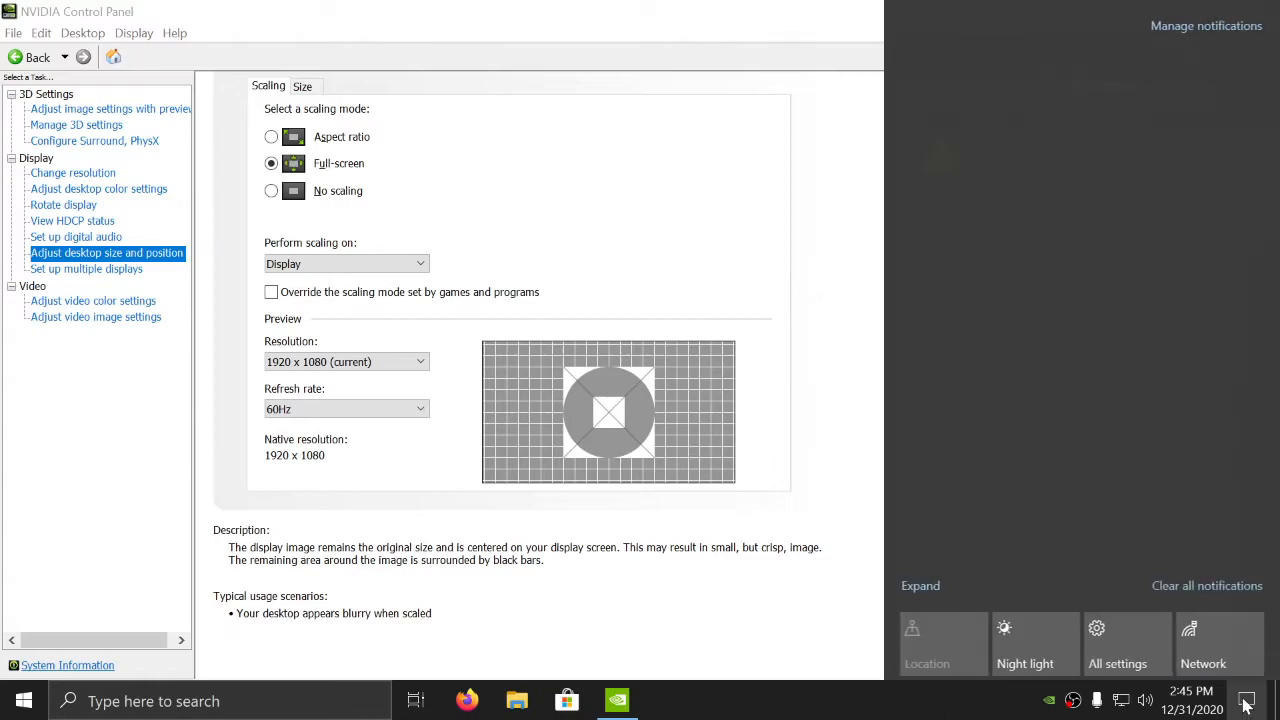
{"action": "mouse_move", "coordinate": [1237, 151]}
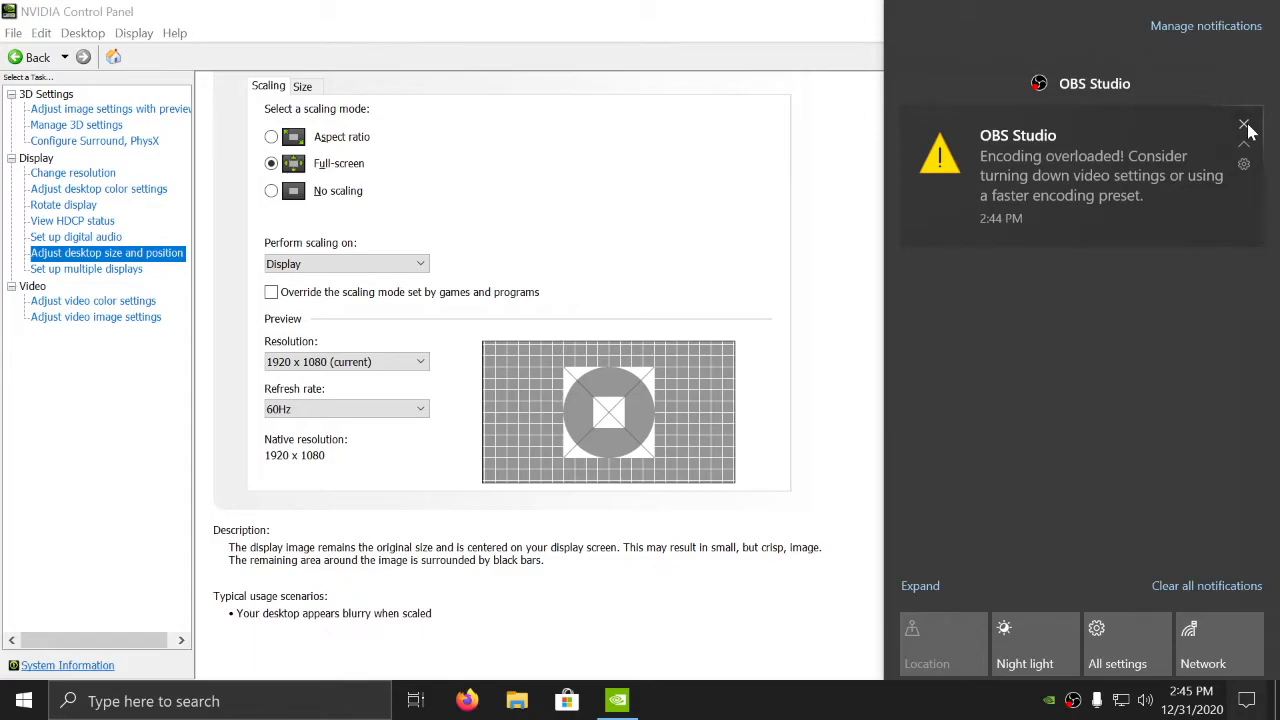
{"action": "left_click", "coordinate": [1245, 127]}
{"action": "left_click", "coordinate": [836, 277]}
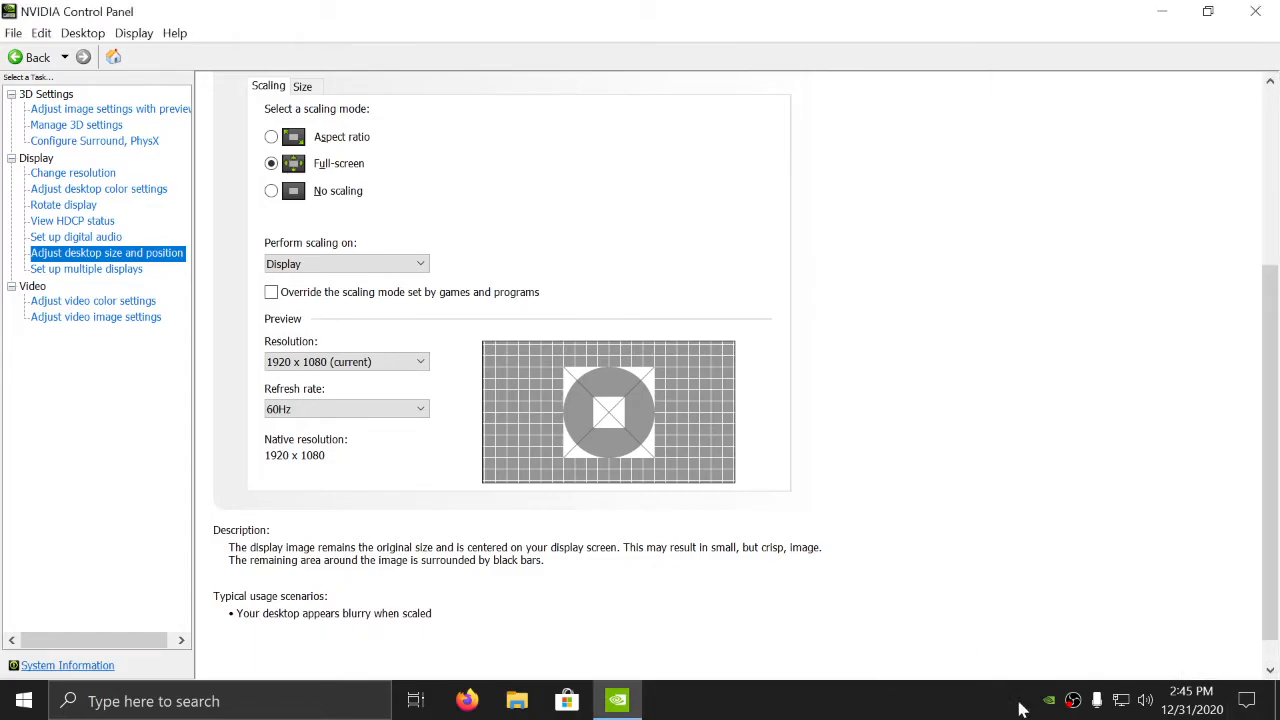
Step: Check the OBS Studio recording window and hide it again
{"action": "left_click", "coordinate": [1072, 702]}
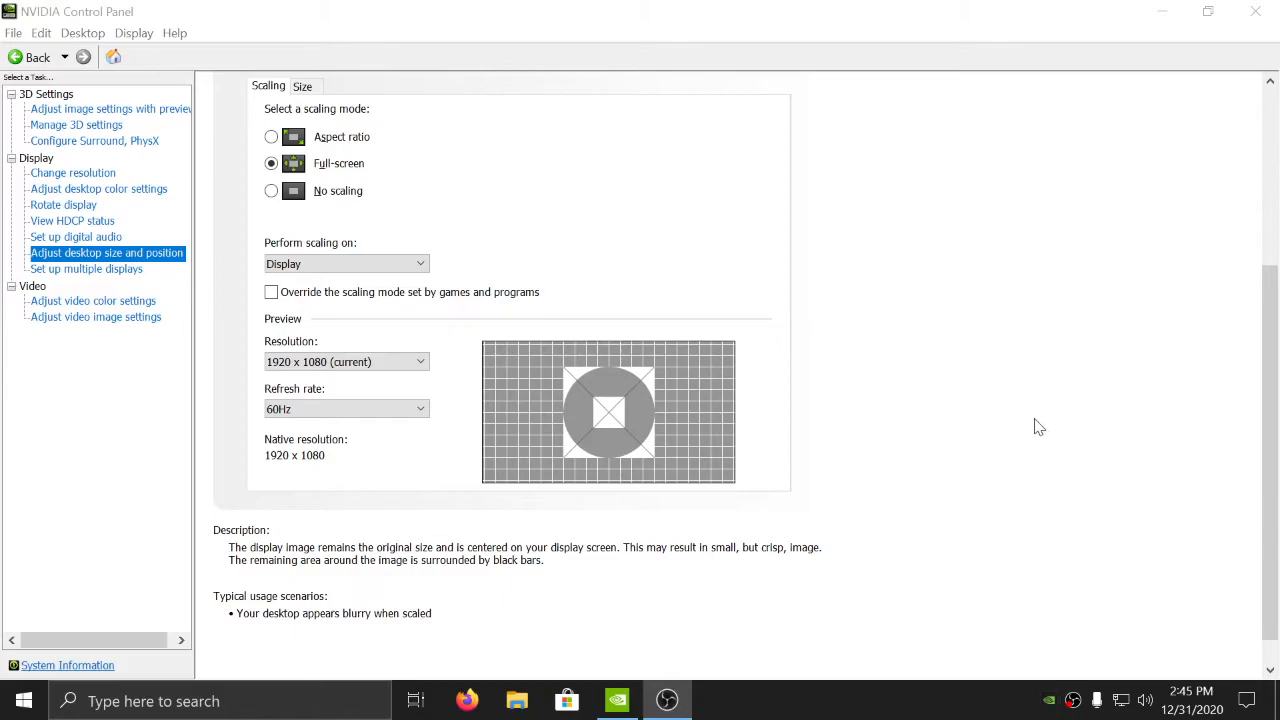
{"action": "left_click", "coordinate": [668, 699]}
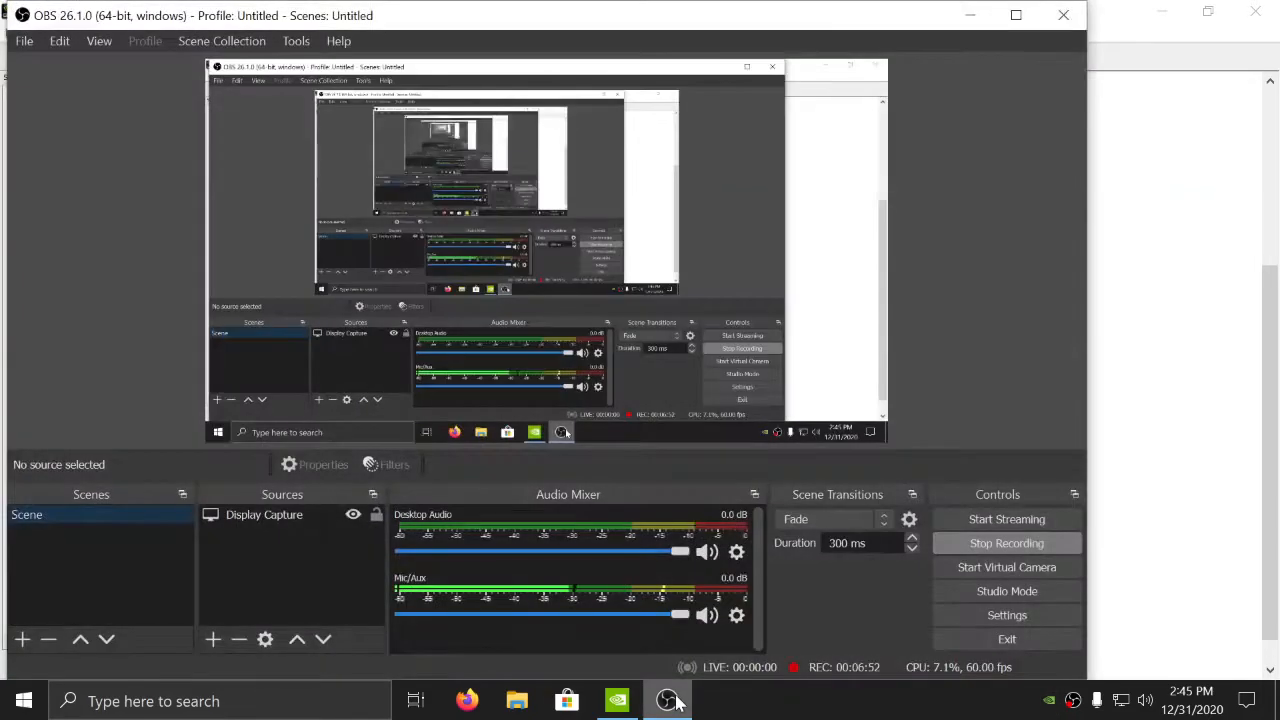
{"action": "left_click", "coordinate": [970, 16]}
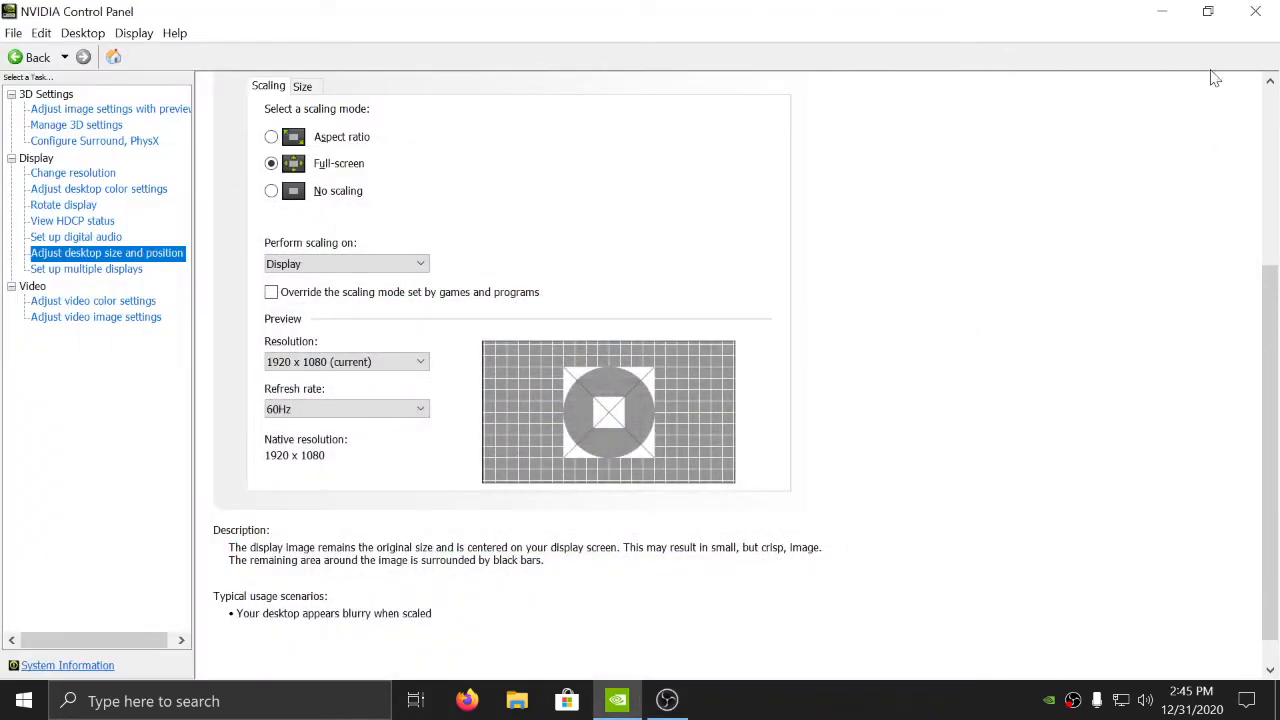
{"action": "right_click", "coordinate": [1077, 690]}
{"action": "left_click", "coordinate": [1106, 551]}
Step: Open the video color settings page and close the NVIDIA Control Panel
{"action": "left_click", "coordinate": [74, 301]}
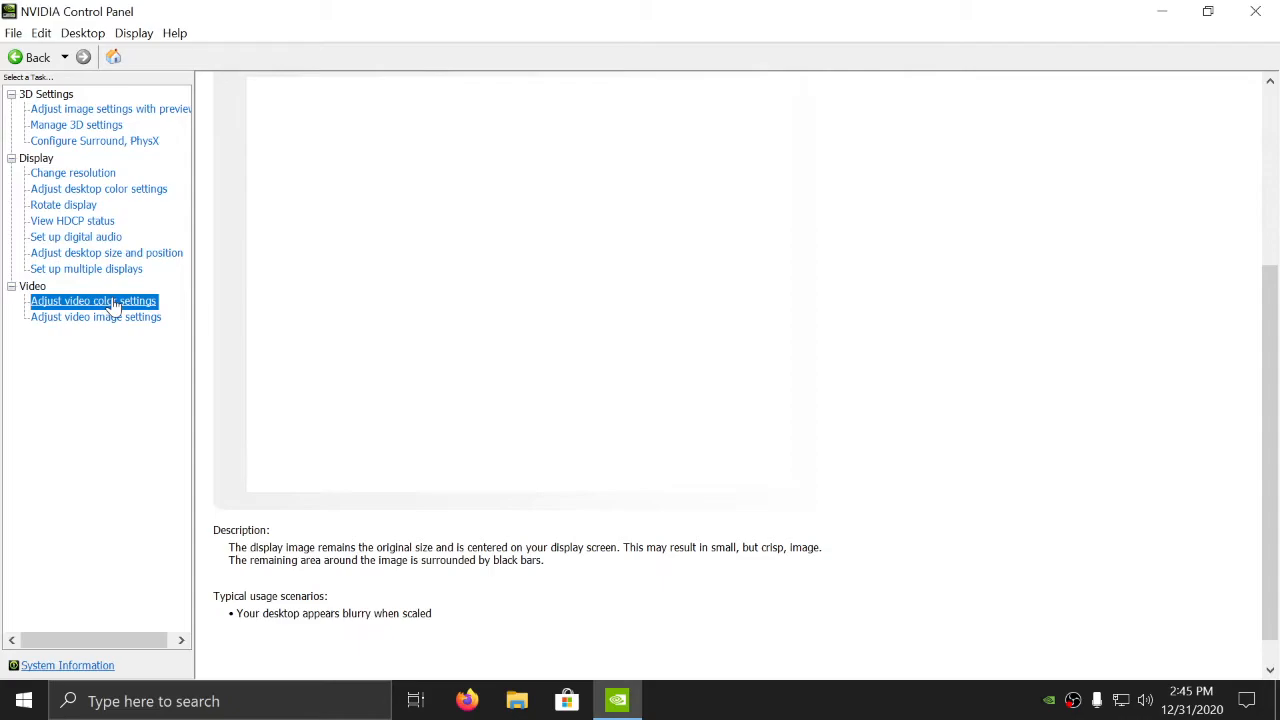
{"action": "left_click", "coordinate": [1255, 12]}
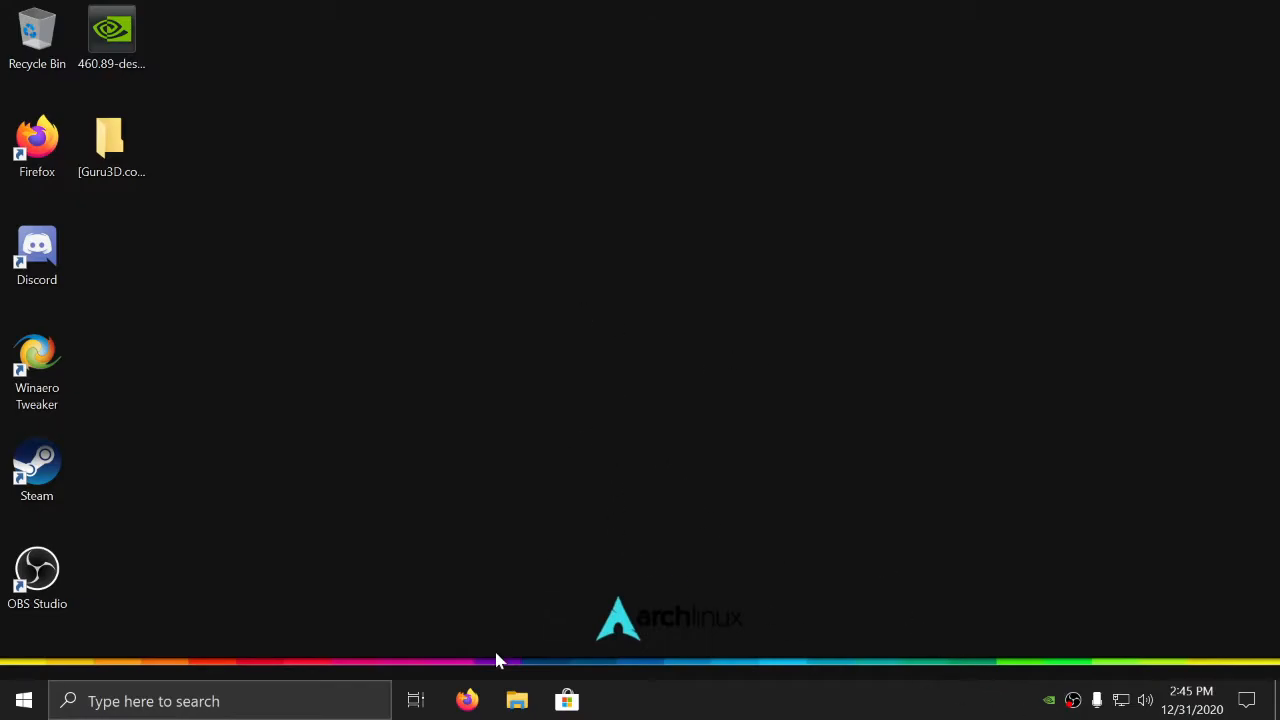
Step: Switch to Firefox and search the web for "nvidia profile inspector"
{"action": "left_click", "coordinate": [468, 700]}
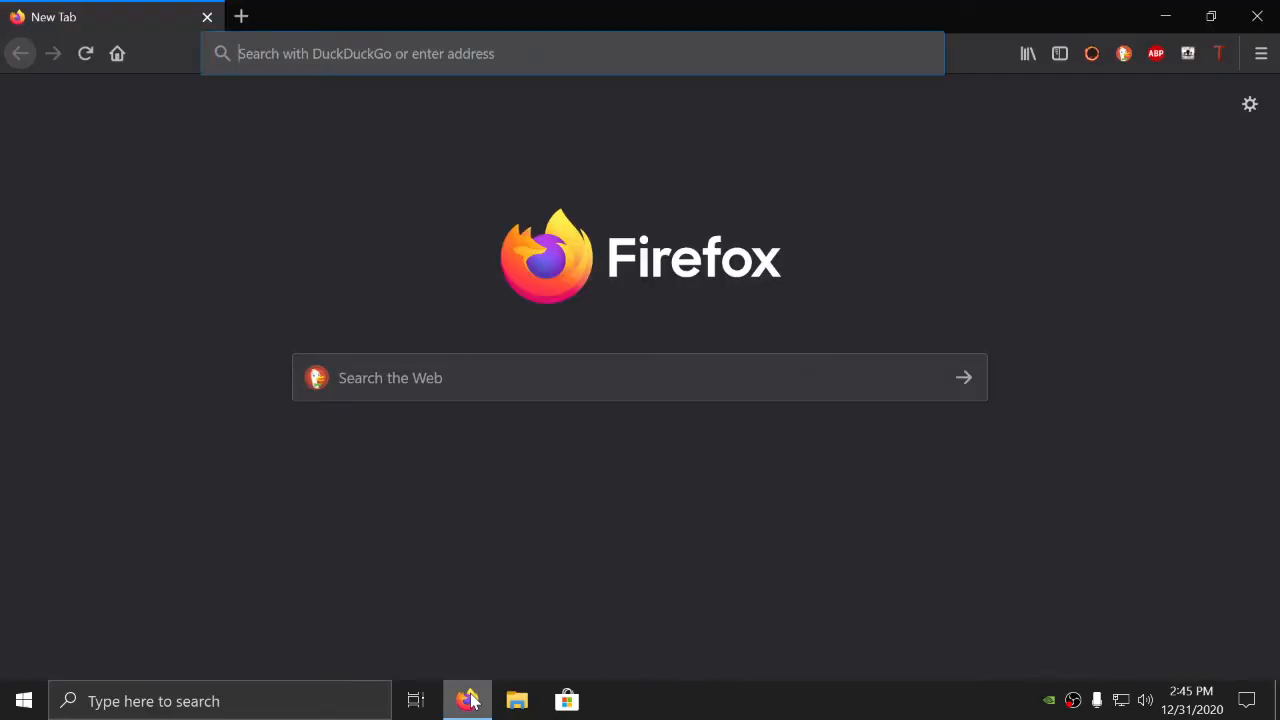
{"action": "type", "text": "nvidia"}
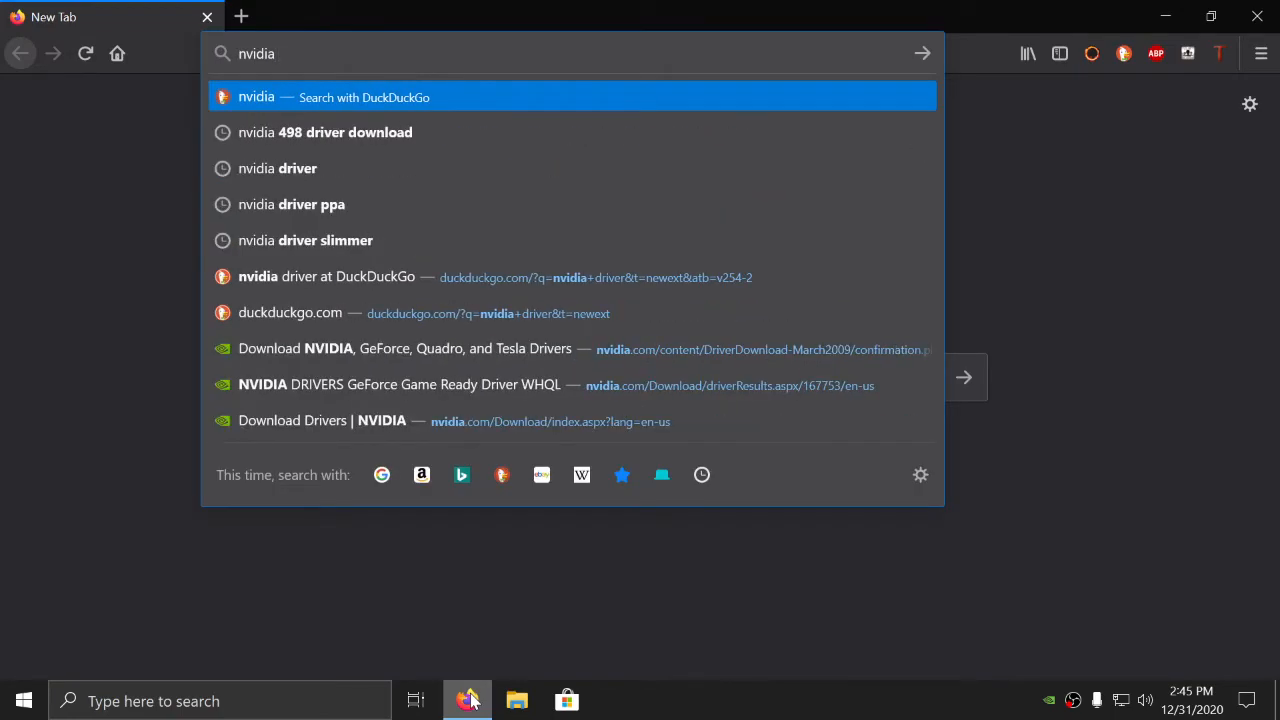
{"action": "type", "text": " profile inspect"}
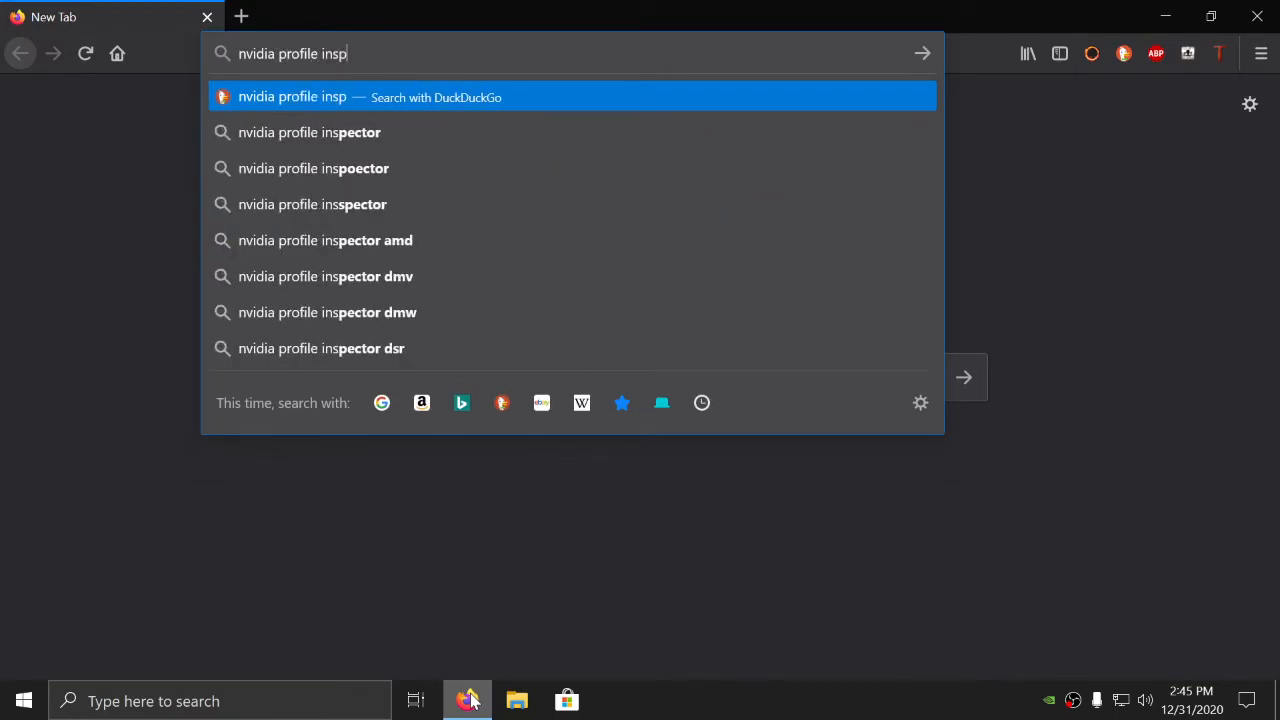
{"action": "type", "text": "or"}
{"action": "key", "text": "Return"}
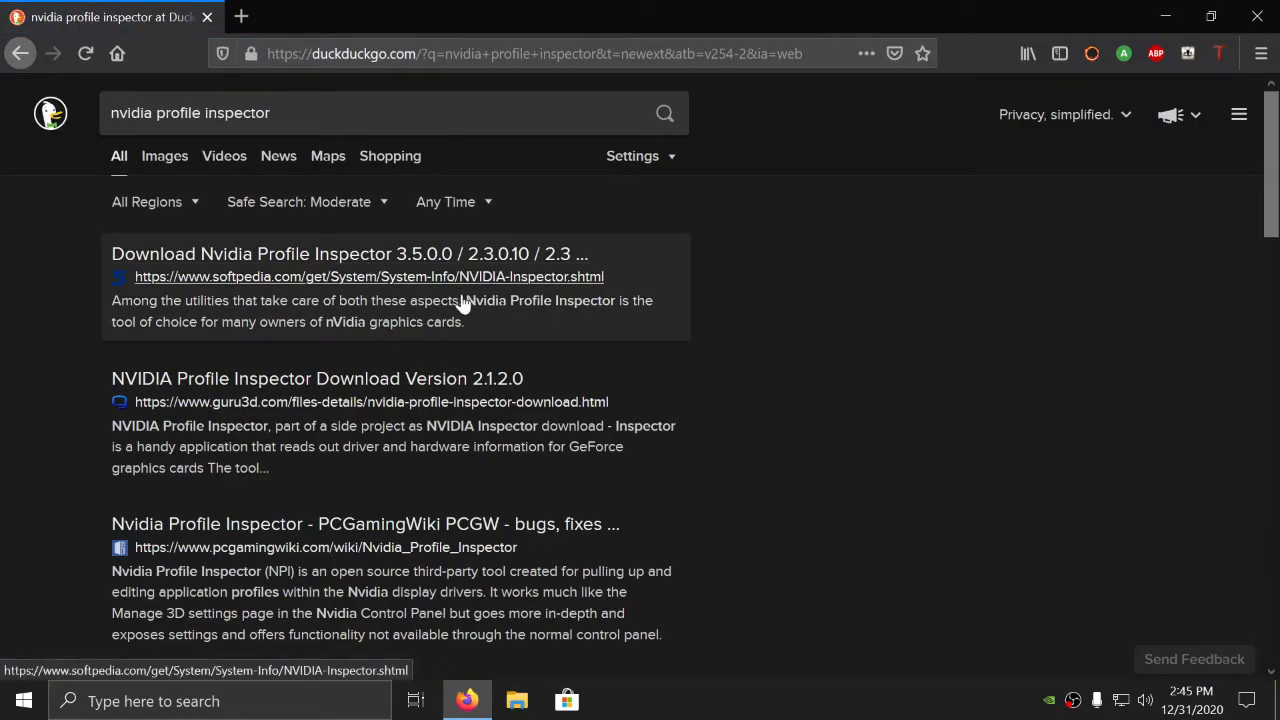
Step: Open the Guru3D page for NVIDIA Profile Inspector version 2.1.2.0 and go to its download locations
{"action": "left_click", "coordinate": [378, 388]}
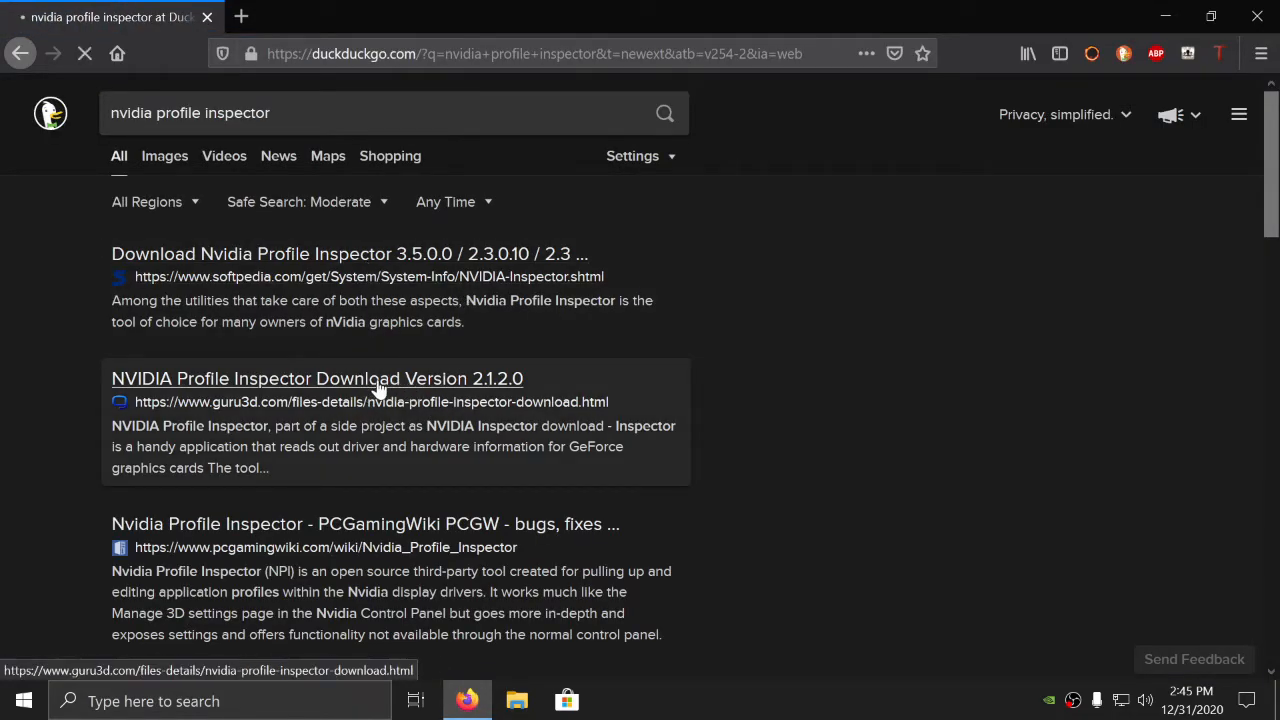
{"action": "scroll", "coordinate": [380, 385], "scroll_direction": "down", "scroll_amount": 8}
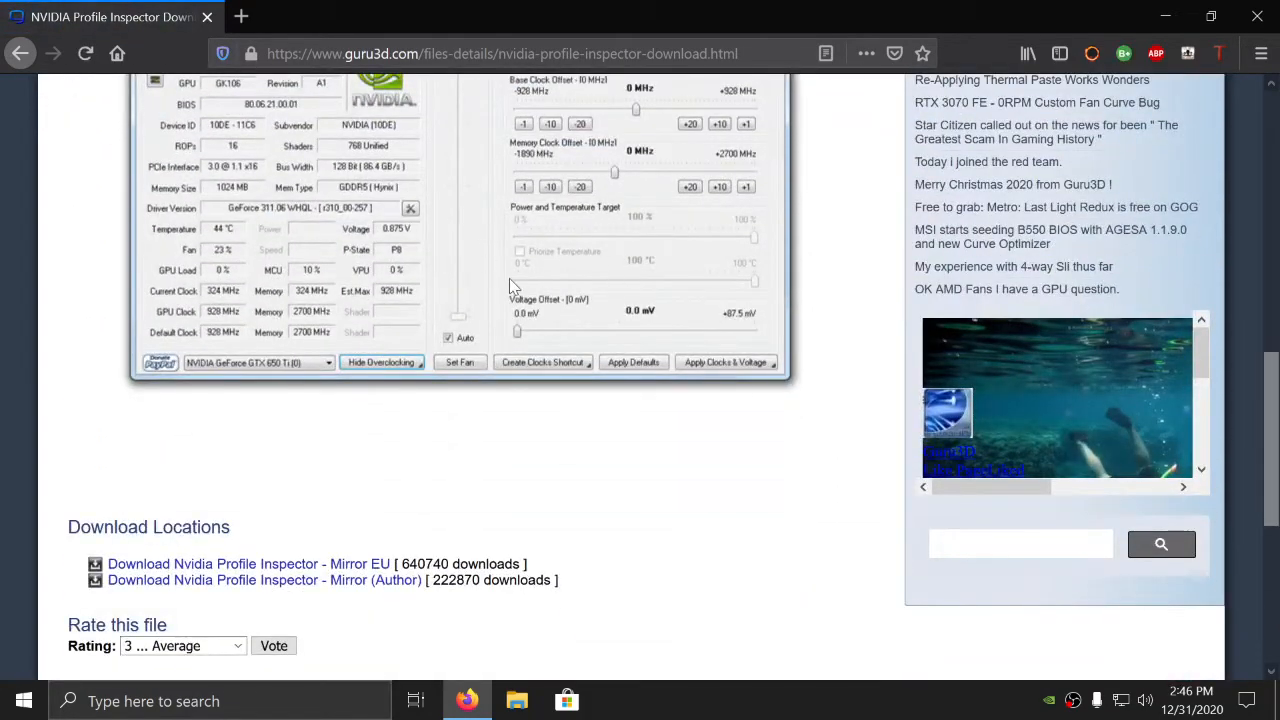
{"action": "scroll", "coordinate": [470, 352], "scroll_direction": "up", "scroll_amount": 3}
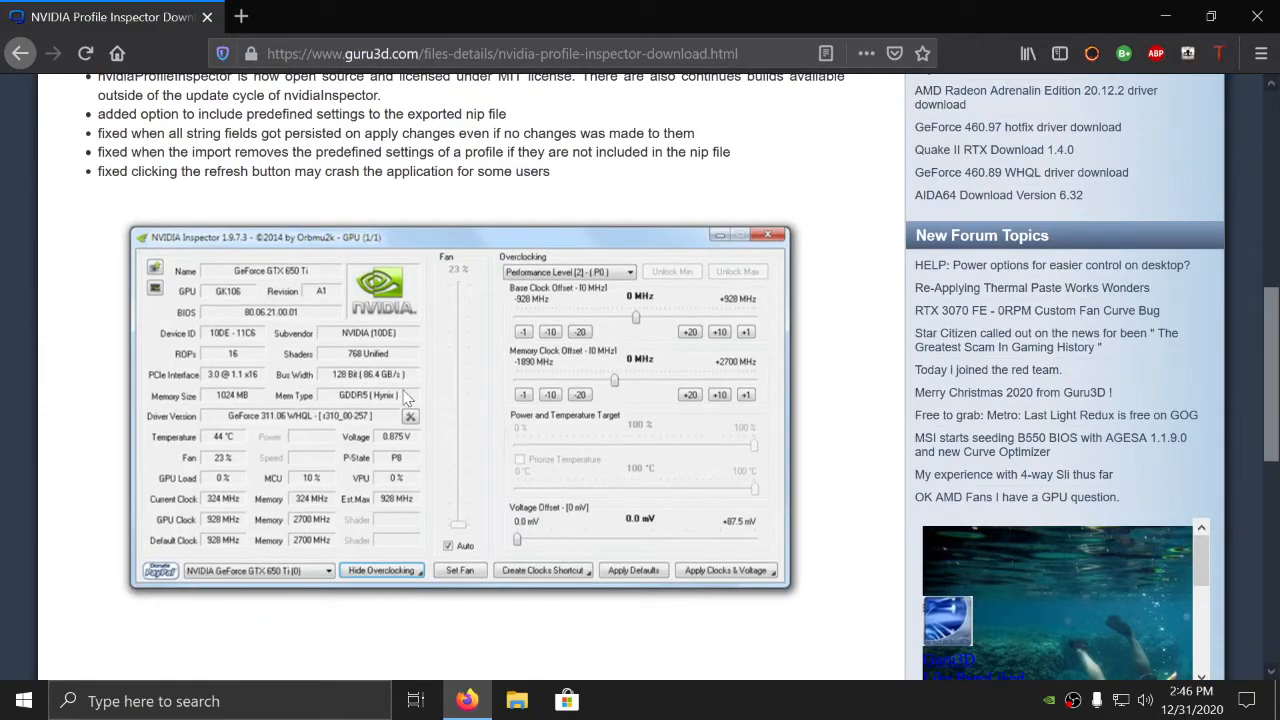
{"action": "scroll", "coordinate": [380, 352], "scroll_direction": "down", "scroll_amount": 3}
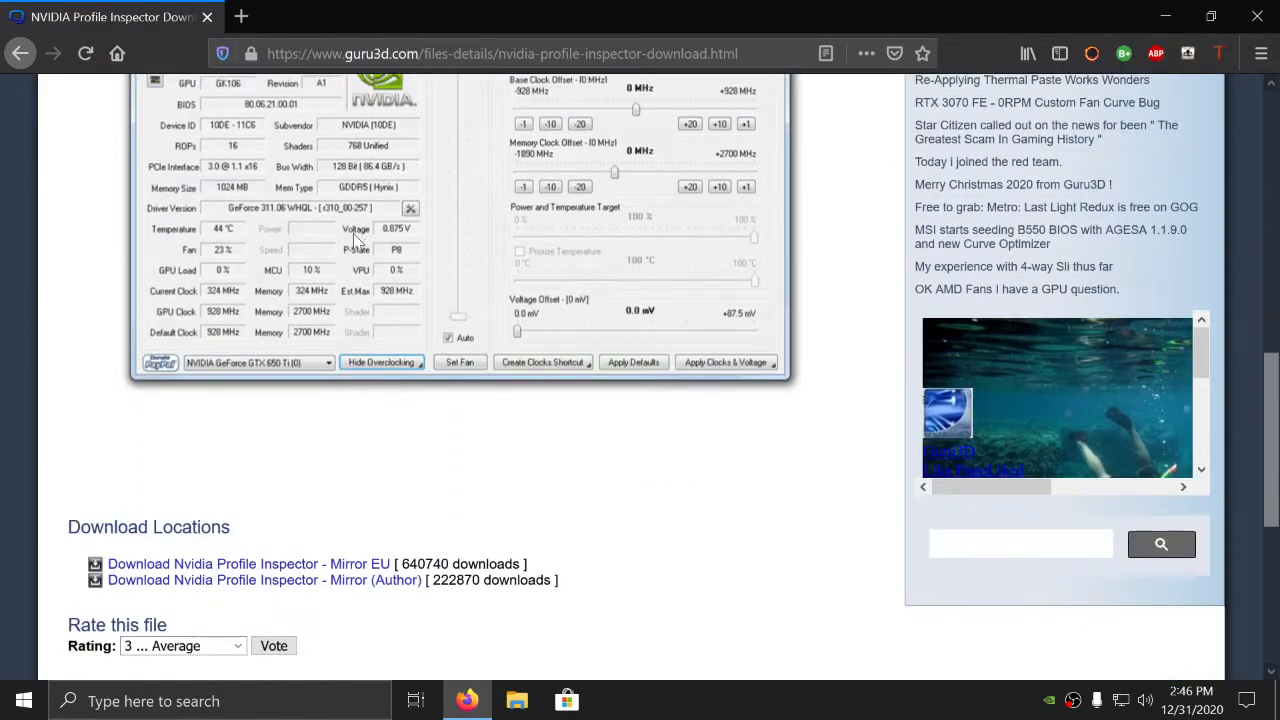
{"action": "scroll", "coordinate": [390, 442], "scroll_direction": "down", "scroll_amount": 3}
Step: Save the NV-Inspector-[Guru3D.com].rar archive from the EU mirror and close the browser
{"action": "left_click", "coordinate": [352, 357]}
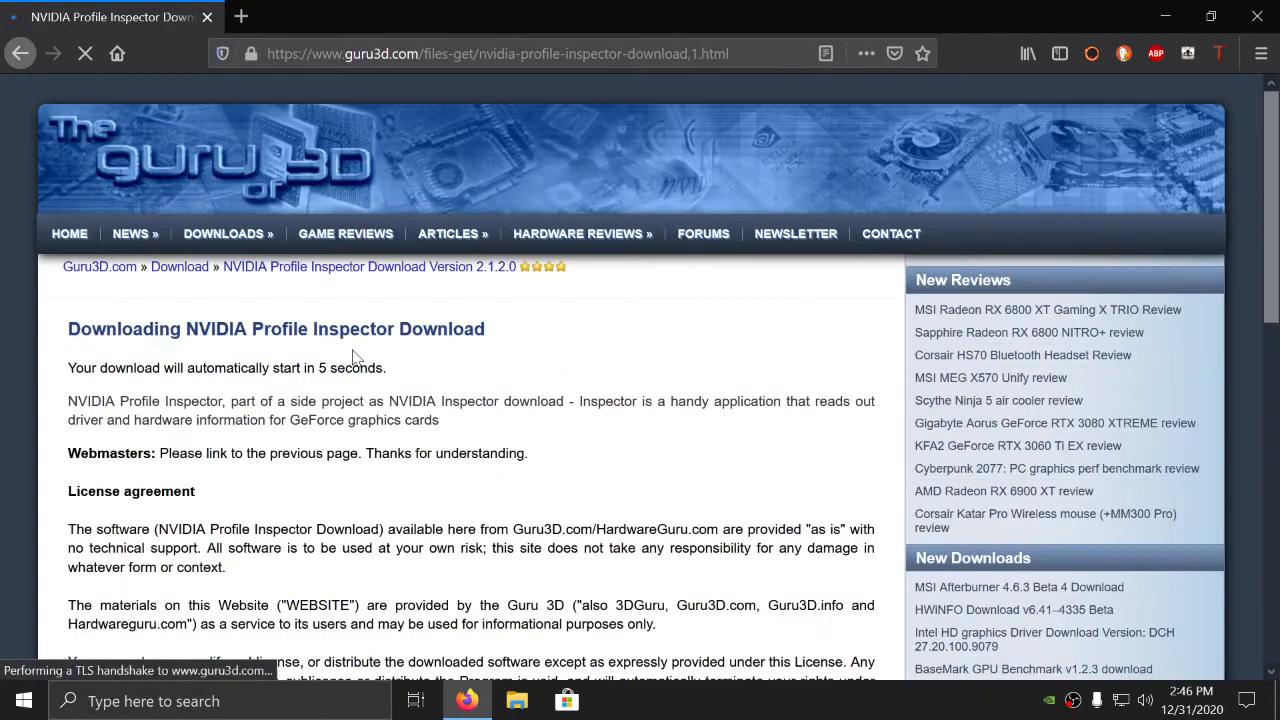
{"action": "scroll", "coordinate": [352, 360], "scroll_direction": "down", "scroll_amount": 6}
{"action": "scroll", "coordinate": [632, 376], "scroll_direction": "up", "scroll_amount": 4}
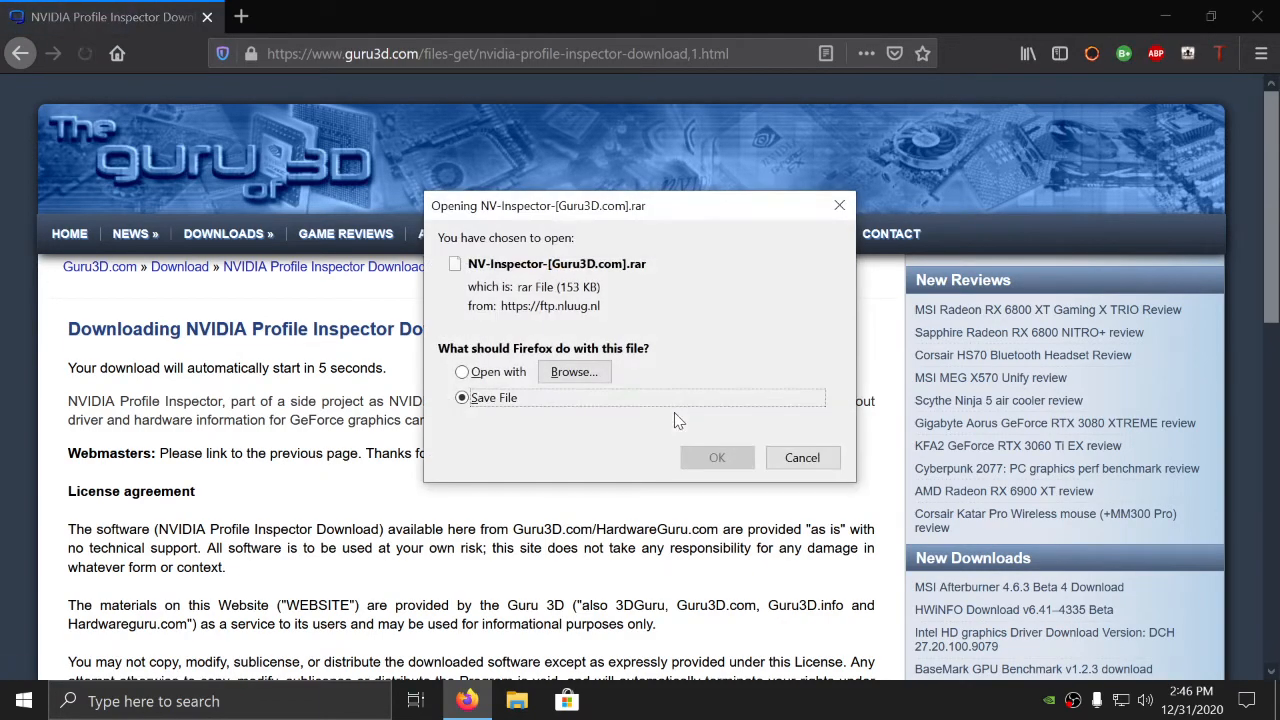
{"action": "left_click", "coordinate": [717, 457]}
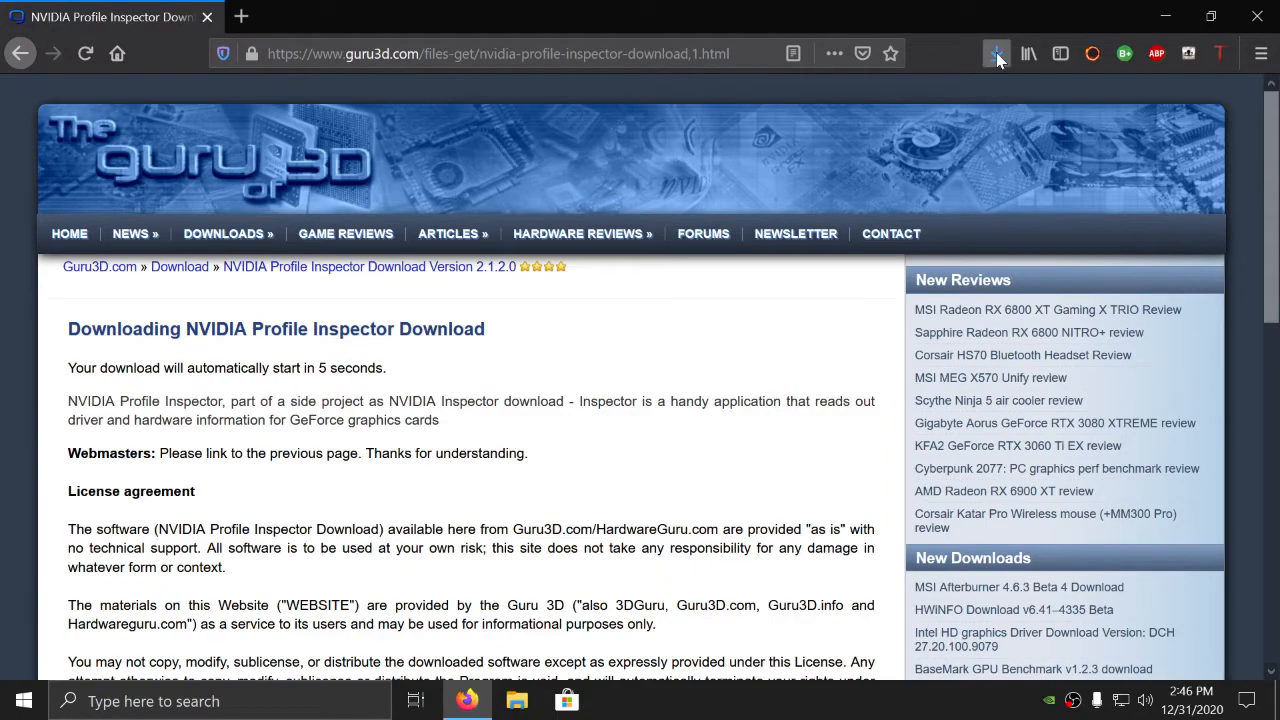
{"action": "left_click", "coordinate": [1265, 9]}
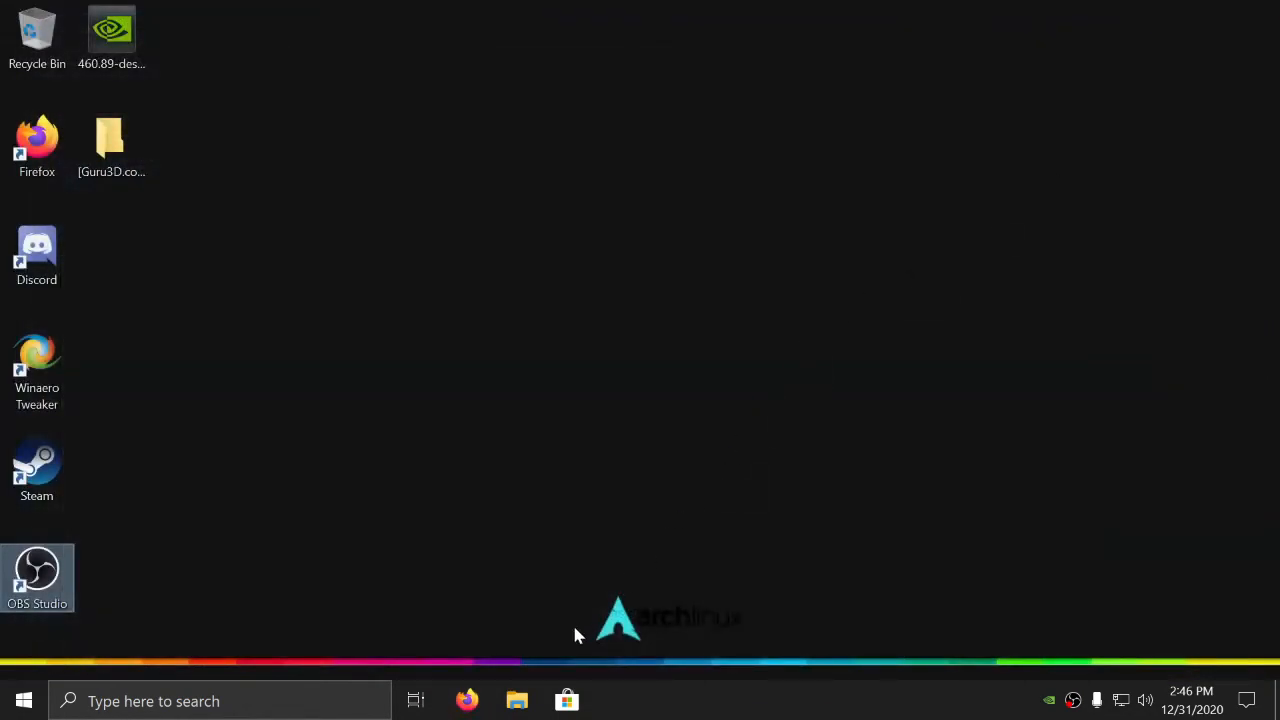
Step: In File Explorer, extract NV-Inspector-[Guru3D.com].rar from the Downloads folder into its own folder with 7-Zip
{"action": "left_click", "coordinate": [517, 700]}
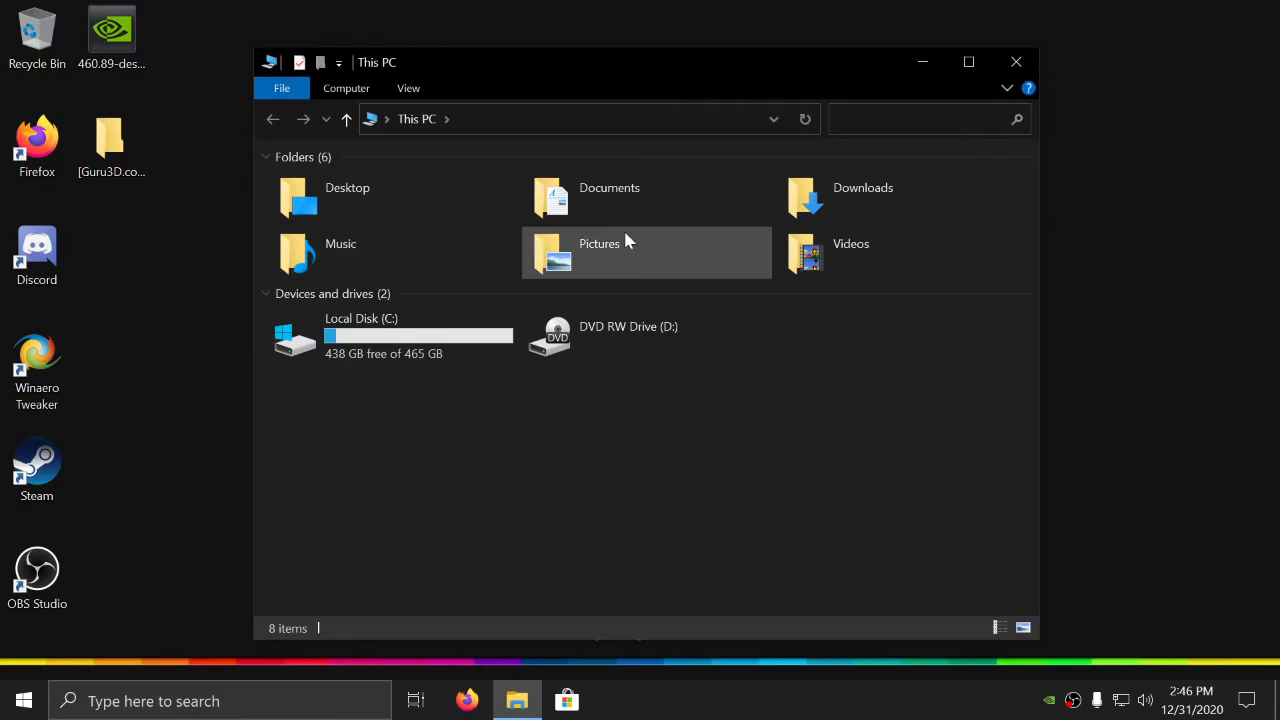
{"action": "double_click", "coordinate": [845, 210]}
{"action": "left_click", "coordinate": [440, 211]}
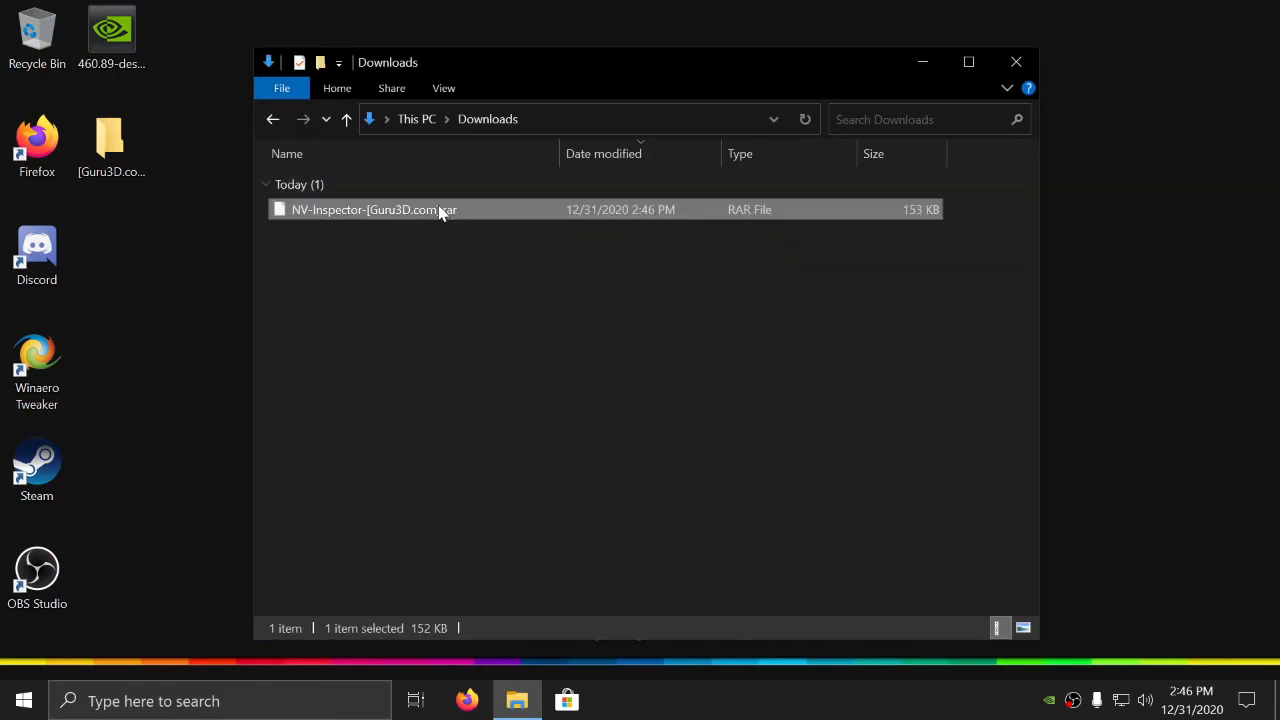
{"action": "right_click", "coordinate": [440, 211]}
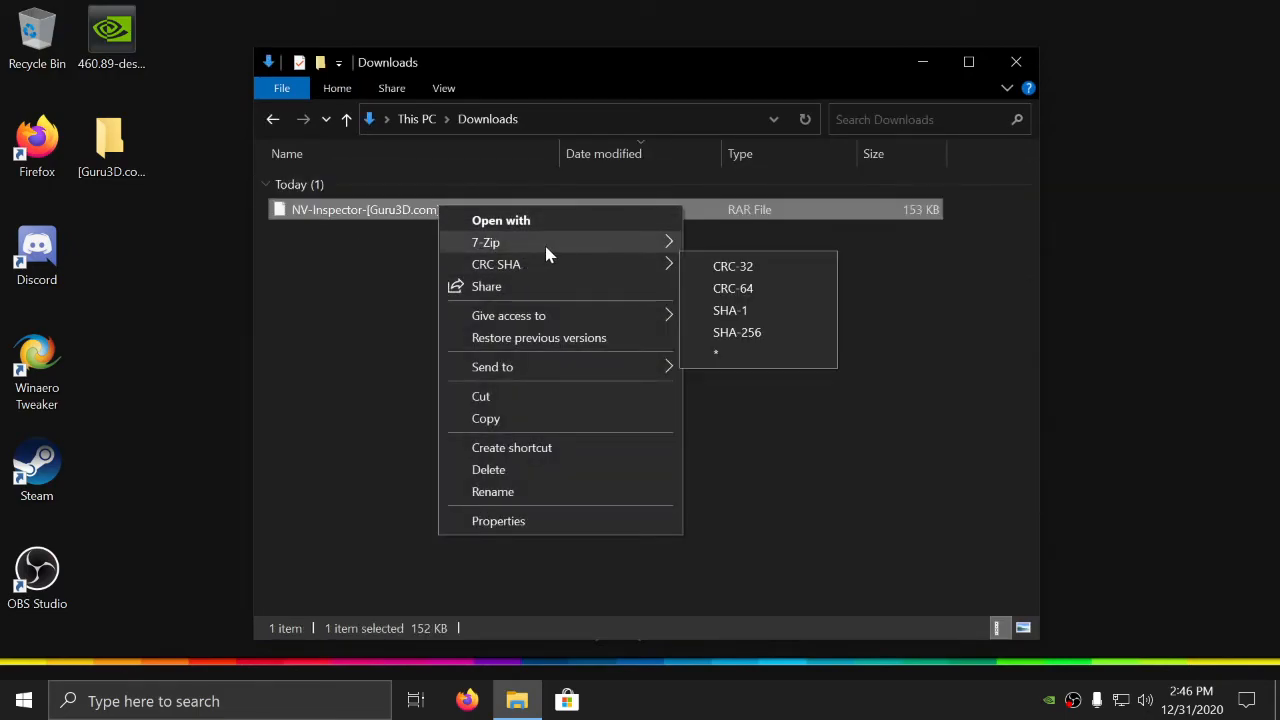
{"action": "mouse_move", "coordinate": [523, 240]}
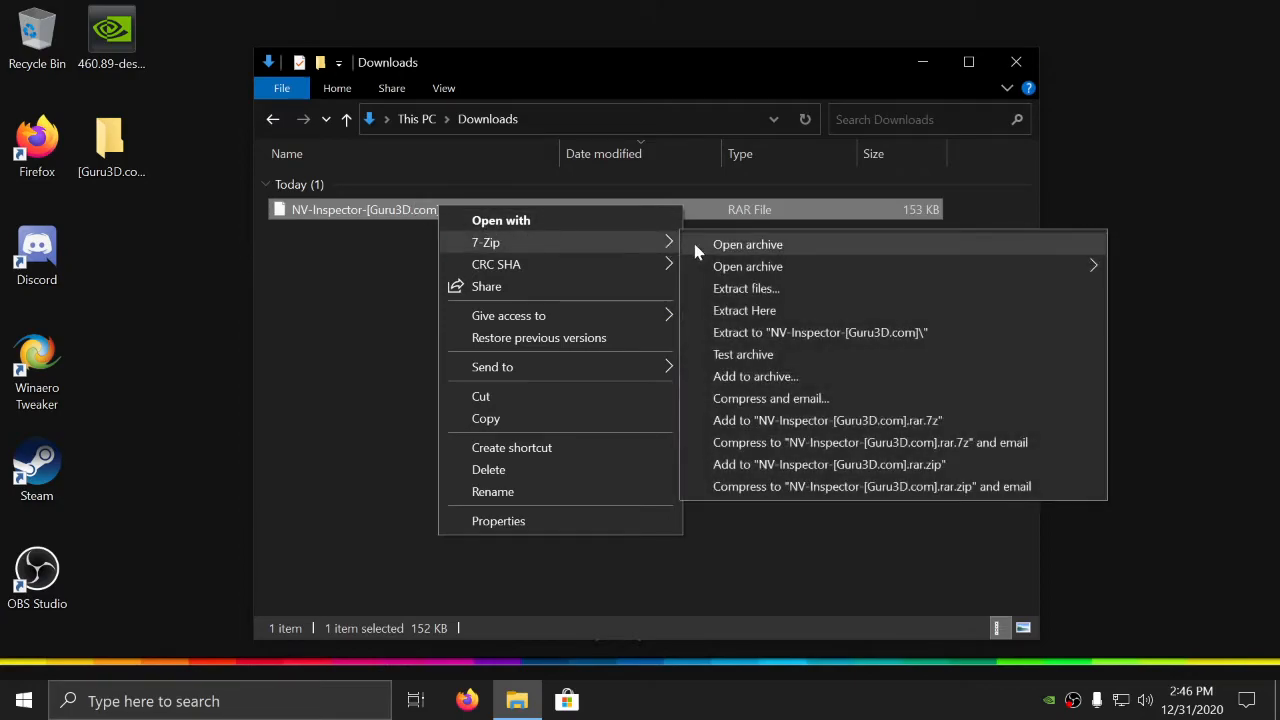
{"action": "left_click", "coordinate": [757, 288]}
{"action": "left_click", "coordinate": [645, 478]}
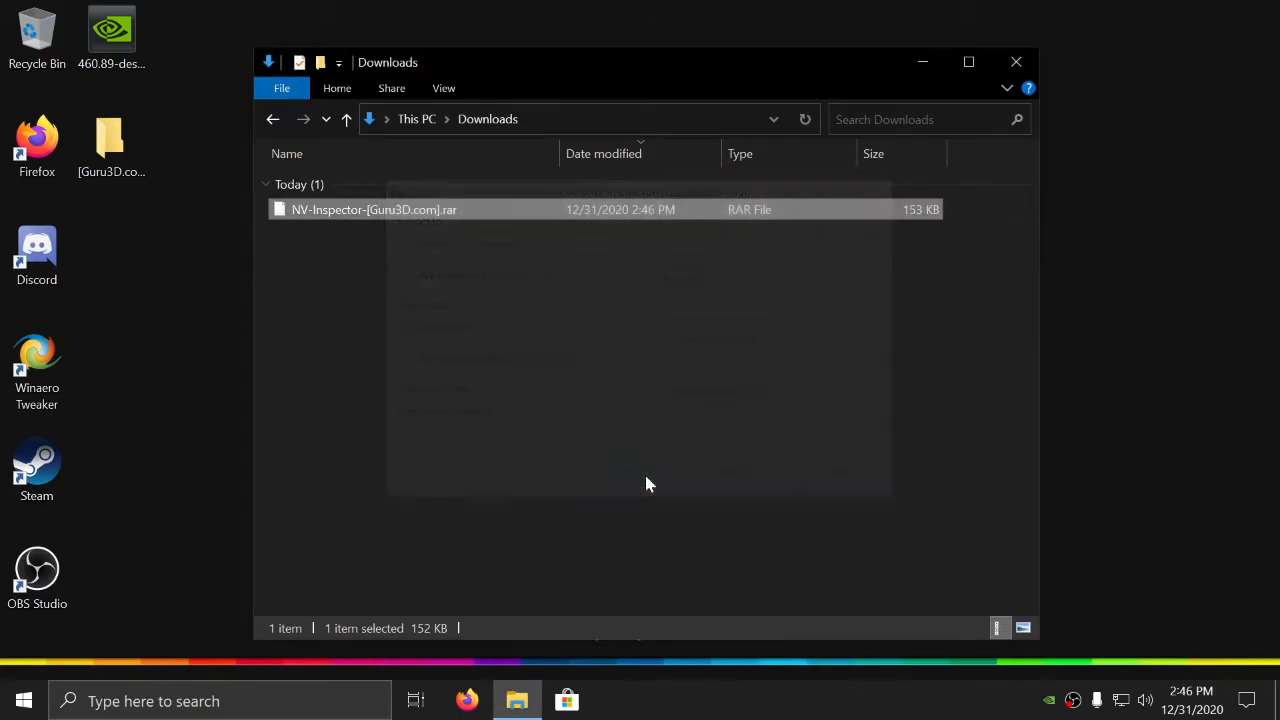
Step: Open the Guru3D.com folder inside the extracted NV-Inspector-[Guru3D.com] folder and launch nvidiaInspector
{"action": "left_click", "coordinate": [455, 241]}
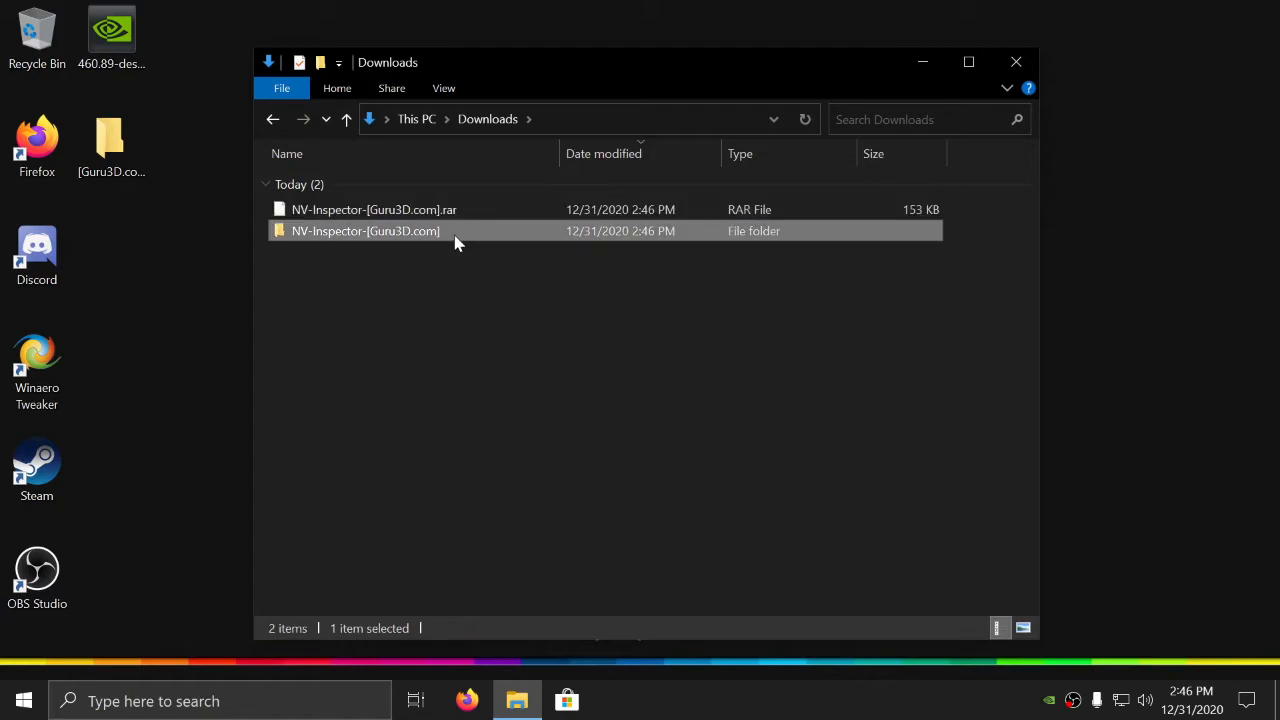
{"action": "double_click", "coordinate": [455, 241]}
{"action": "double_click", "coordinate": [371, 190]}
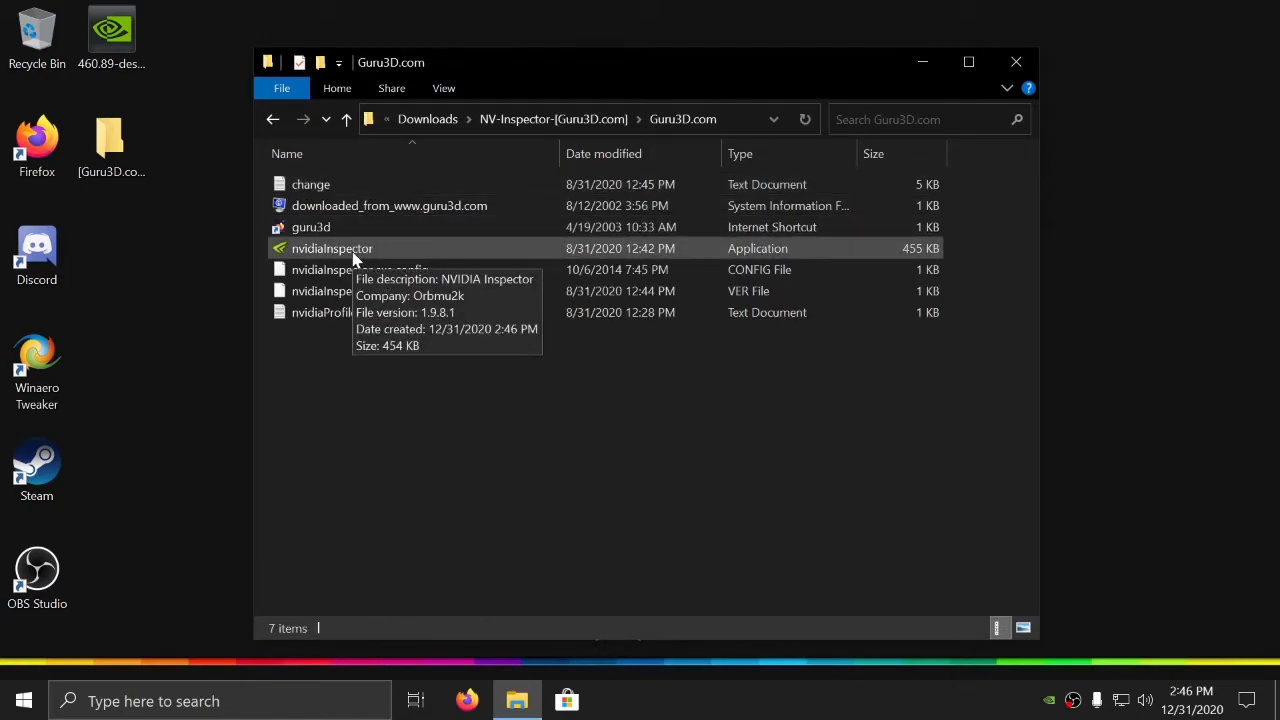
{"action": "double_click", "coordinate": [352, 252]}
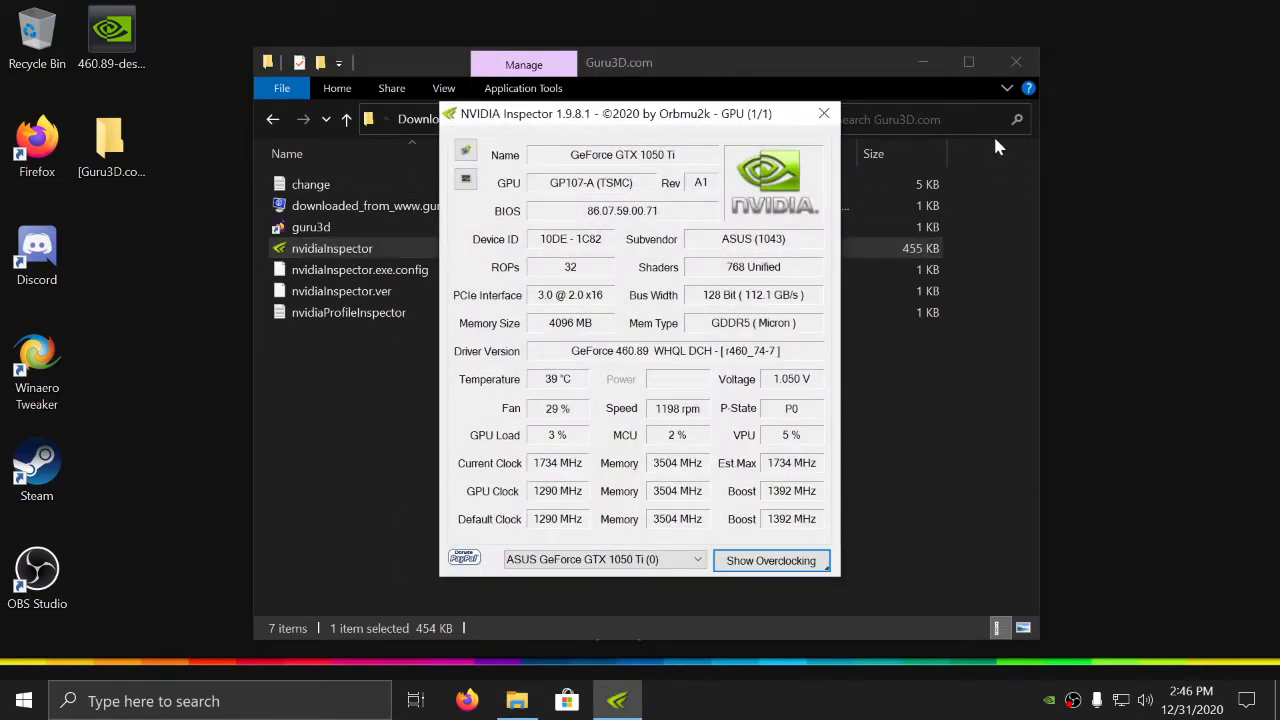
Step: Minimize File Explorer, reposition the NVIDIA Inspector window, and view its GPU monitoring graphs before closing them
{"action": "left_click", "coordinate": [925, 62]}
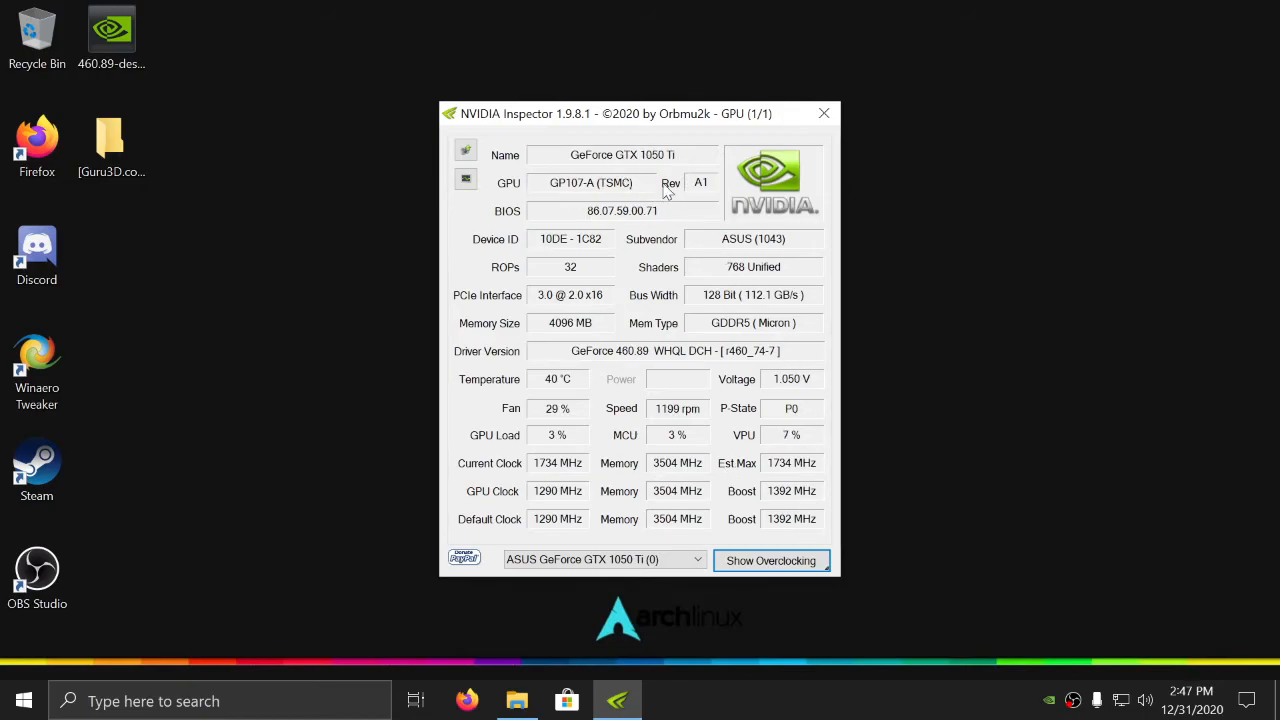
{"action": "left_click_drag", "start_coordinate": [647, 118], "coordinate": [568, 72]}
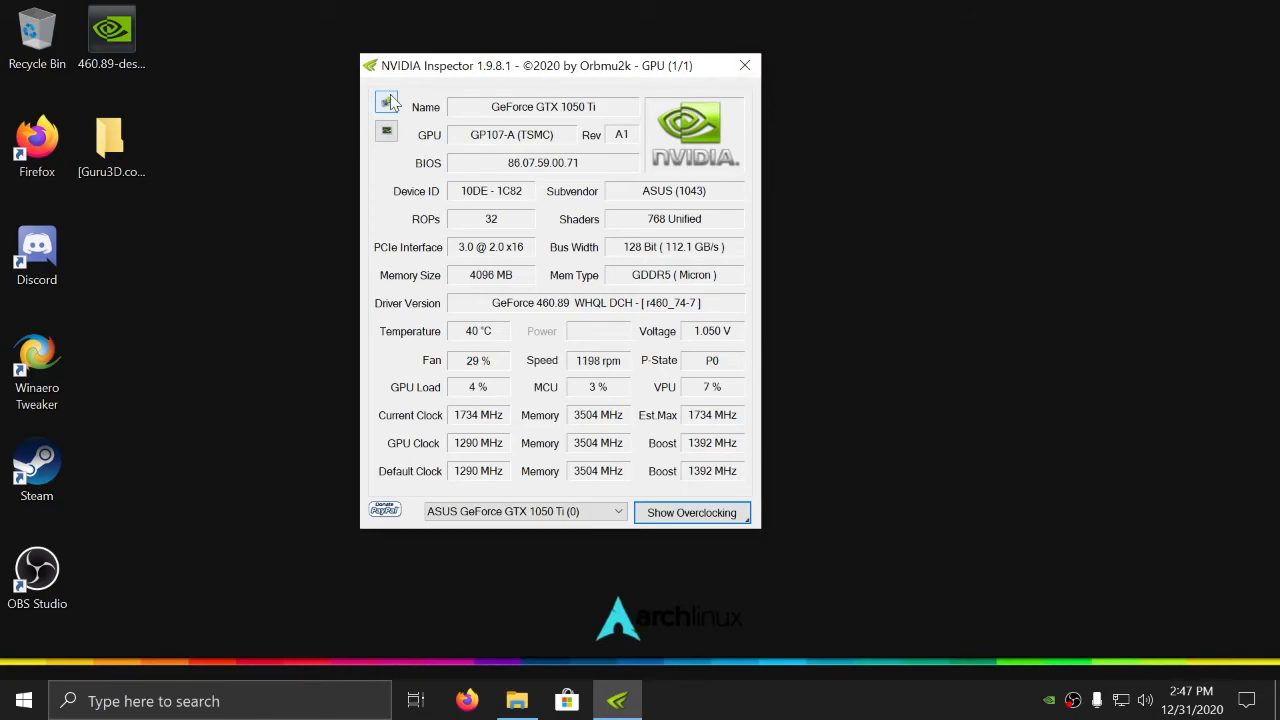
{"action": "left_click", "coordinate": [389, 132]}
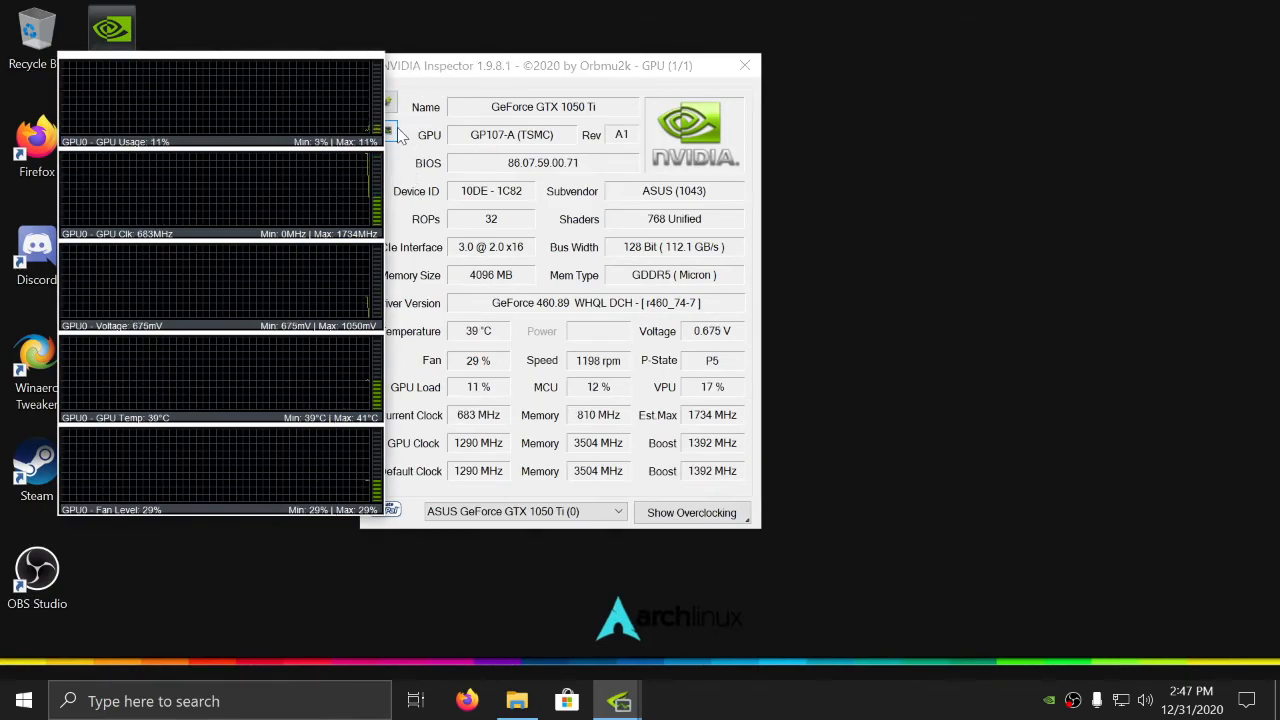
{"action": "mouse_move", "coordinate": [614, 703]}
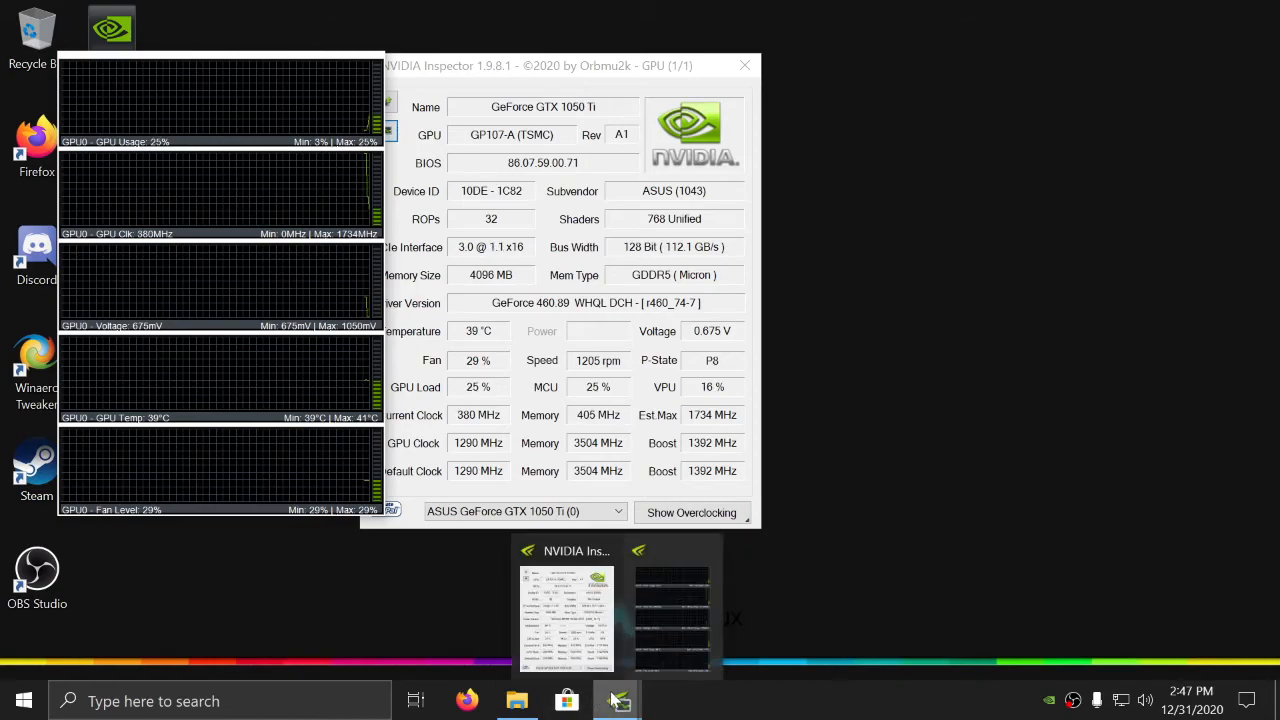
{"action": "left_click", "coordinate": [704, 550]}
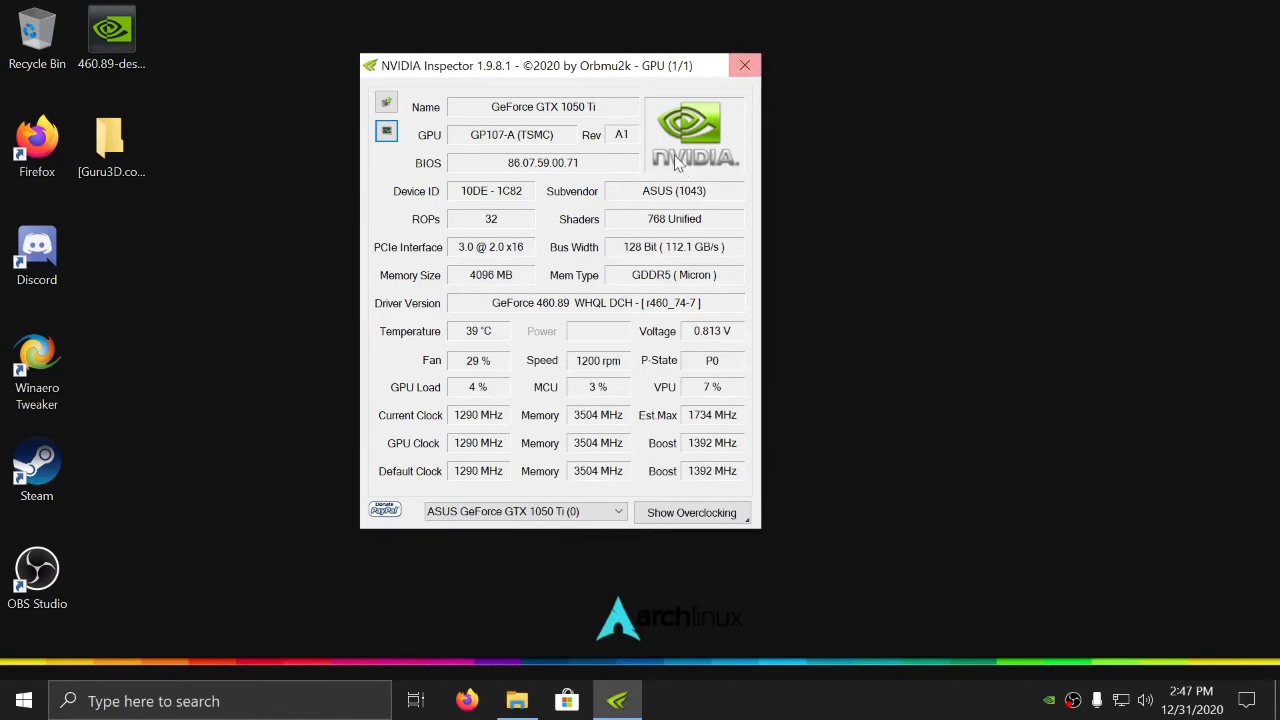
Step: Close the Guru3D.com folder window and exit NVIDIA Inspector
{"action": "left_click", "coordinate": [537, 700]}
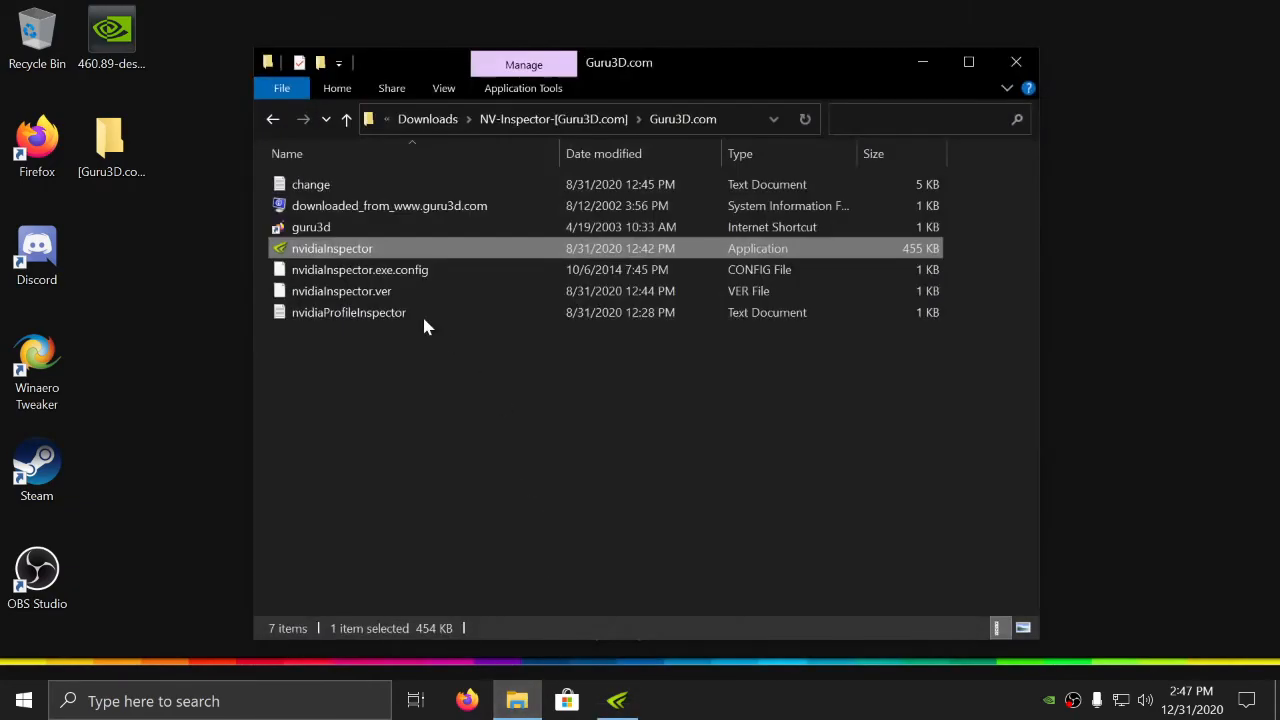
{"action": "left_click", "coordinate": [1018, 66]}
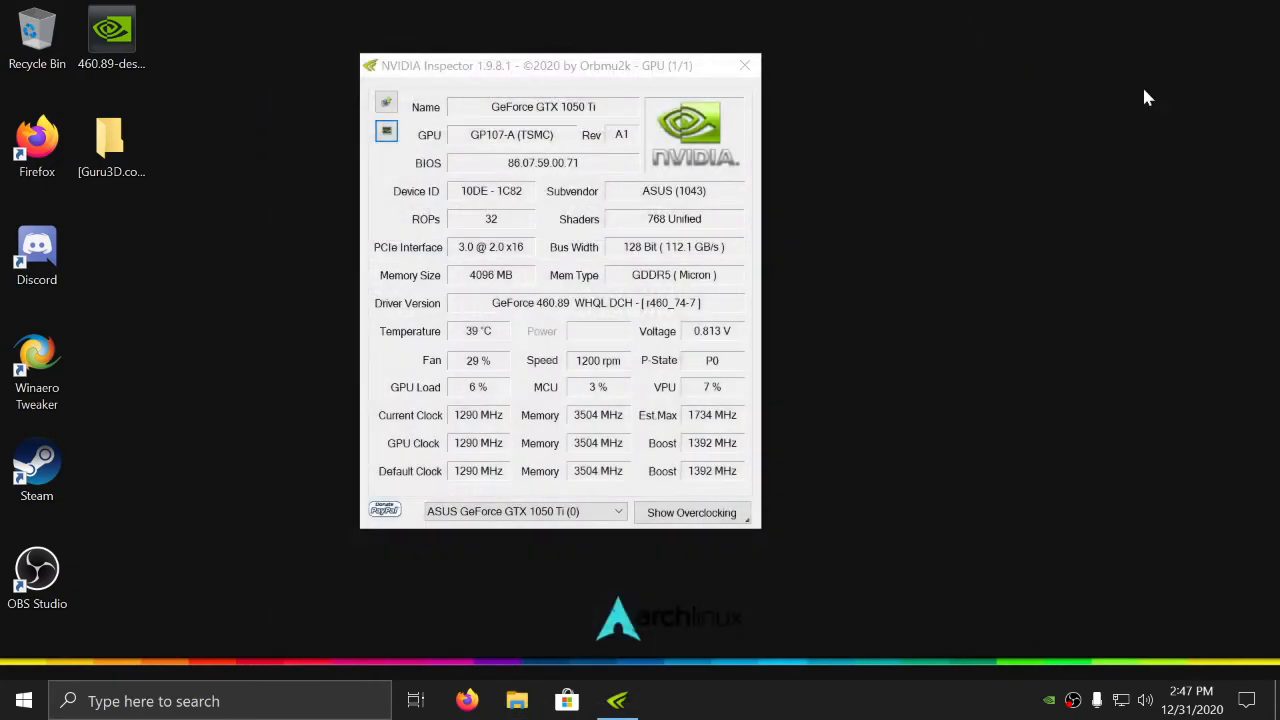
{"action": "left_click", "coordinate": [748, 63]}
Step: Move the [Guru3D.com]-NVSlimmer folder from the desktop to the Recycle Bin and permanently delete it by emptying the bin
{"action": "left_click_drag", "start_coordinate": [110, 145], "coordinate": [24, 44]}
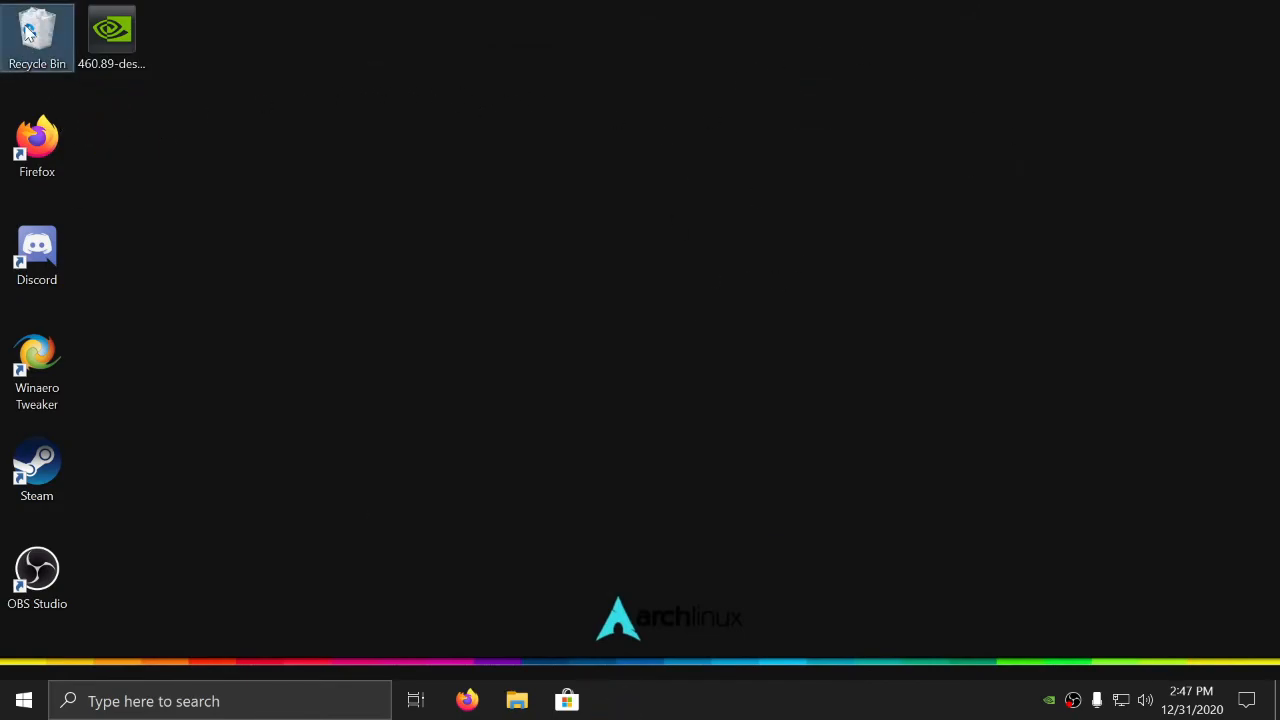
{"action": "right_click", "coordinate": [24, 26]}
{"action": "left_click", "coordinate": [86, 59]}
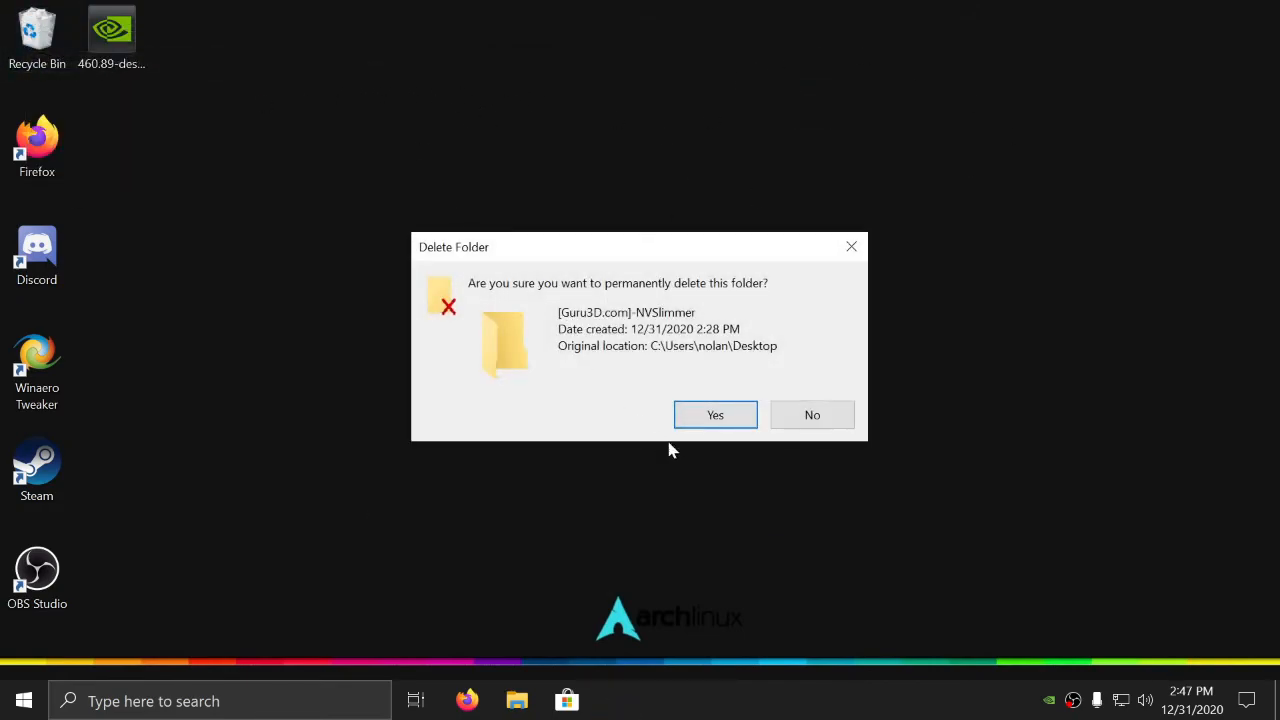
{"action": "left_click", "coordinate": [729, 426]}
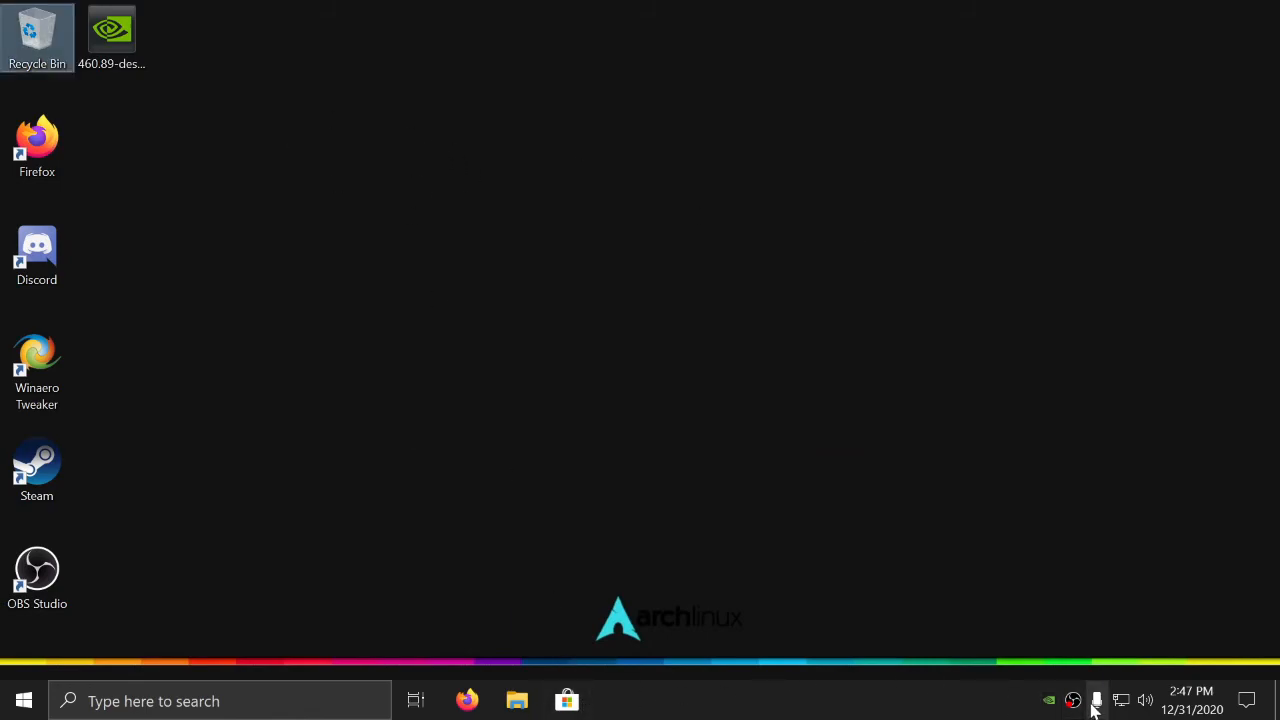
Step: In File Explorer, delete the NV-Inspector-[Guru3D.com].rar archive and its extracted folder from Downloads, and close the window
{"action": "left_click", "coordinate": [518, 706]}
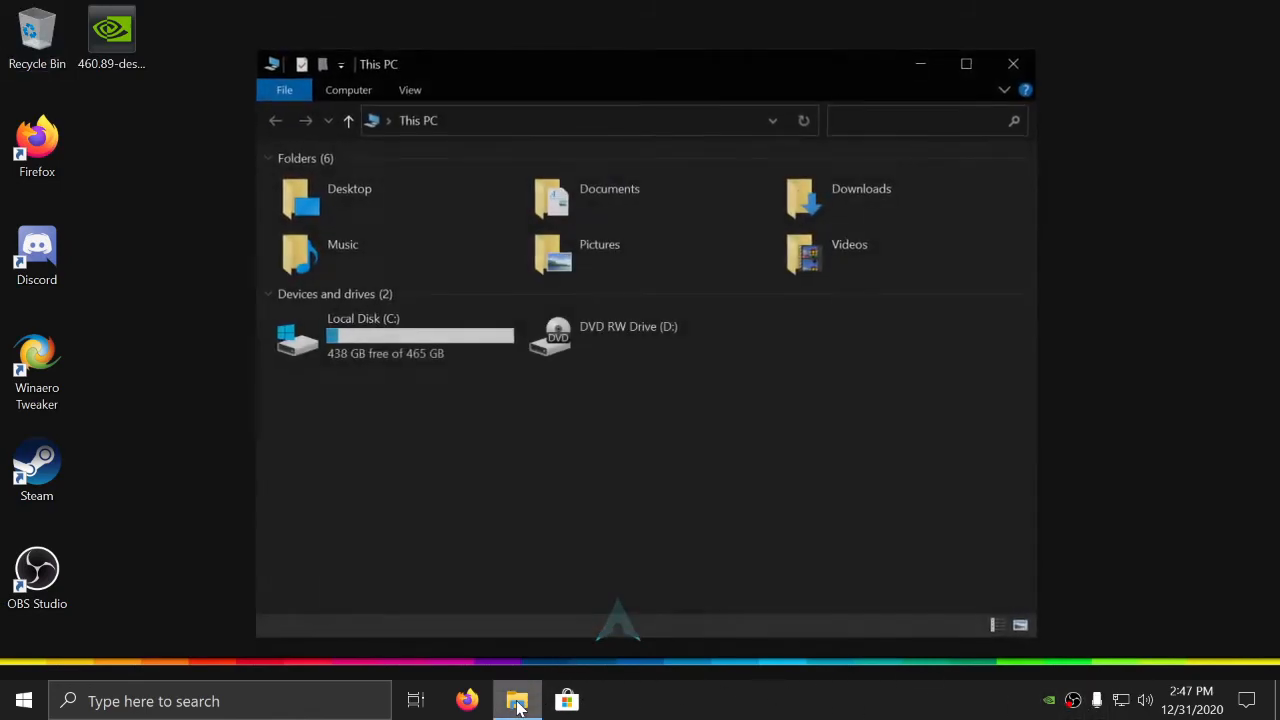
{"action": "left_click", "coordinate": [842, 203]}
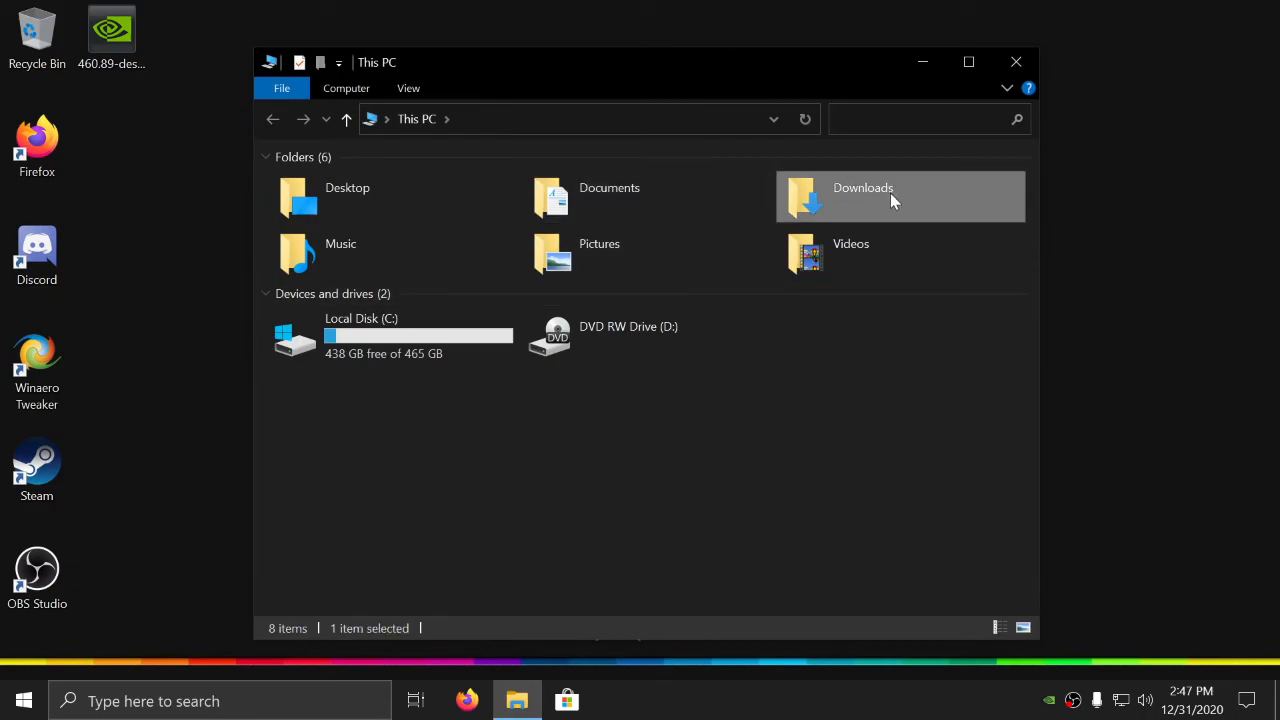
{"action": "double_click", "coordinate": [888, 194]}
{"action": "left_click_drag", "start_coordinate": [448, 355], "coordinate": [392, 211]}
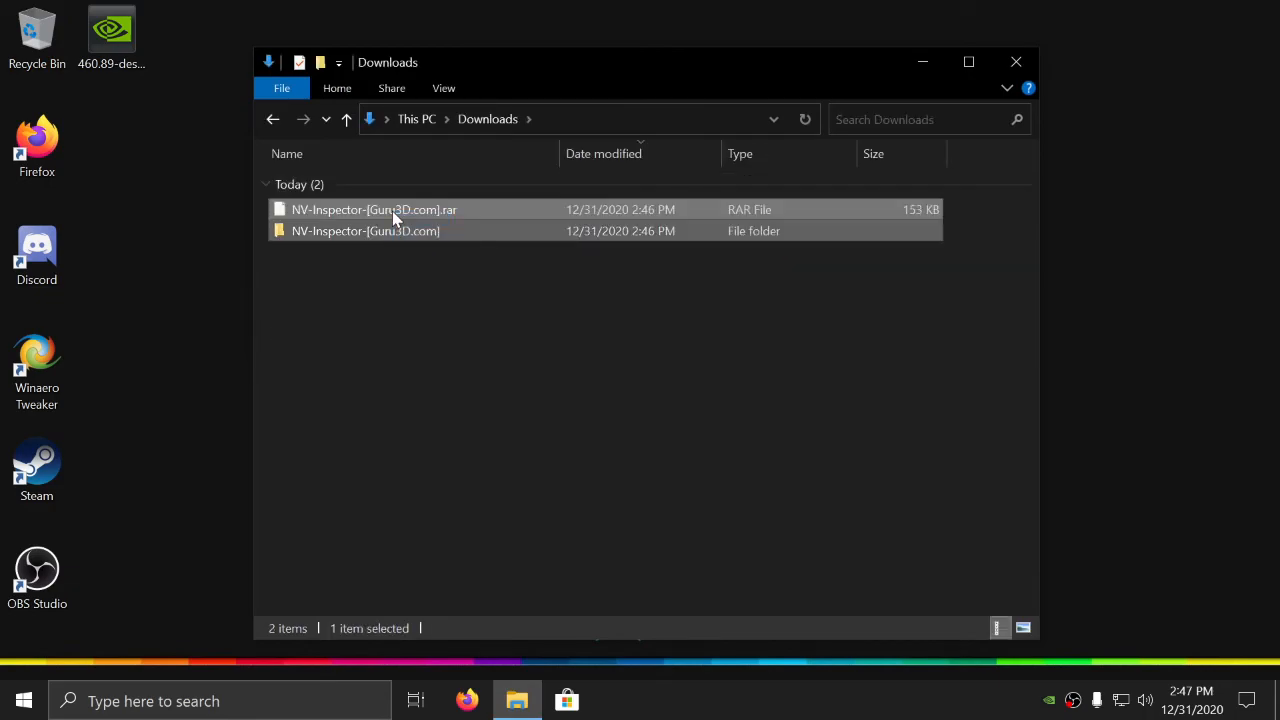
{"action": "right_click", "coordinate": [392, 211]}
{"action": "left_click", "coordinate": [537, 433]}
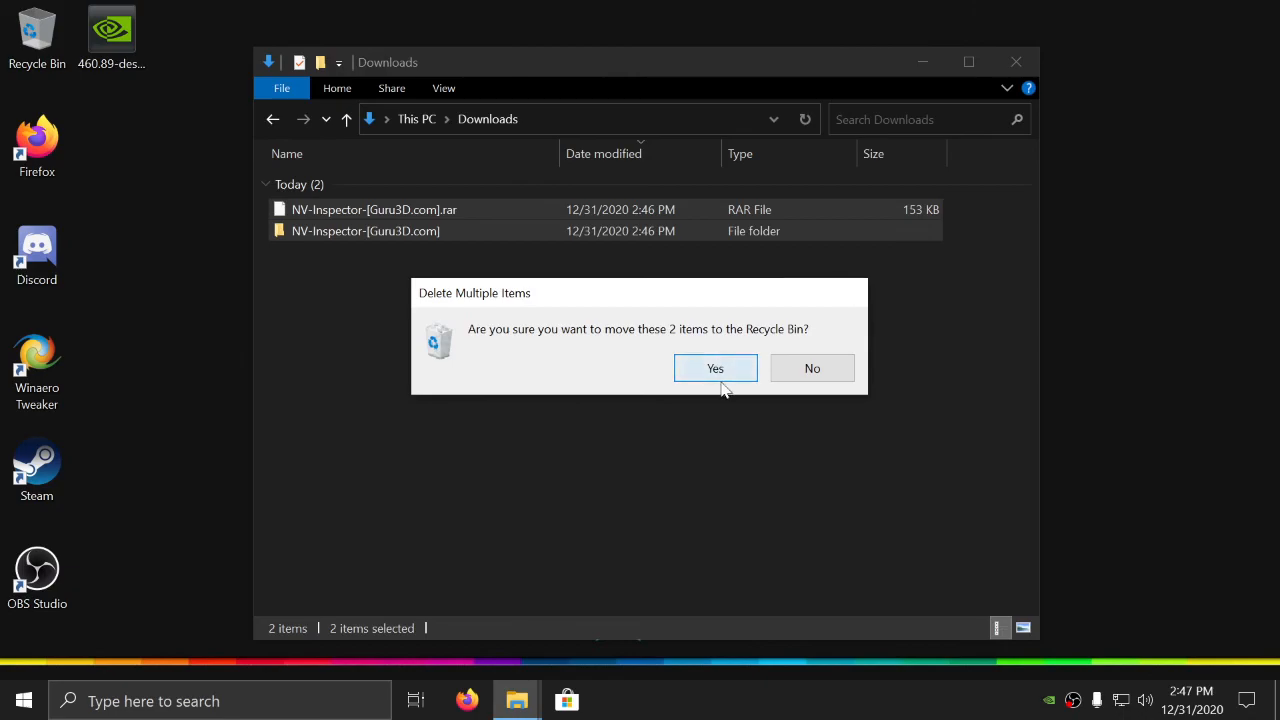
{"action": "left_click", "coordinate": [715, 370]}
{"action": "left_click", "coordinate": [1016, 64]}
Step: Empty the Recycle Bin to permanently remove the deleted NV-Inspector archive and folder
{"action": "right_click", "coordinate": [36, 38]}
{"action": "left_click", "coordinate": [82, 72]}
{"action": "left_click", "coordinate": [735, 367]}
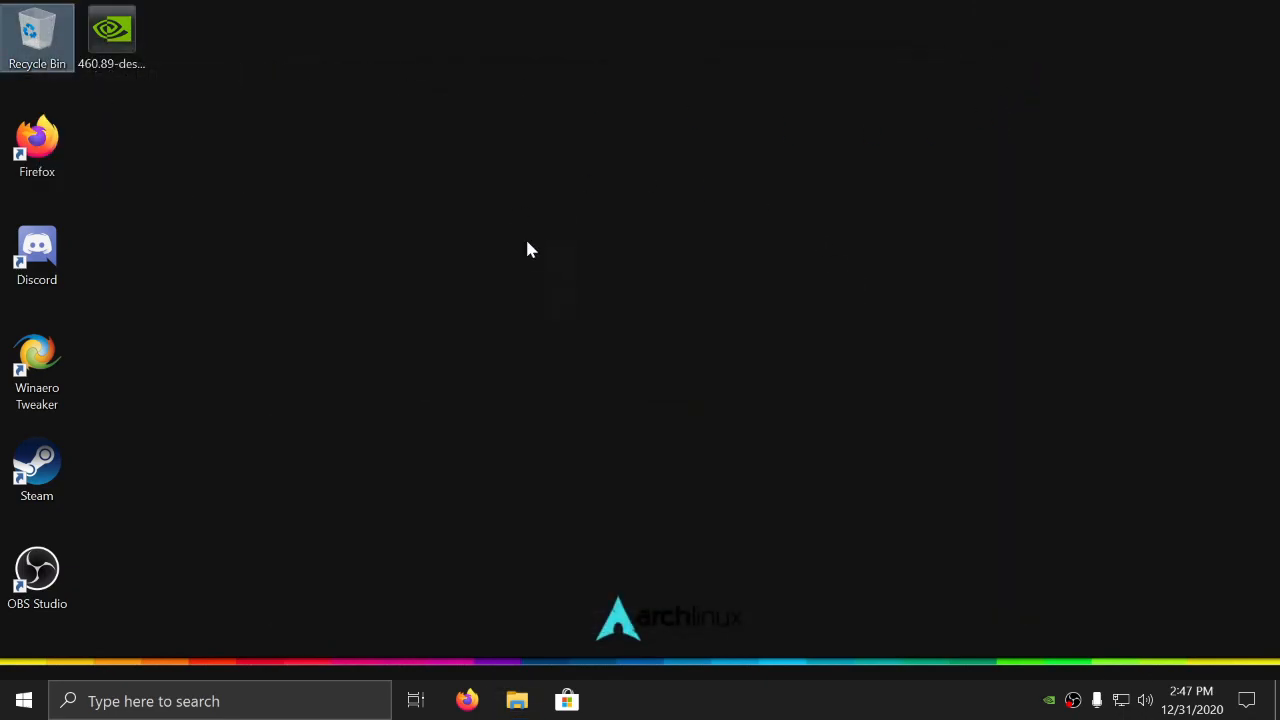
{"action": "right_click", "coordinate": [1078, 704]}
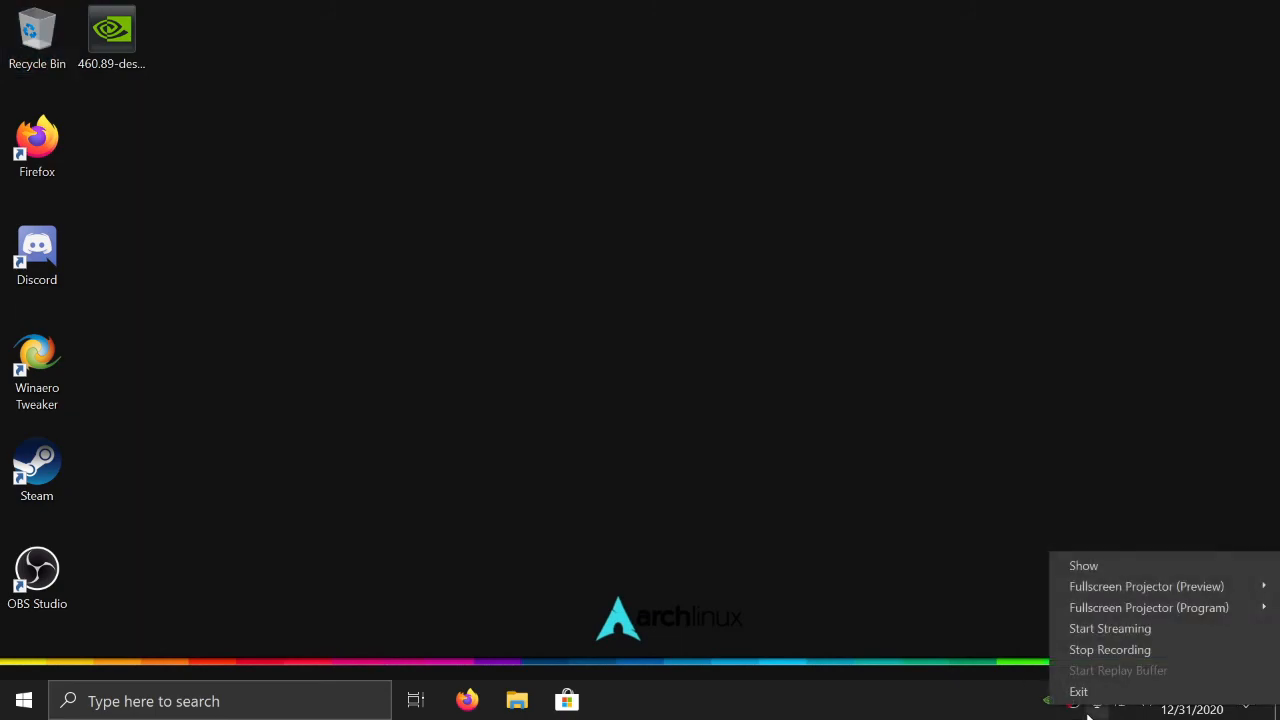
{"action": "left_click", "coordinate": [990, 578]}
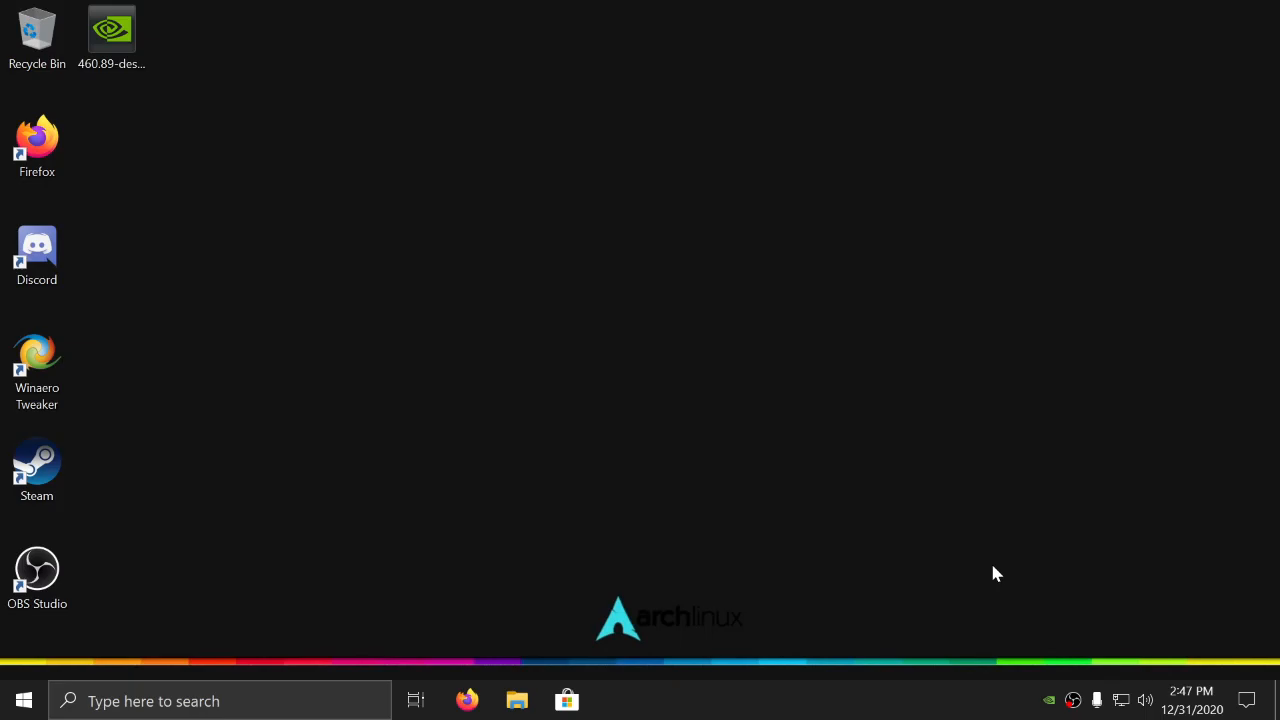